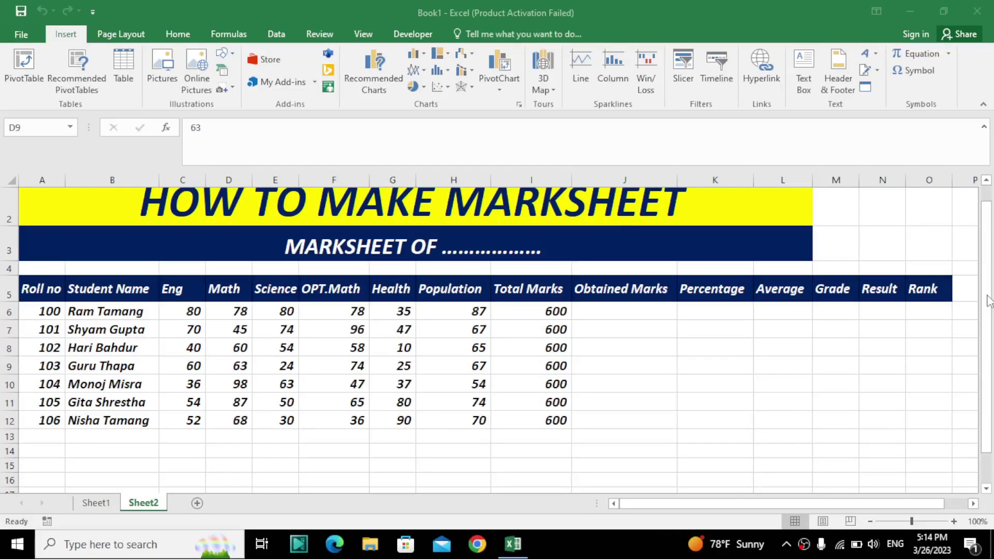
Enter =SUM(C6:H6) in J6 and fill it down to J12 to total each student's marks
{"action": "left_click", "coordinate": [989, 302]}
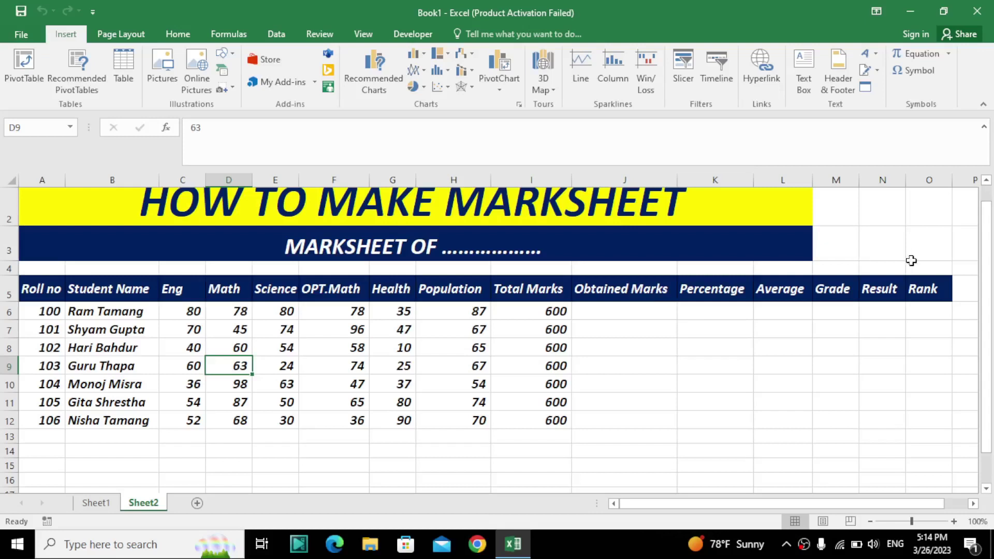
{"action": "scroll", "coordinate": [988, 239], "scroll_direction": "up", "scroll_amount": 1}
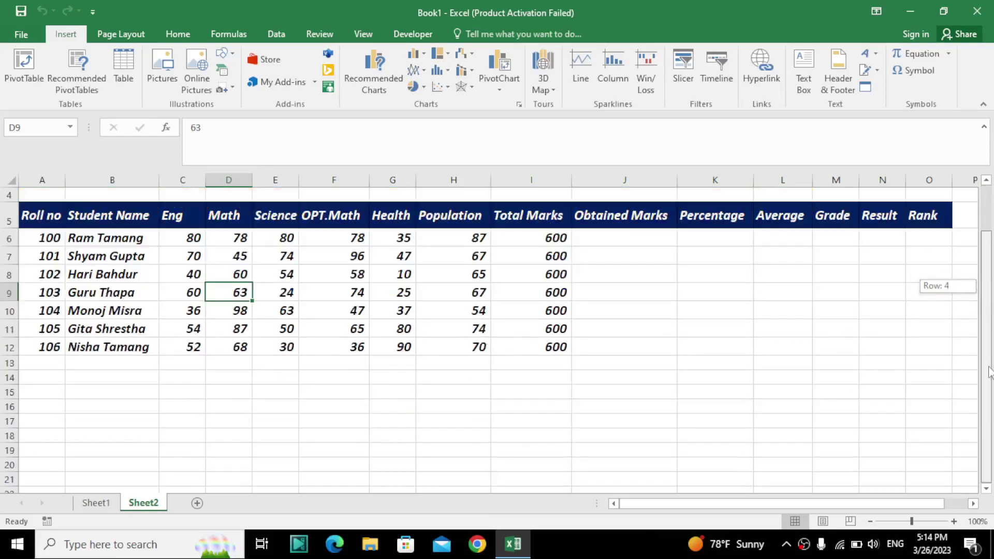
{"action": "left_click_drag", "start_coordinate": [987, 292], "coordinate": [992, 266]}
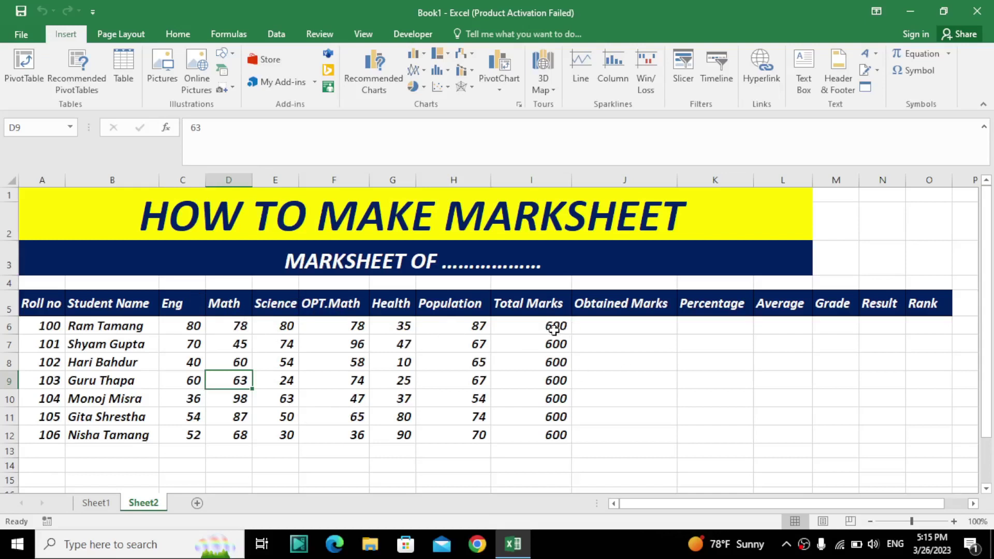
{"action": "left_click", "coordinate": [651, 325]}
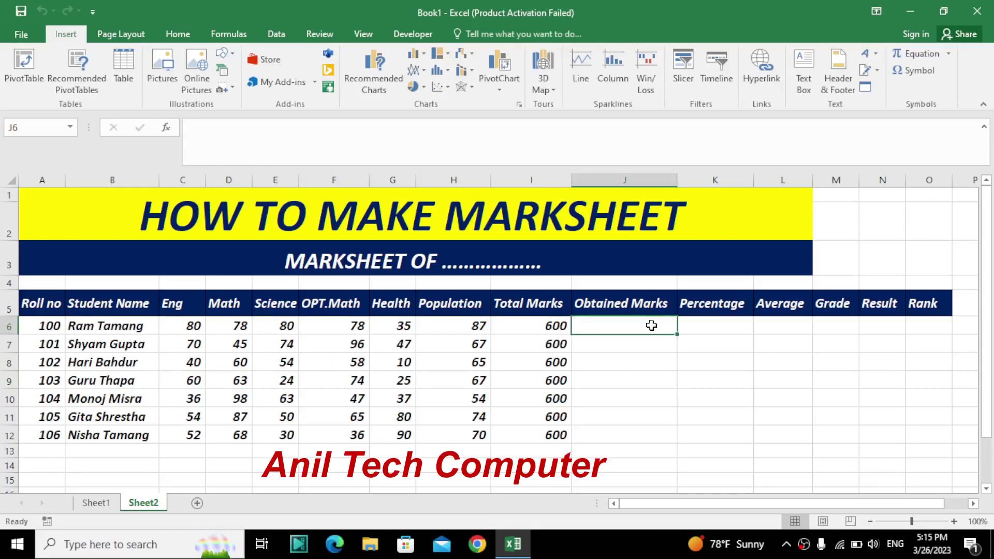
{"action": "type", "text": "="}
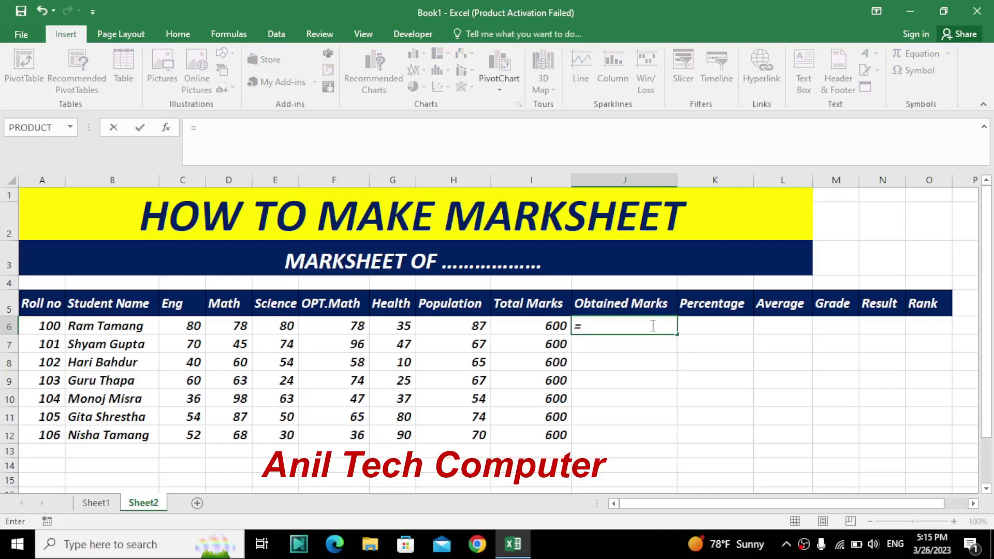
{"action": "type", "text": "su"}
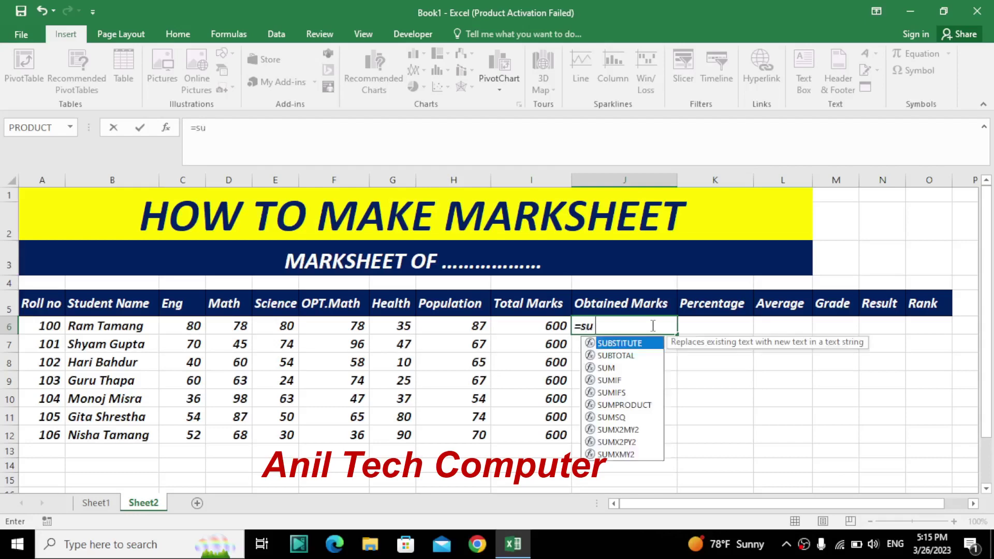
{"action": "type", "text": "m"}
{"action": "key", "text": "Tab"}
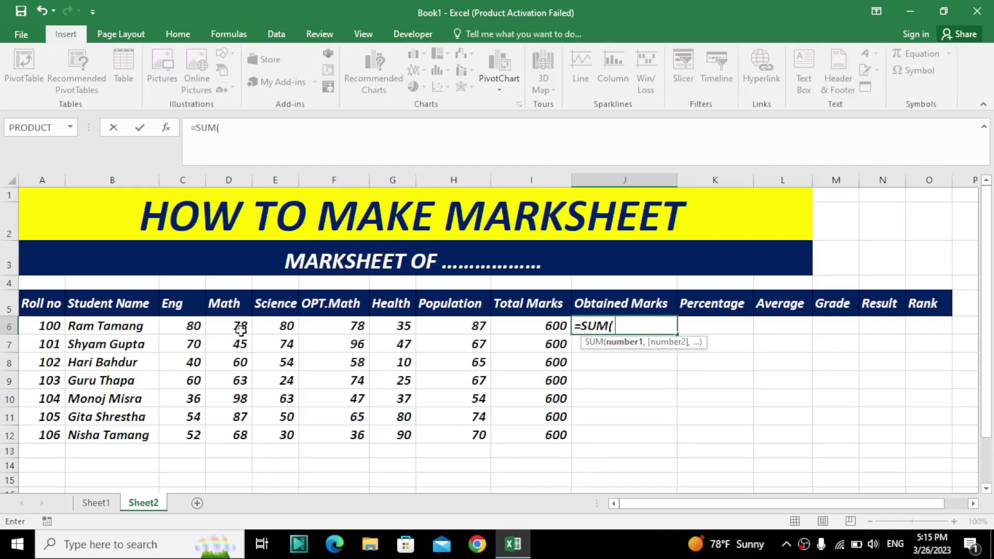
{"action": "left_click", "coordinate": [194, 328]}
{"action": "left_click", "coordinate": [195, 328]}
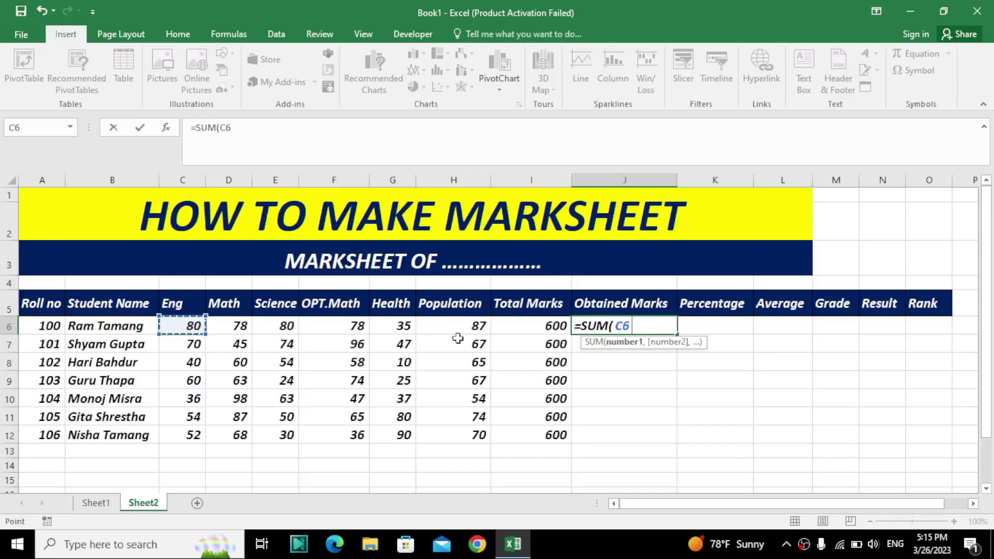
{"action": "left_click", "coordinate": [473, 324], "text": "shift"}
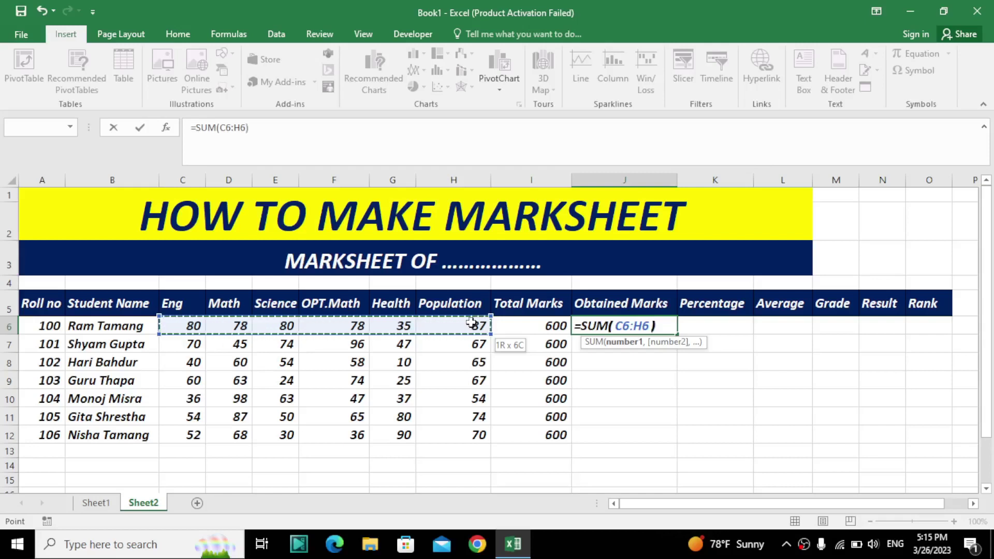
{"action": "key", "text": "ctrl+Return"}
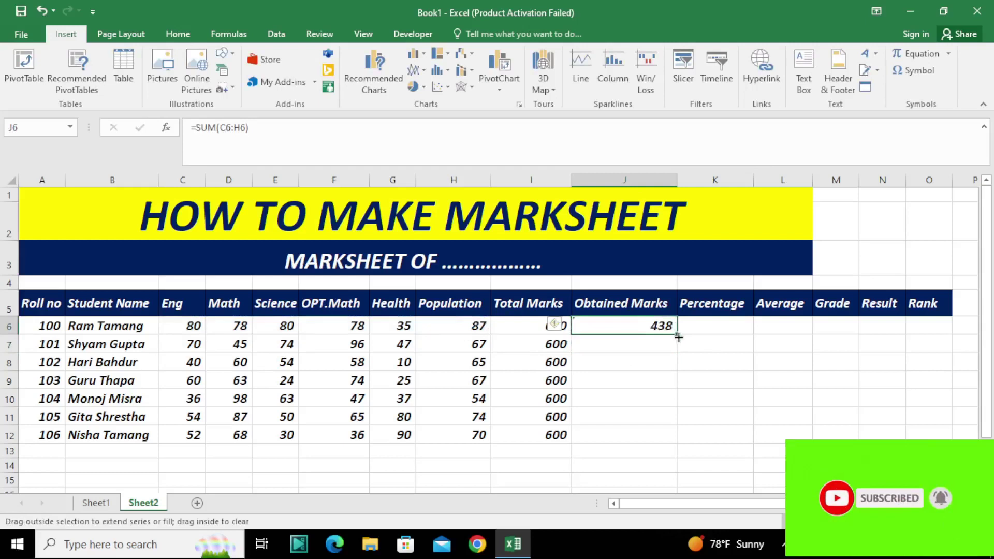
{"action": "left_click_drag", "start_coordinate": [678, 338], "coordinate": [676, 439]}
{"action": "left_click", "coordinate": [738, 325]}
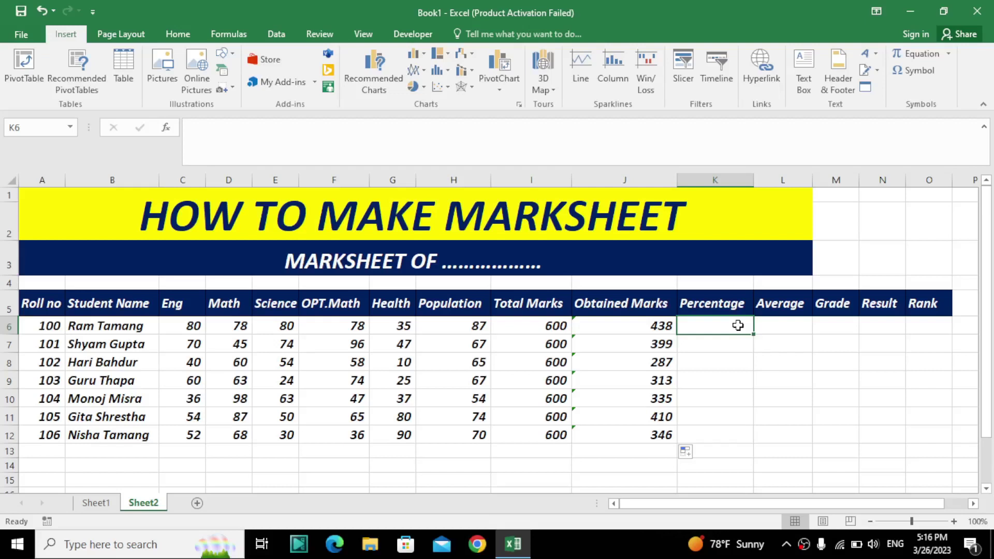
Enter =J6/I6 in K6 and fill it down to K12 for each student's percentage
{"action": "type", "text": "="}
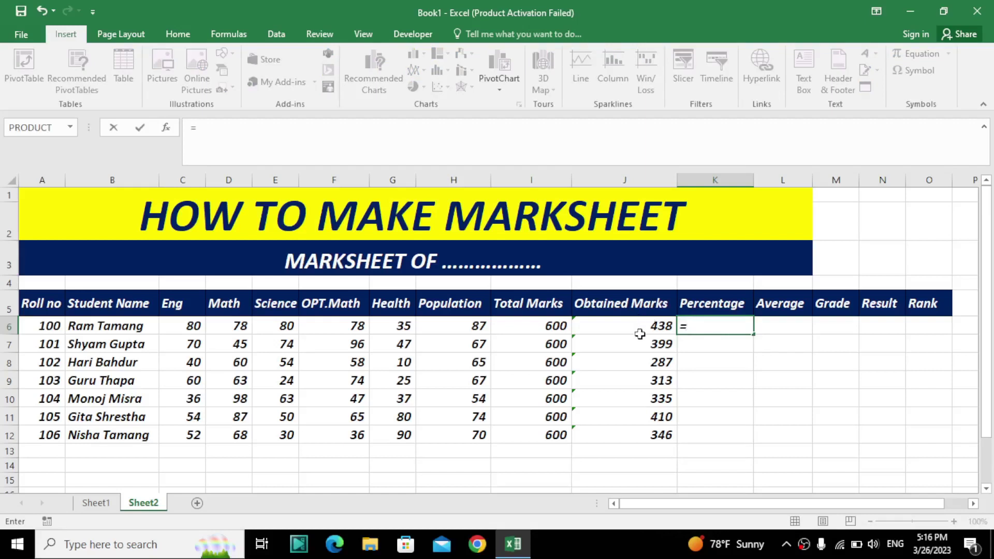
{"action": "left_click", "coordinate": [638, 326]}
{"action": "type", "text": "/"}
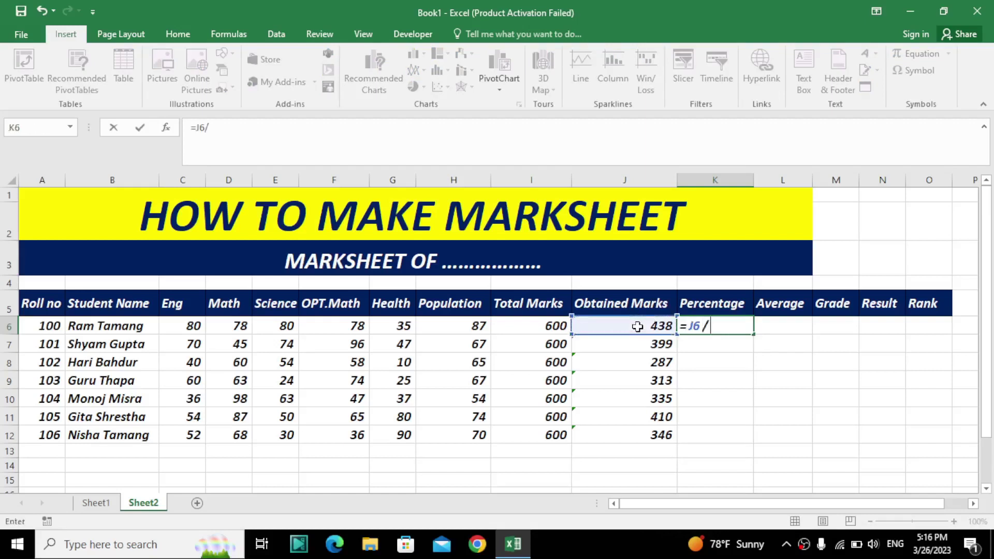
{"action": "left_click", "coordinate": [547, 329]}
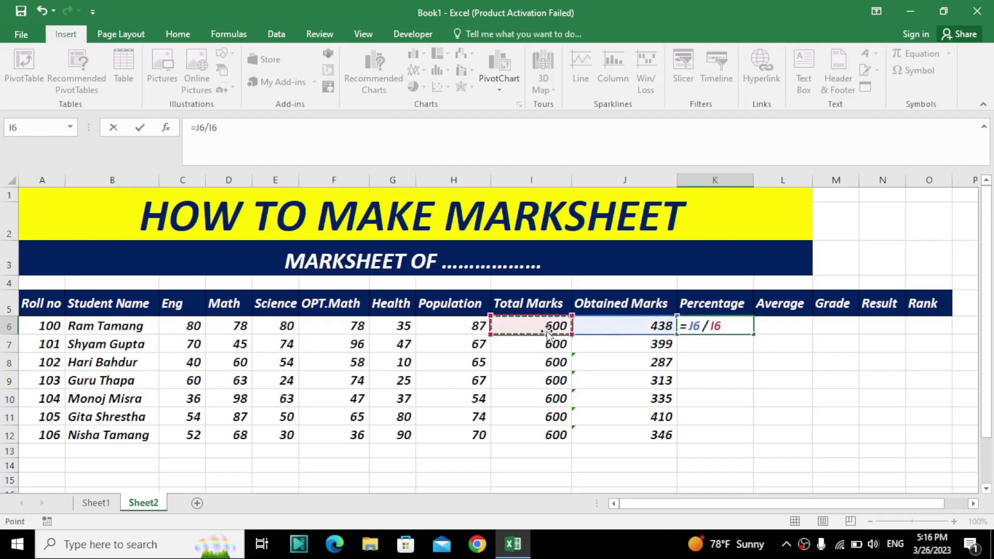
{"action": "key", "text": "Return"}
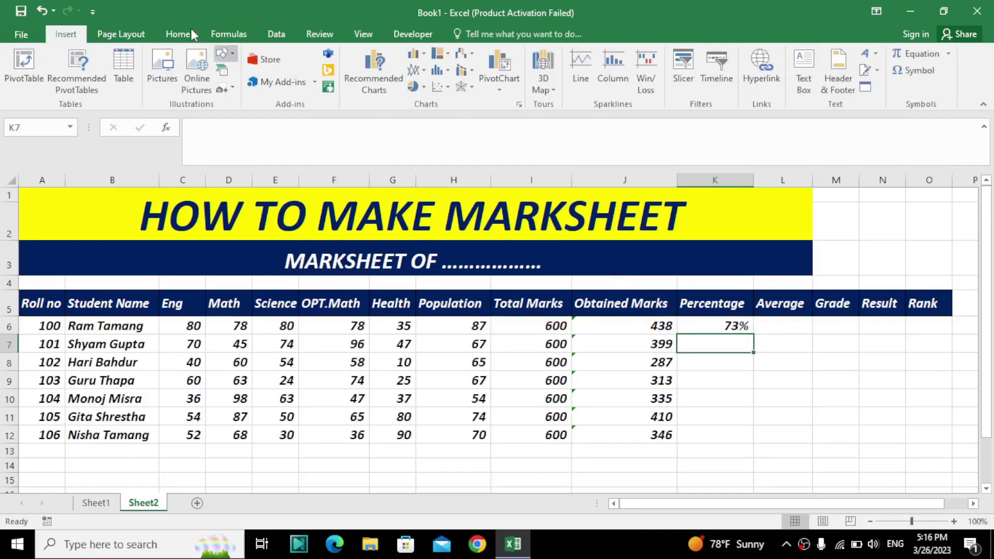
{"action": "left_click", "coordinate": [177, 34]}
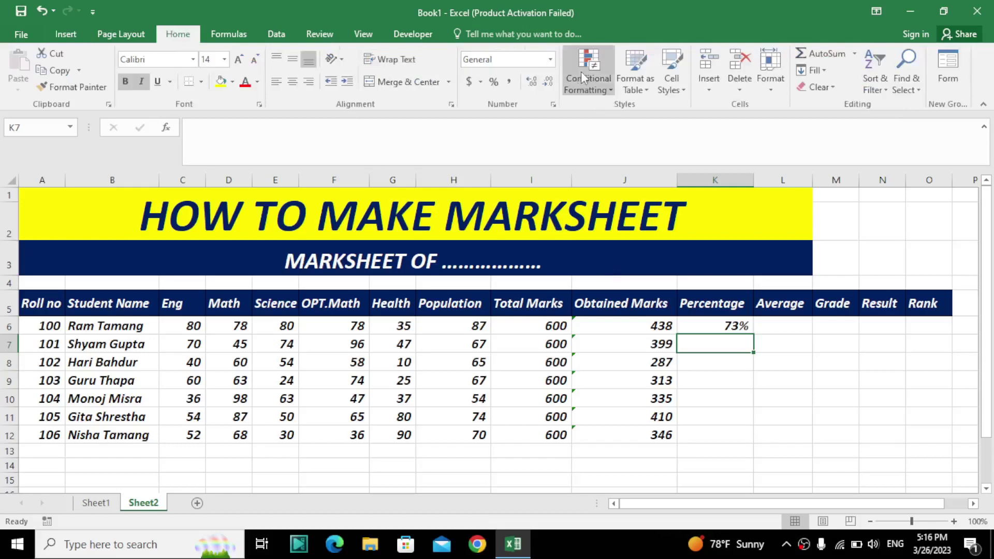
{"action": "left_click", "coordinate": [708, 324]}
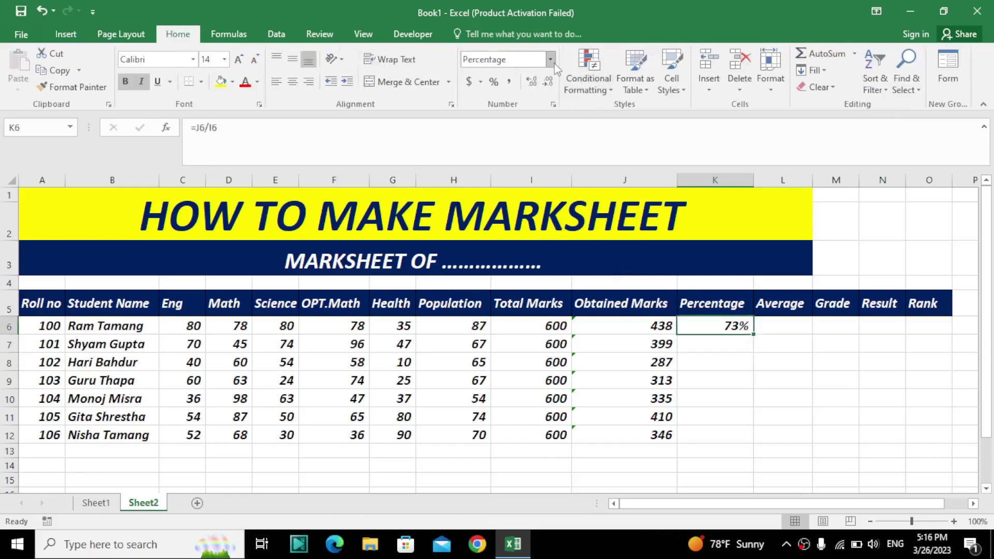
{"action": "left_click_drag", "start_coordinate": [755, 336], "coordinate": [755, 335]}
{"action": "double_click", "coordinate": [754, 335]}
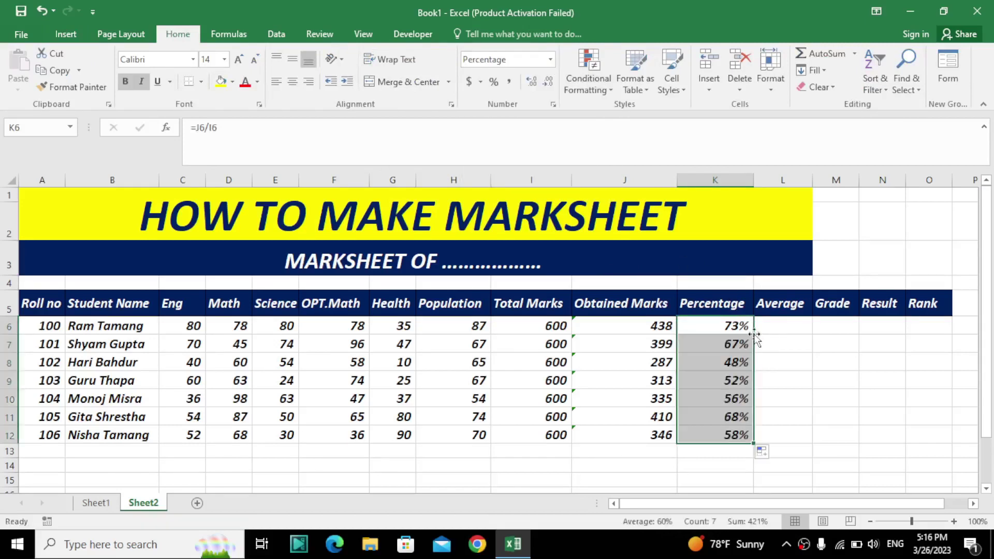
{"action": "left_click", "coordinate": [801, 323]}
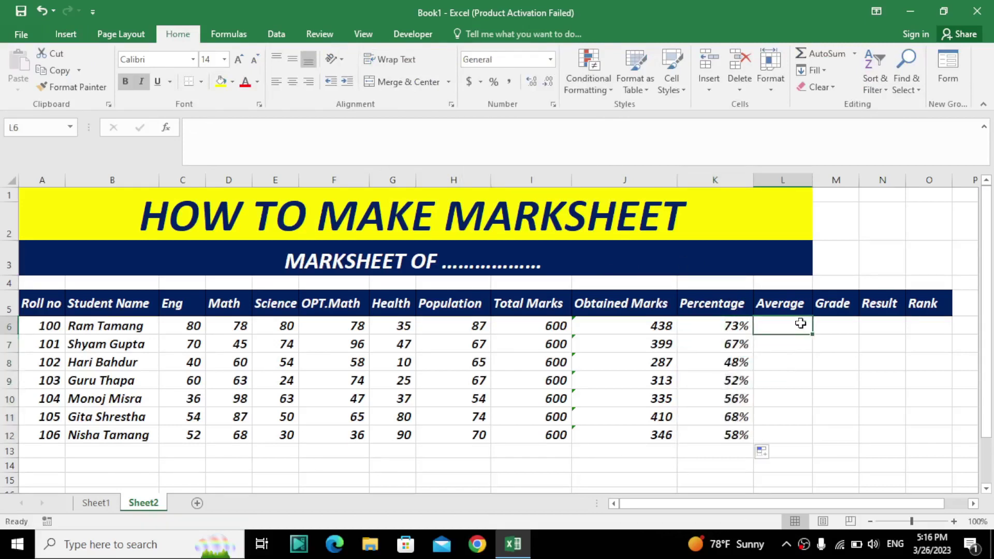
Enter =AVERAGE(C6:H6) in L6 and fill it down to L12
{"action": "type", "text": "="}
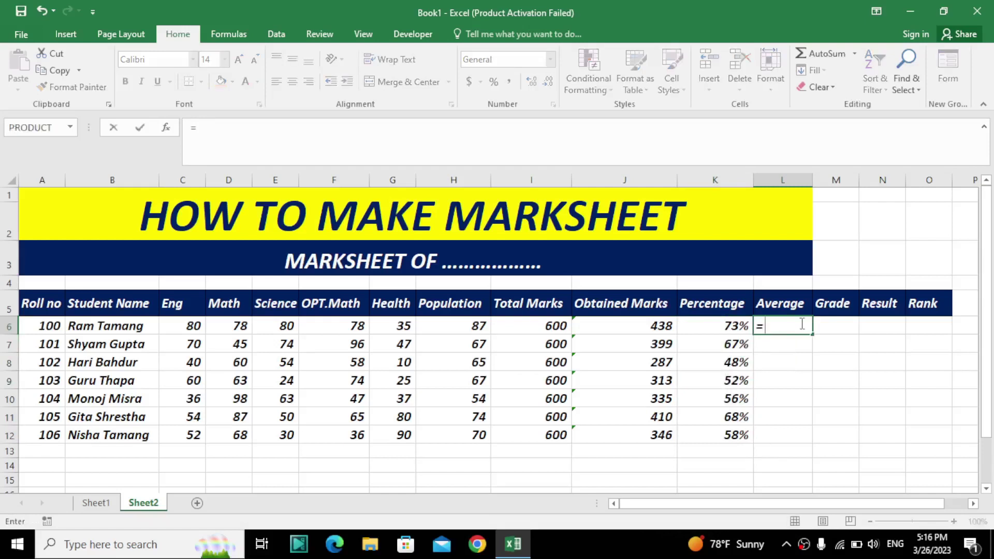
{"action": "type", "text": "ave"}
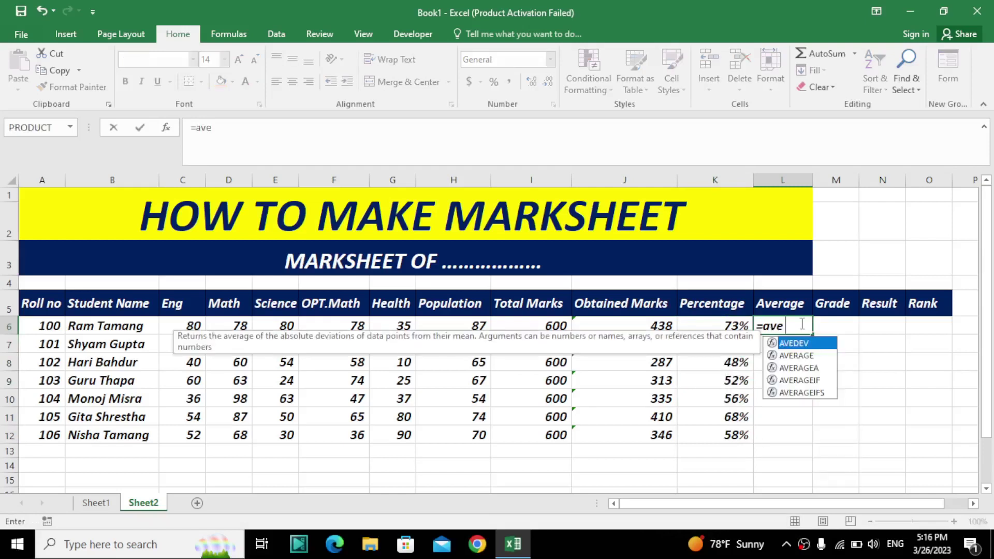
{"action": "type", "text": "r"}
{"action": "key", "text": "Tab"}
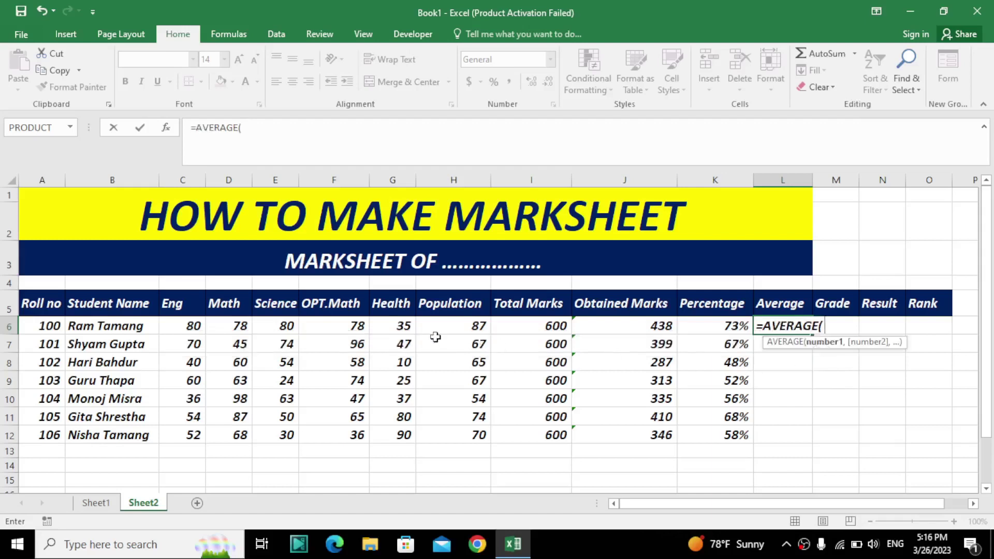
{"action": "left_click", "coordinate": [190, 325]}
{"action": "left_click_drag", "start_coordinate": [191, 325], "coordinate": [447, 325]}
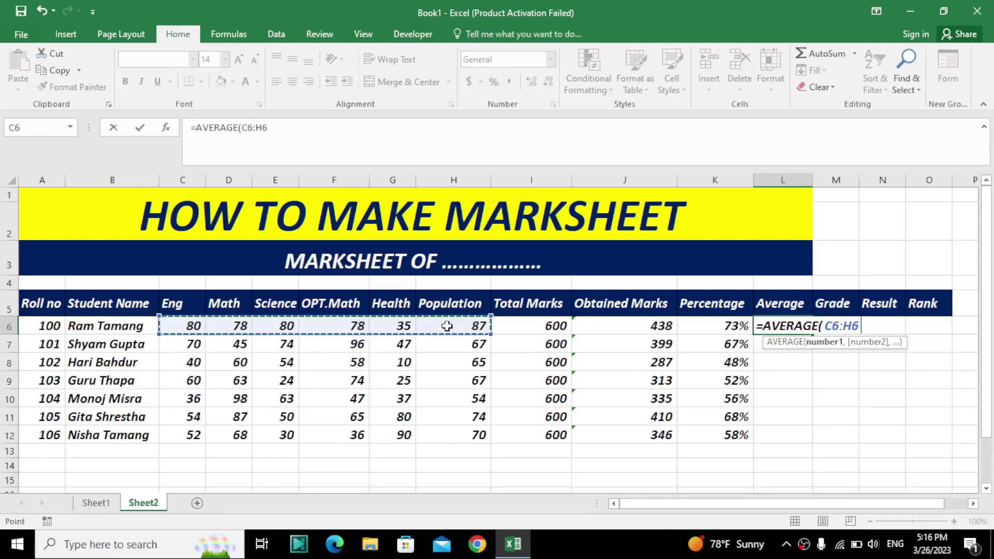
{"action": "key", "text": "Return"}
{"action": "left_click", "coordinate": [794, 327]}
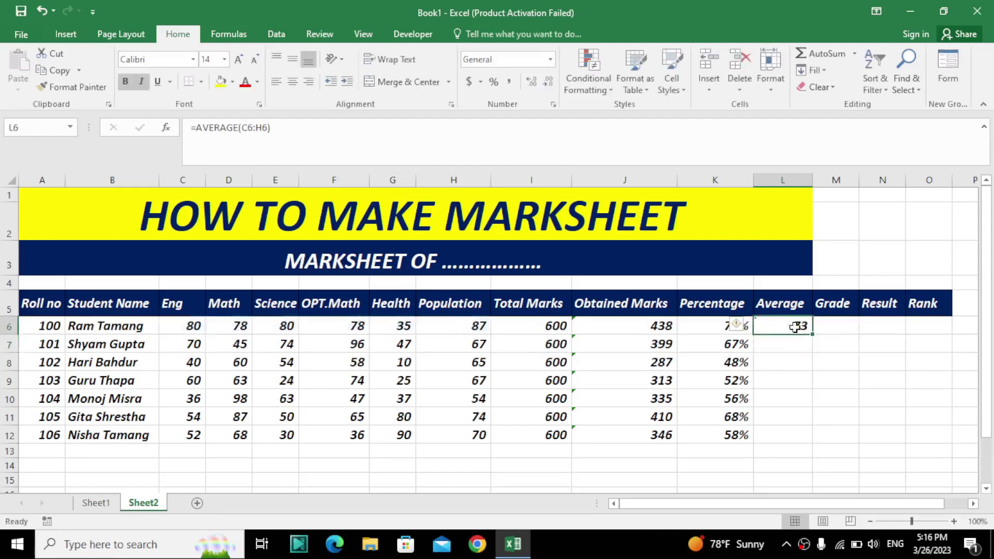
{"action": "double_click", "coordinate": [812, 335]}
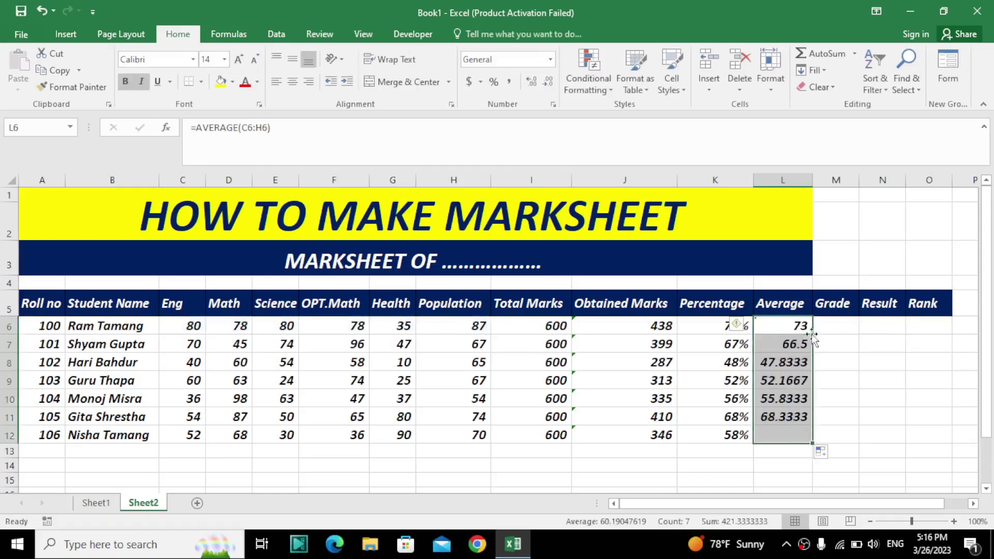
{"action": "left_click", "coordinate": [830, 324]}
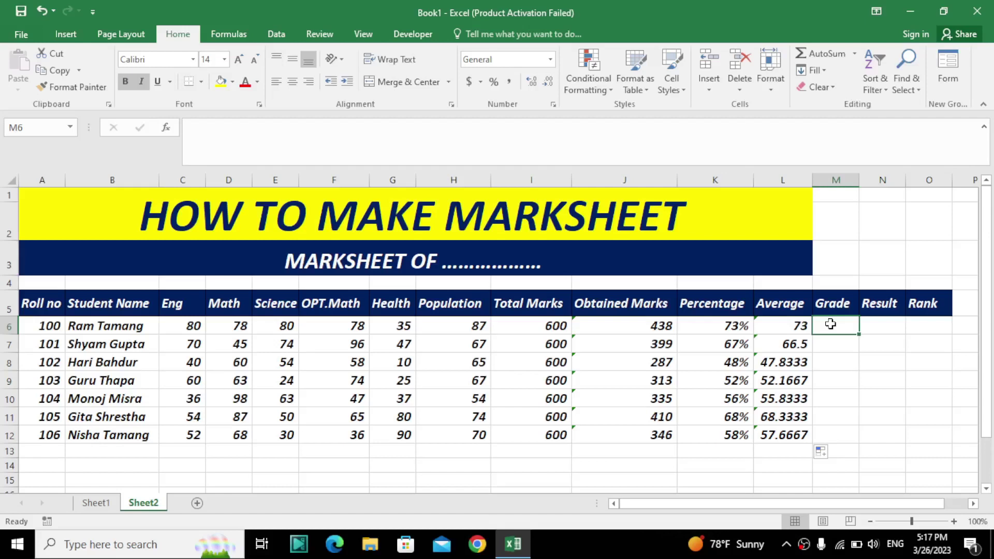
{"action": "type", "text": "="}
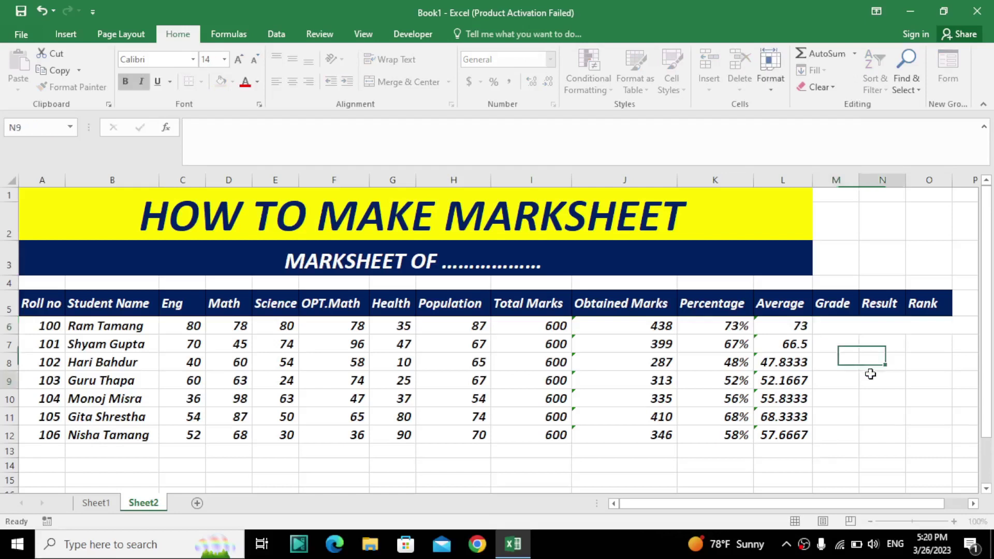
{"action": "left_click", "coordinate": [873, 377]}
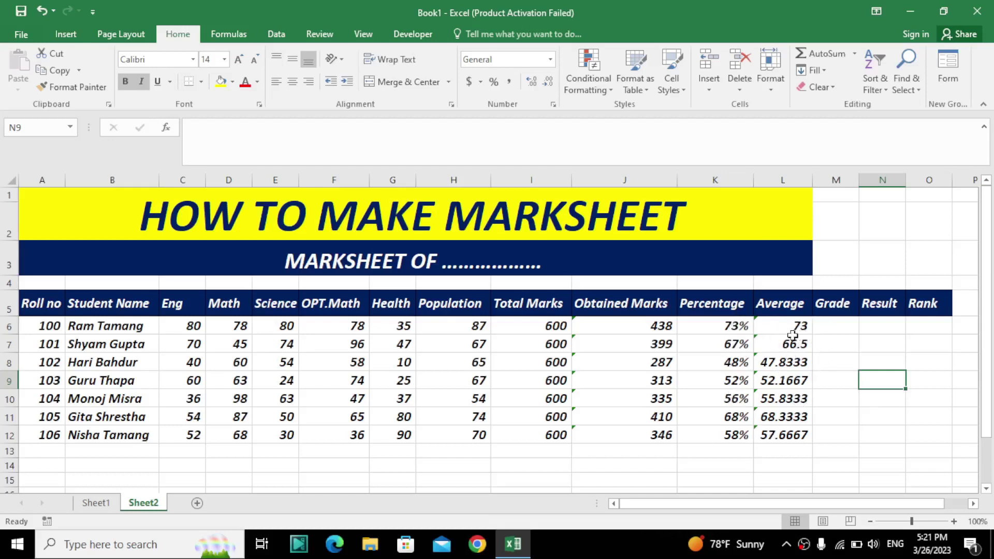
Start the grade formula in M6 with nested IF tests on L6 for A+ (90), A, B+ and B (70)
{"action": "left_click", "coordinate": [839, 327]}
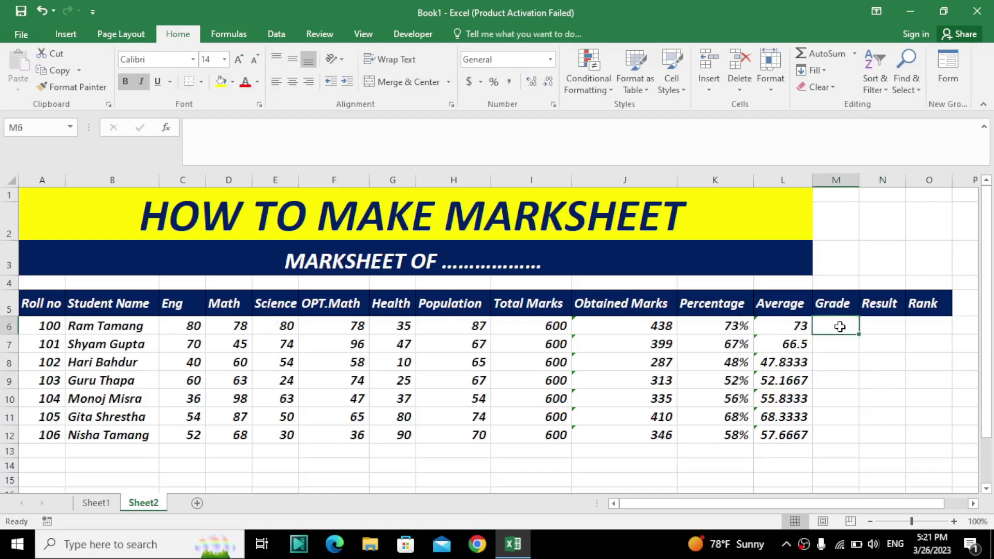
{"action": "type", "text": "=IF"}
{"action": "type", "text": "("}
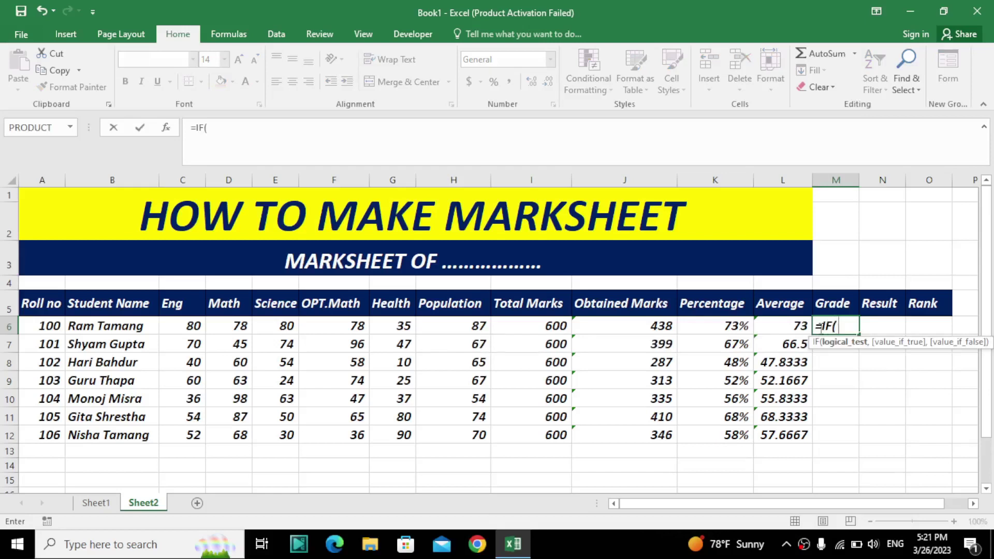
{"action": "left_click", "coordinate": [788, 324]}
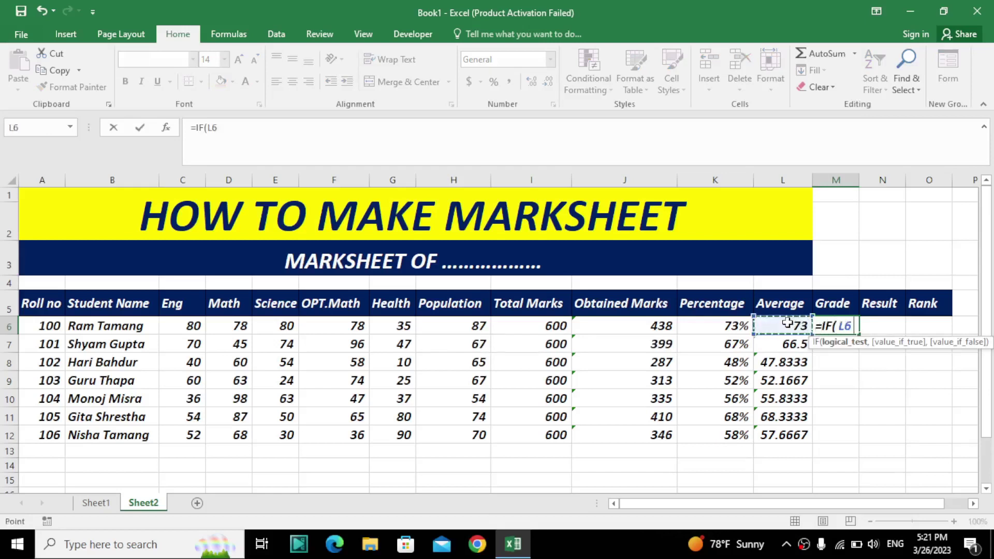
{"action": "type", "text": ">="}
{"action": "type", "text": "90,\""}
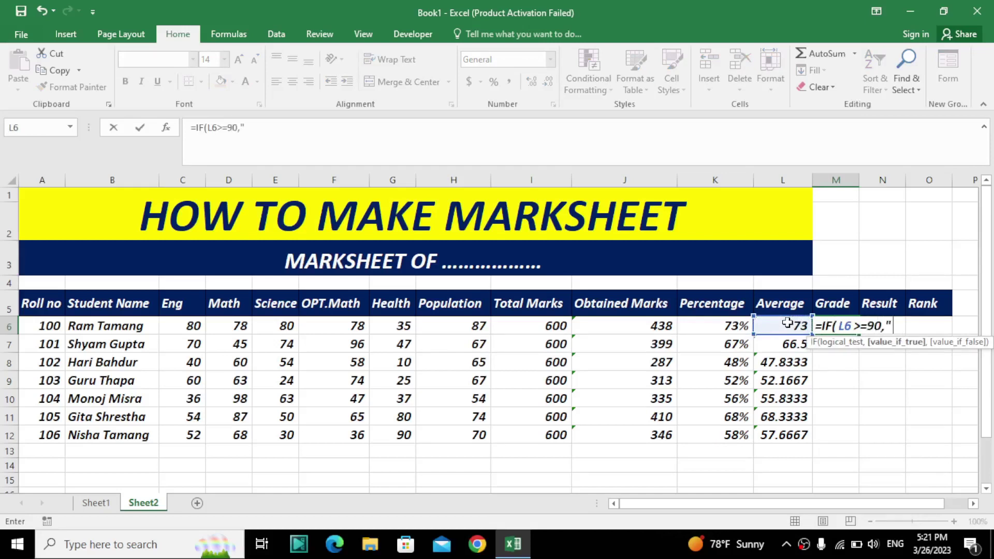
{"action": "type", "text": "A+\""}
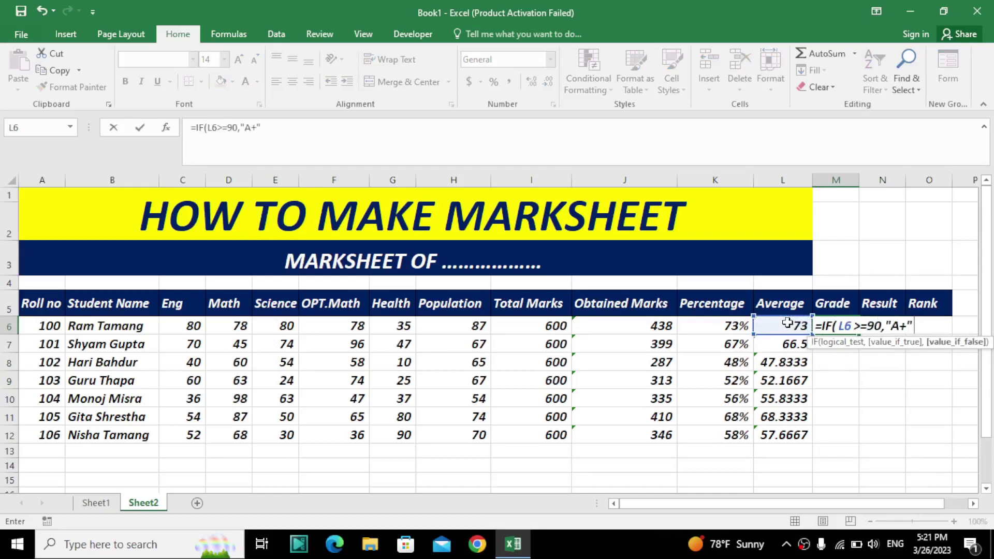
{"action": "type", "text": ",IF("}
{"action": "left_click", "coordinate": [787, 324]}
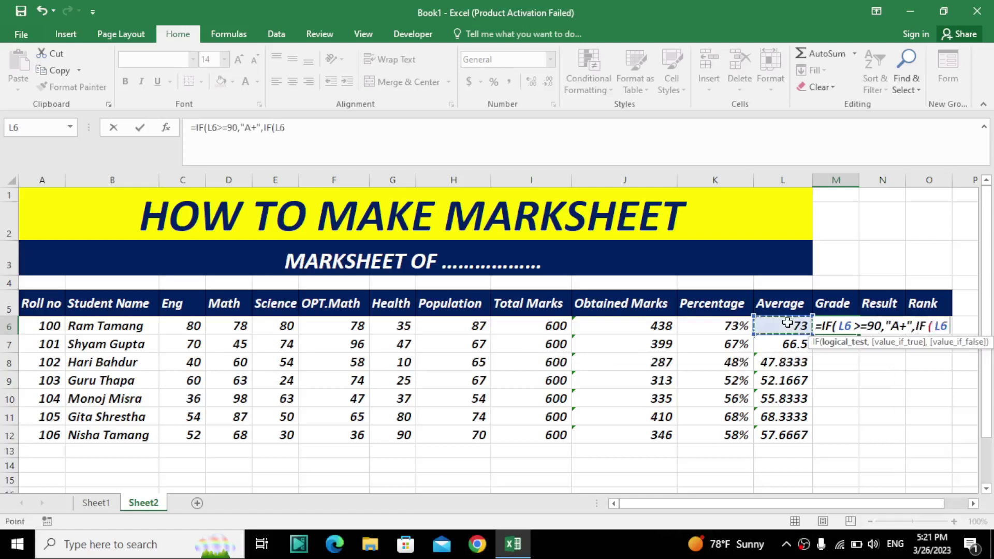
{"action": "type", "text": ">=80"}
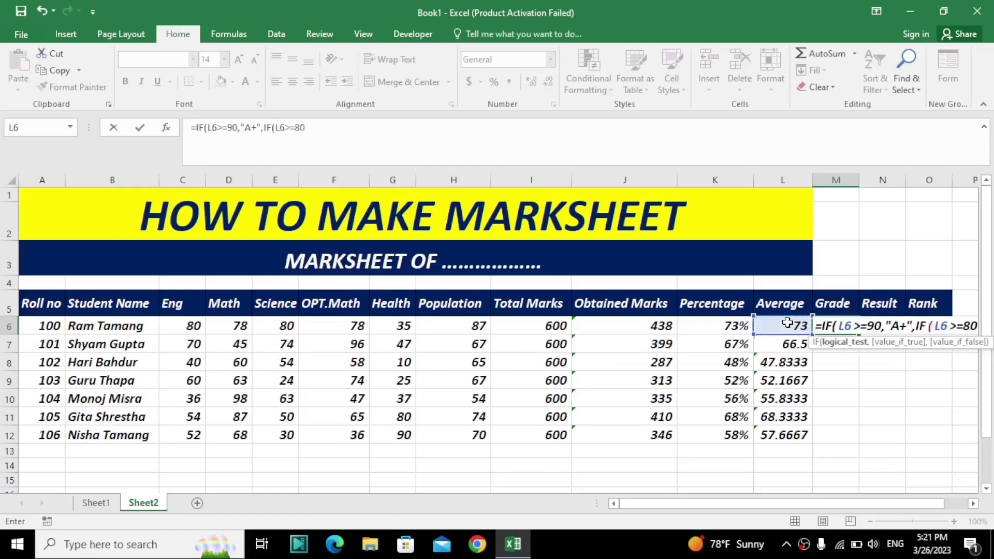
{"action": "type", "text": ",\"A\""}
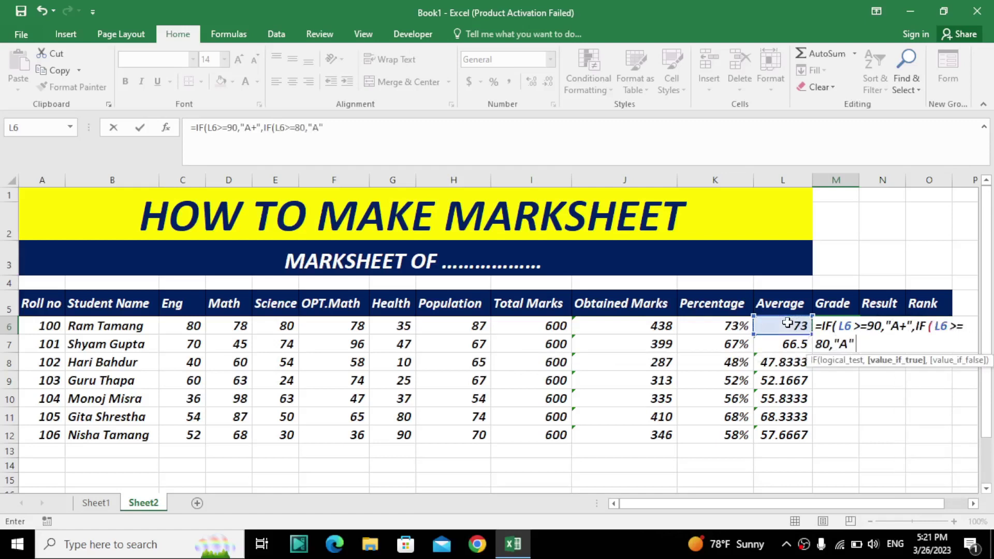
{"action": "type", "text": ",IF("}
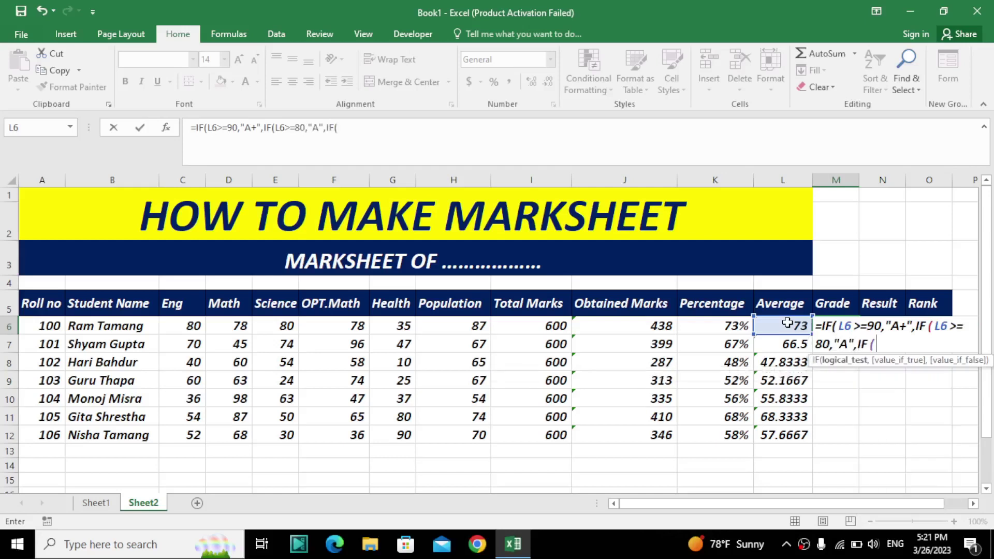
{"action": "left_click", "coordinate": [787, 323]}
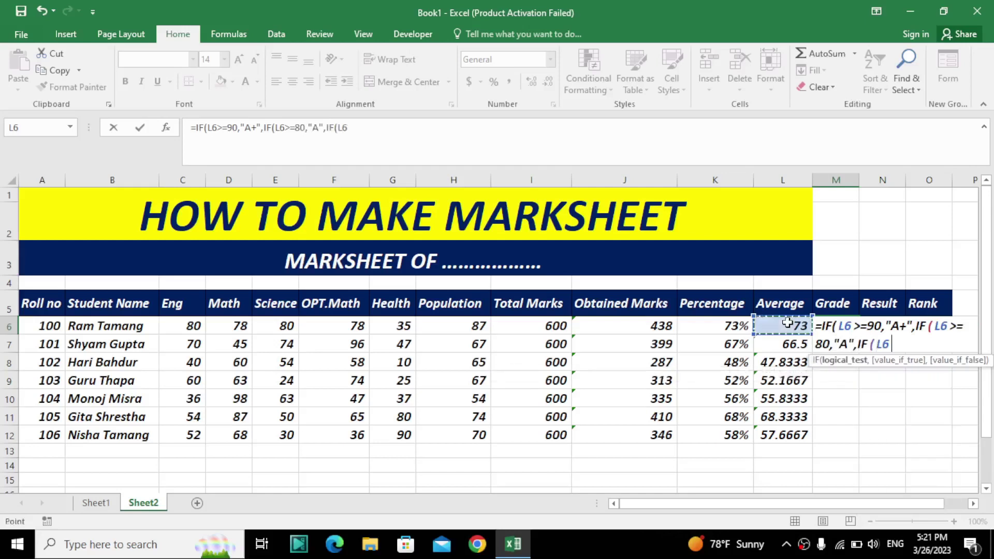
{"action": "type", "text": ">=80"}
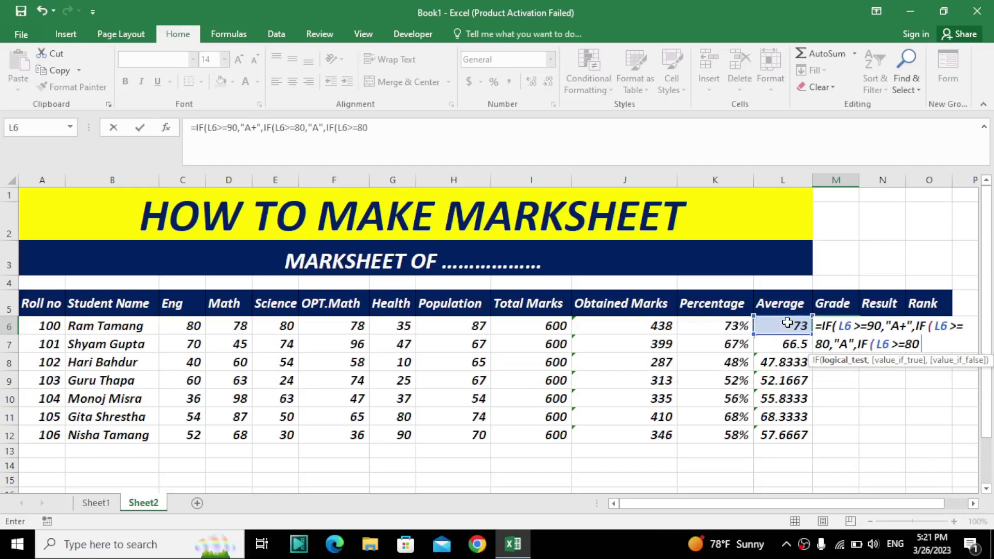
{"action": "type", "text": ",\"B"}
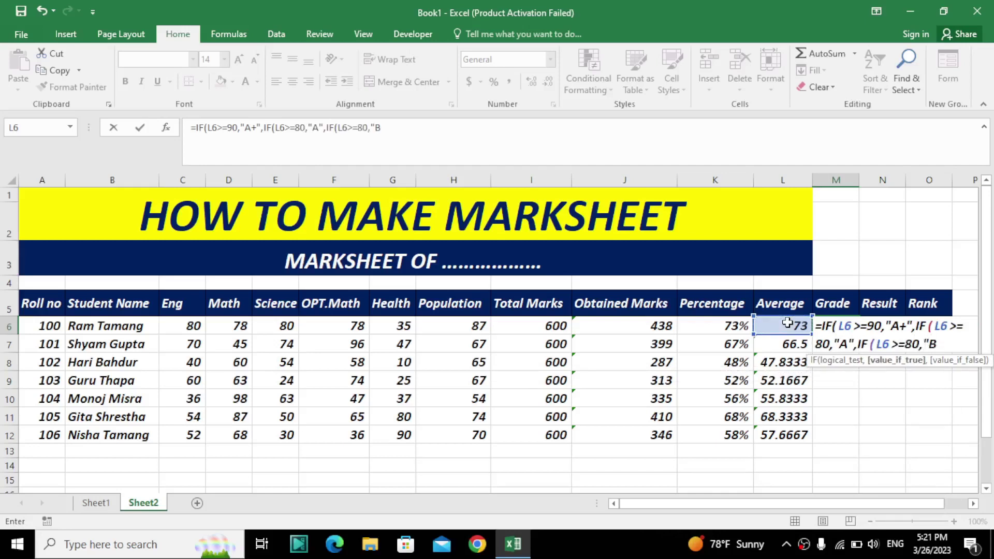
{"action": "type", "text": "+\",IF("}
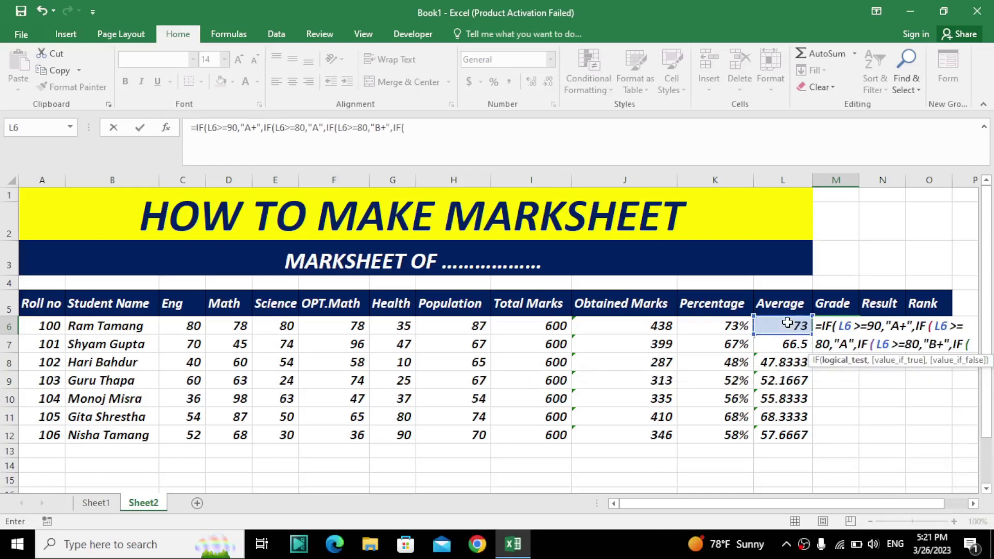
{"action": "left_click", "coordinate": [788, 323]}
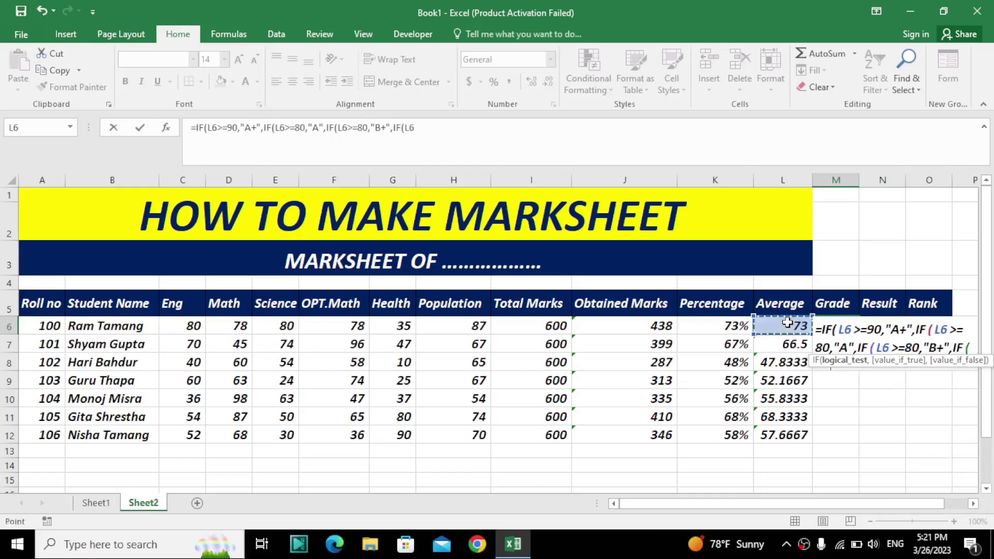
{"action": "type", "text": ">="}
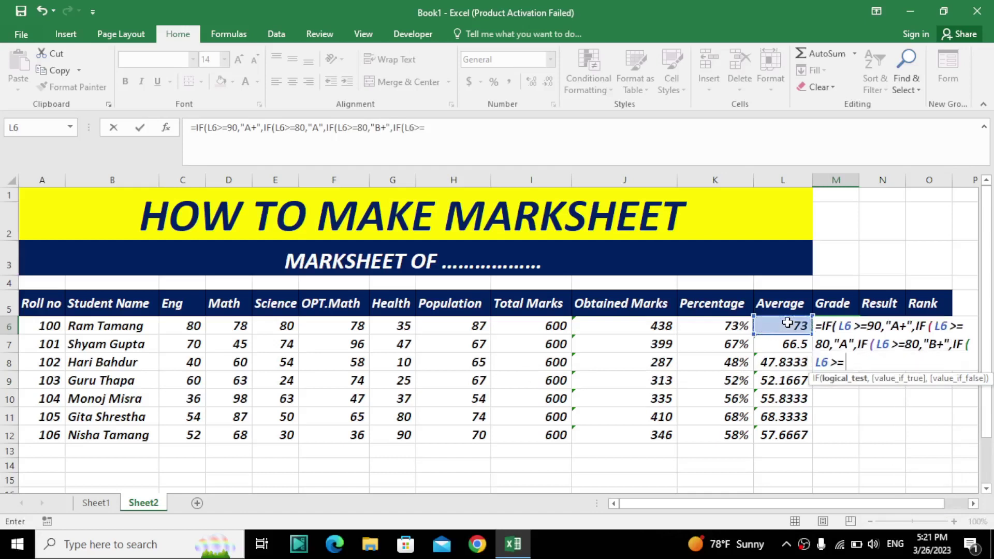
{"action": "type", "text": "7"}
{"action": "type", "text": "0,\""}
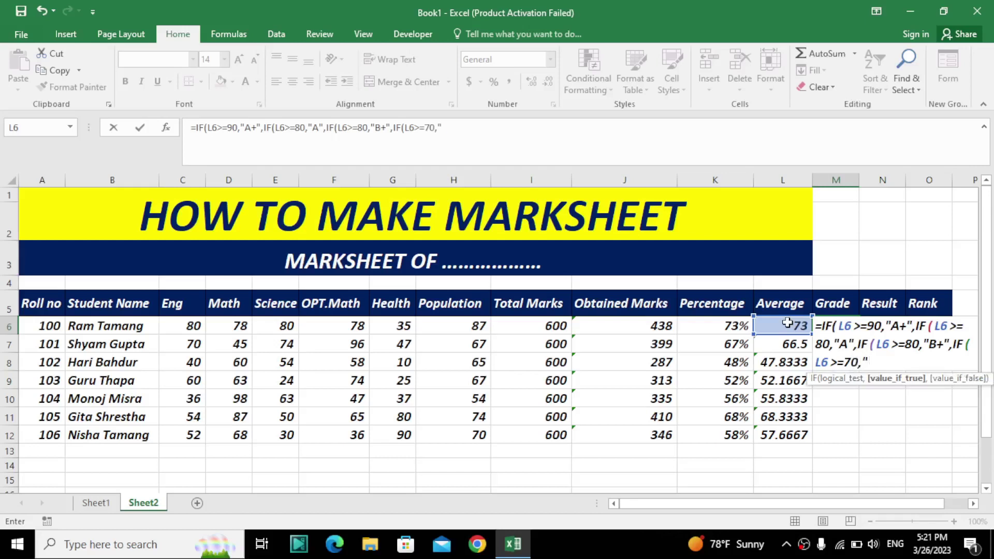
{"action": "type", "text": "B\",I"}
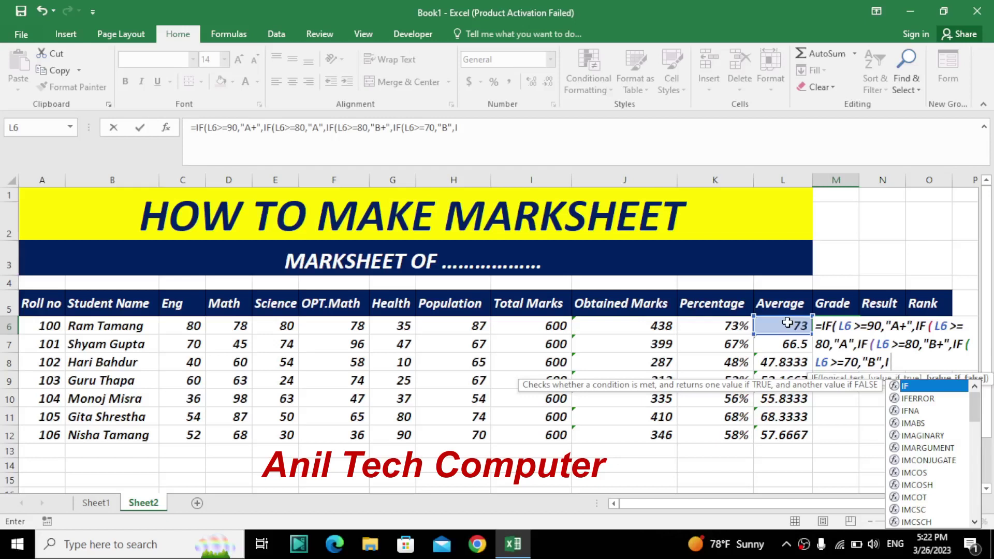
Add the C+ (60) and 50-mark grade tests, removing an accidentally inserted KURT function
{"action": "type", "text": "F("}
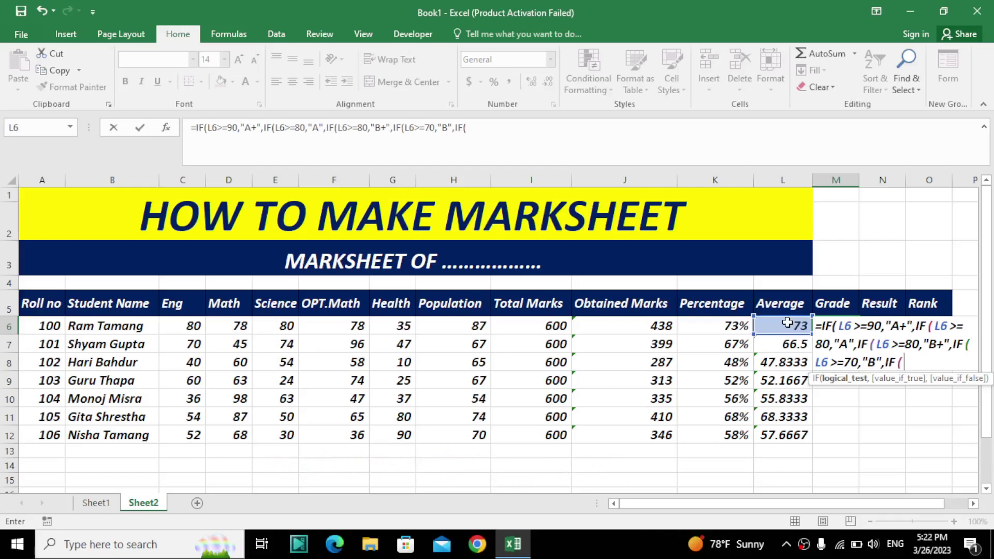
{"action": "type", "text": ">=6"}
{"action": "type", "text": "0,\""}
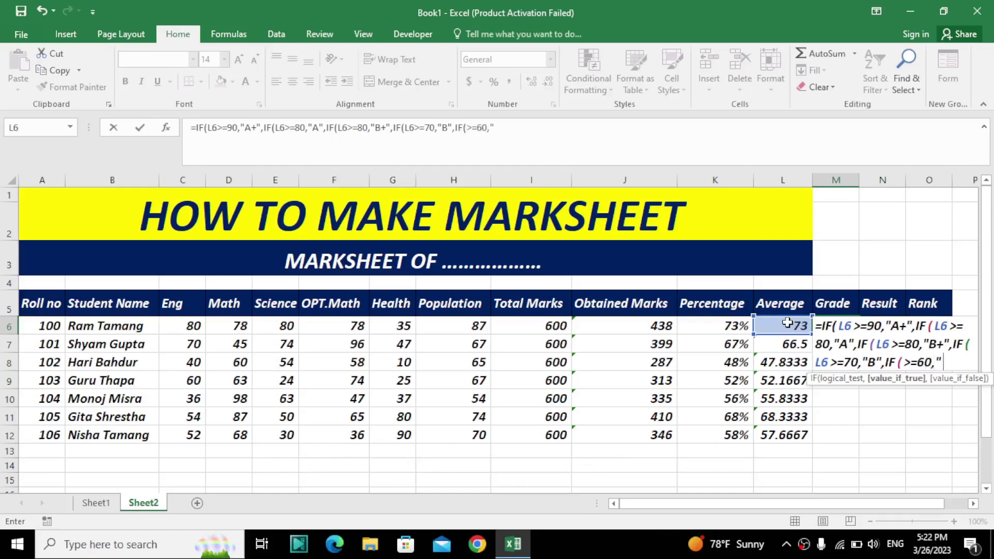
{"action": "type", "text": "C"}
{"action": "type", "text": "+\",K"}
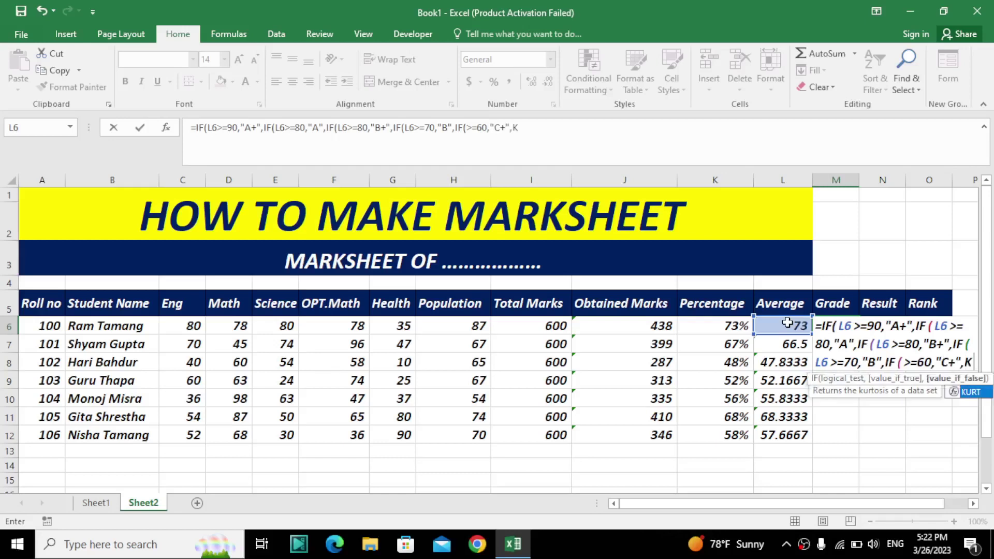
{"action": "key", "text": "Tab"}
{"action": "key", "text": "BackSpace"}
{"action": "key", "text": "BackSpace"}
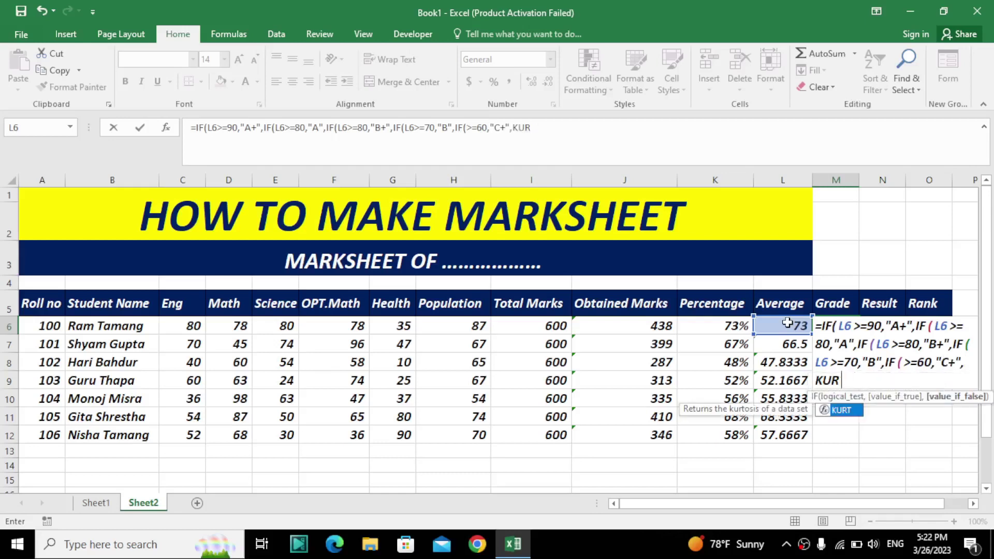
{"action": "key", "text": "BackSpace"}
{"action": "key", "text": "BackSpace"}
{"action": "key", "text": "BackSpace"}
{"action": "type", "text": "I"}
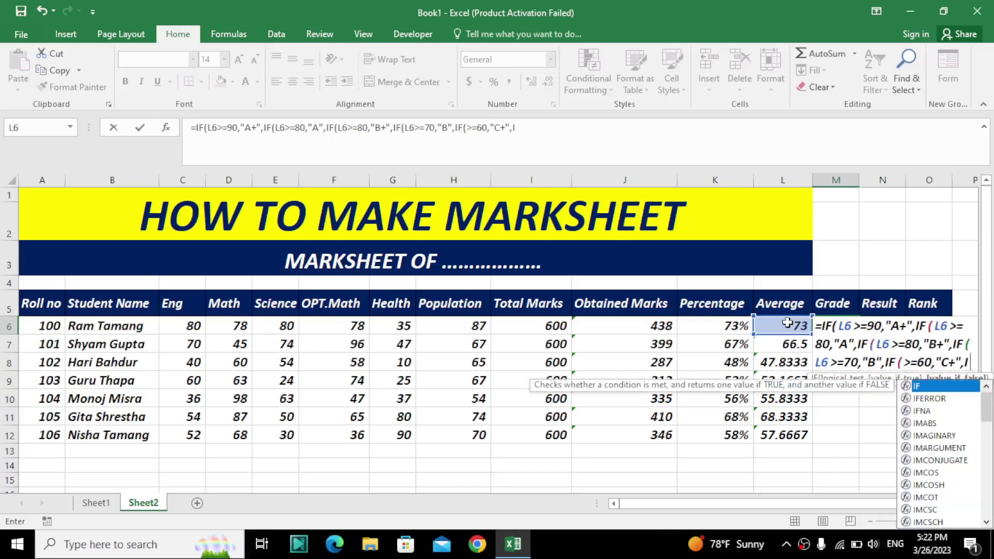
{"action": "type", "text": "F("}
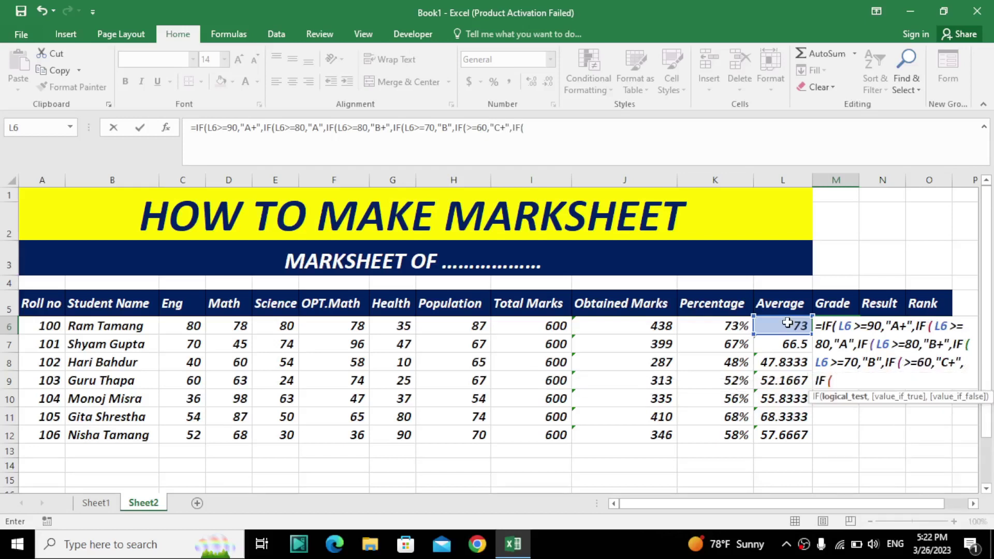
{"action": "type", "text": ">="}
{"action": "type", "text": "50"}
{"action": "type", "text": ",\"C\","}
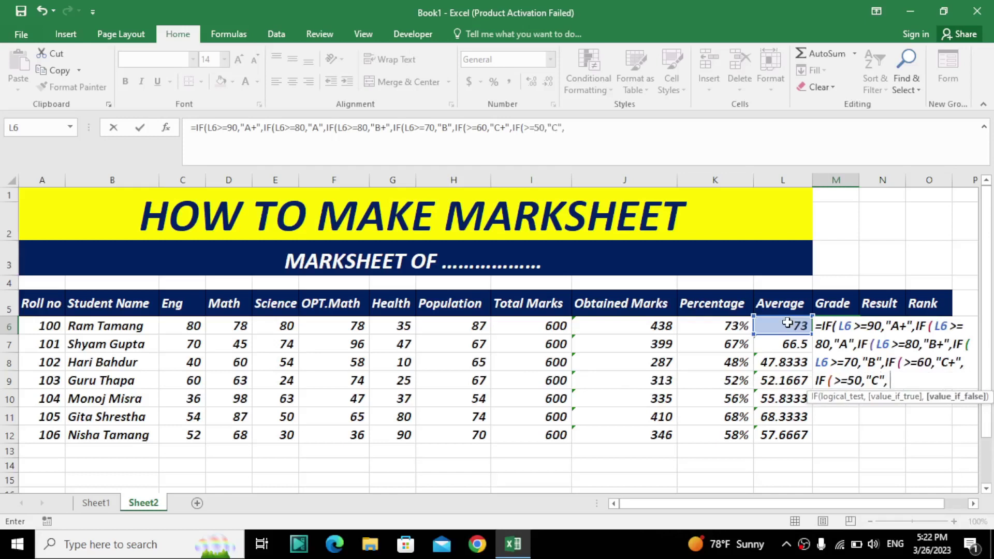
{"action": "type", "text": "IF("}
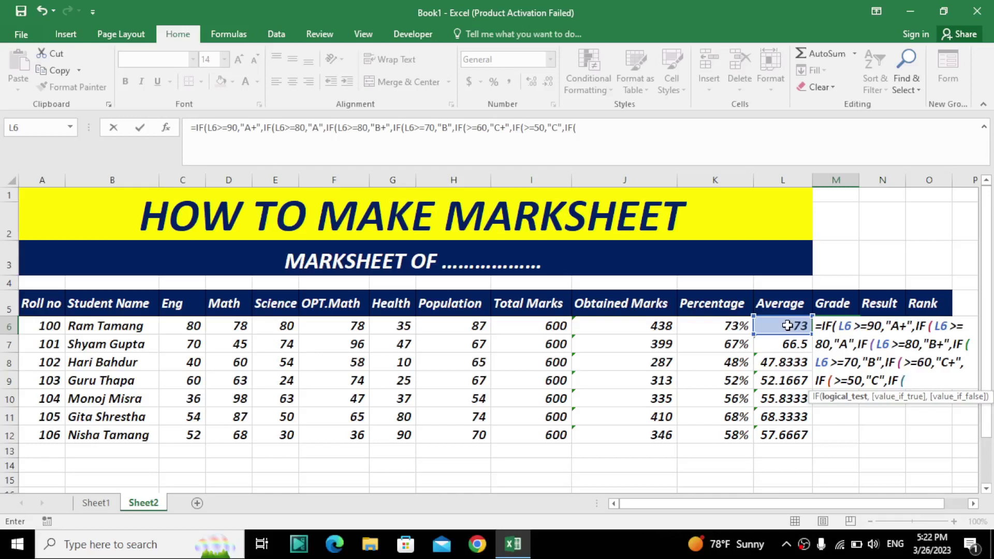
{"action": "key", "text": "BackSpace"}
{"action": "key", "text": "BackSpace"}
{"action": "key", "text": "BackSpace"}
{"action": "key", "text": "BackSpace"}
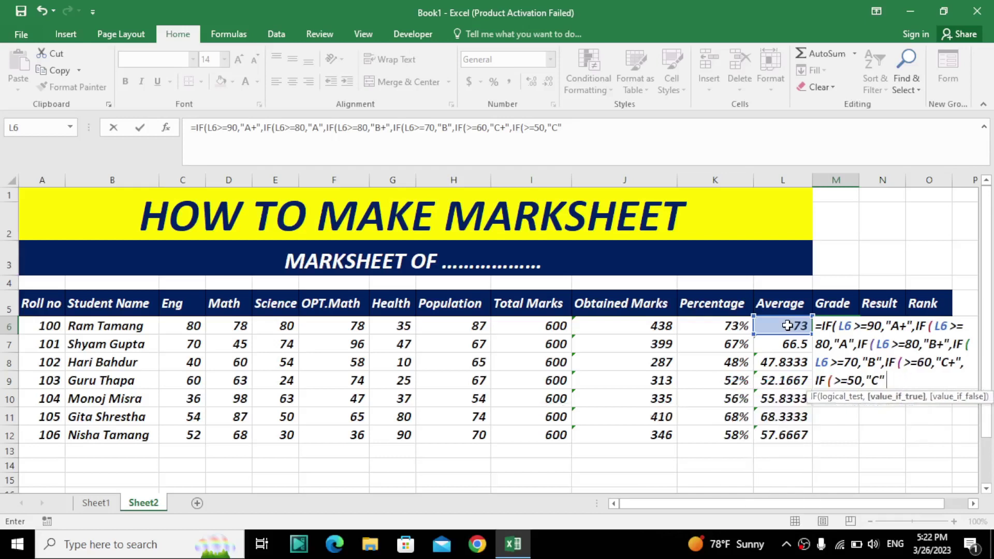
{"action": "key", "text": "BackSpace"}
{"action": "type", "text": "+\""}
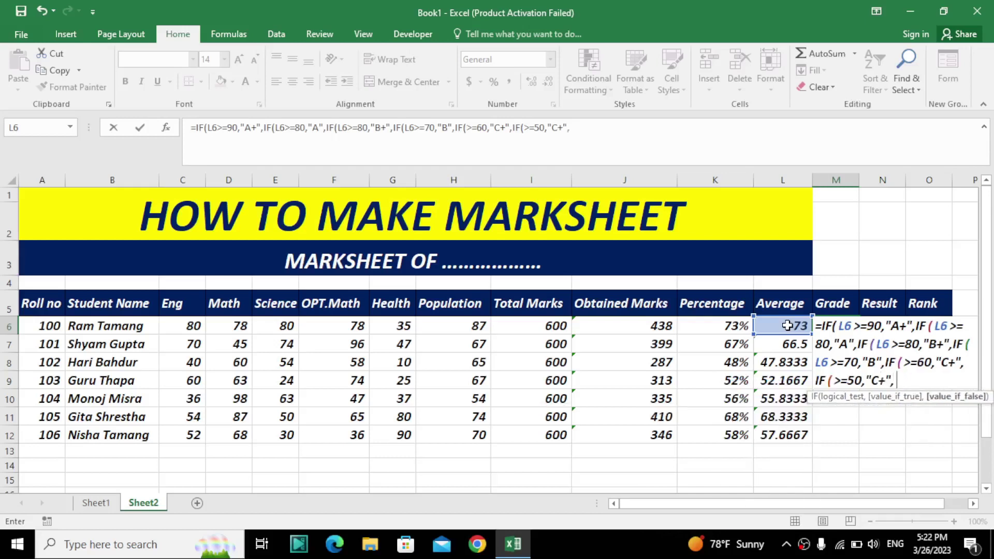
{"action": "type", "text": ",IF("}
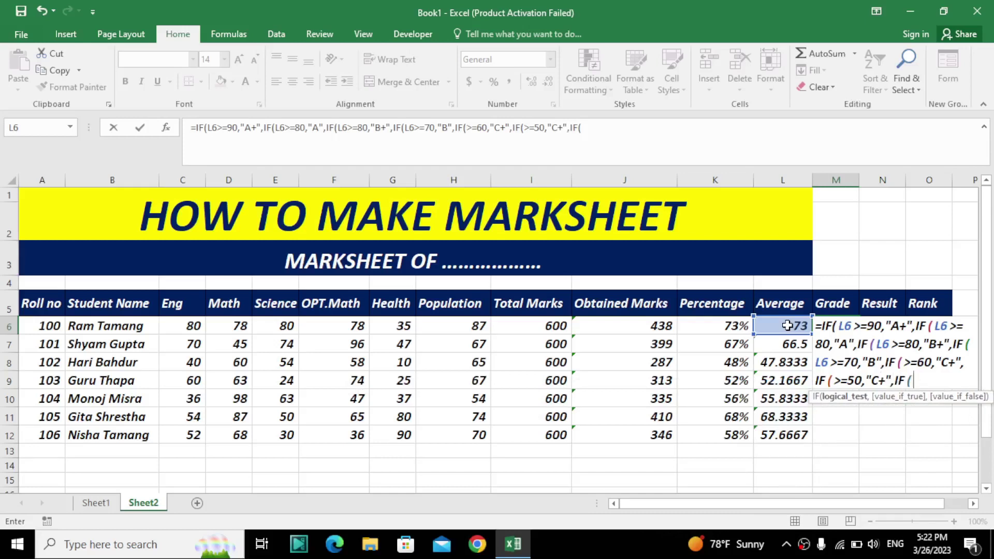
Add the 40 and 30 (D+) tests and the final <=20 D / E branch, then attempt to commit
{"action": "left_click", "coordinate": [787, 325]}
{"action": "type", "text": ">=40"}
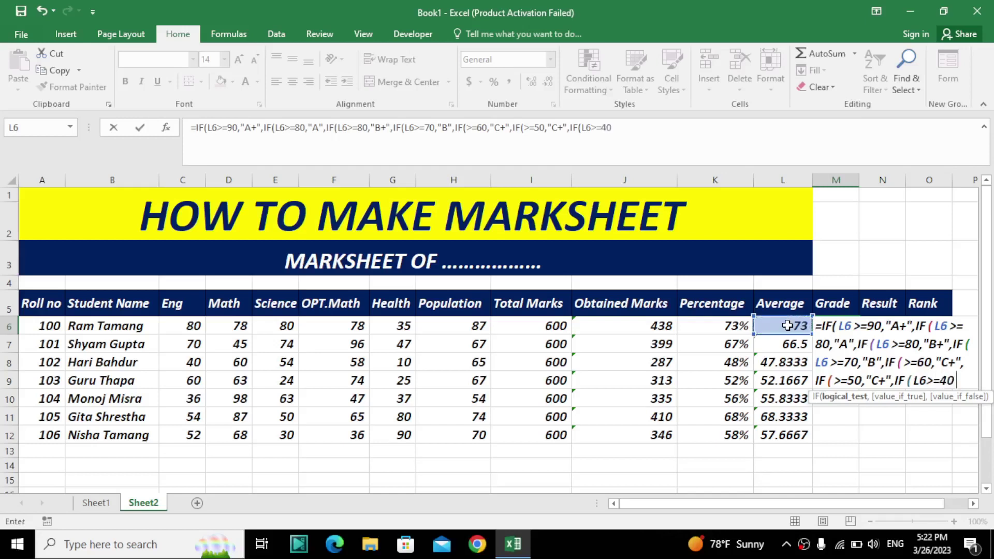
{"action": "type", "text": ",\"C+"}
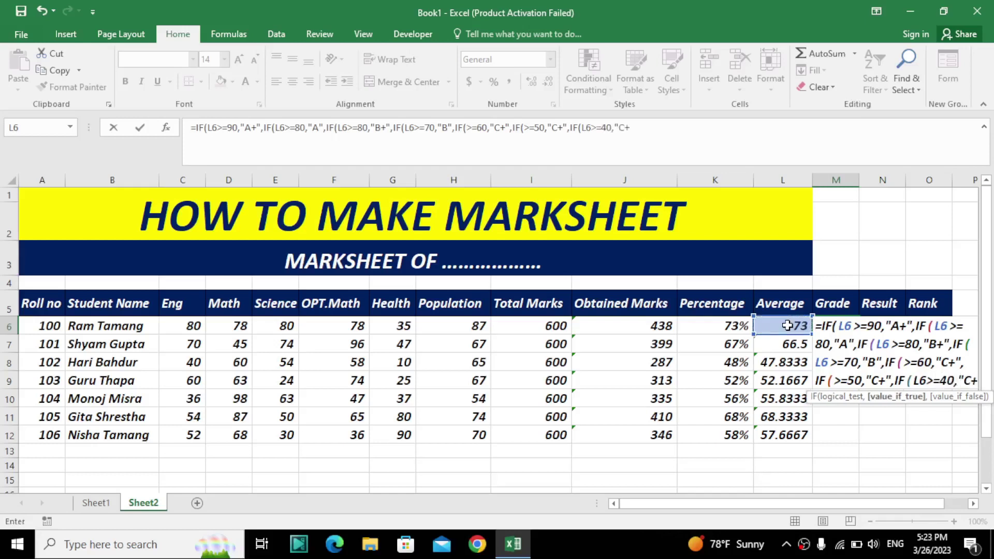
{"action": "type", "text": "\",IF("}
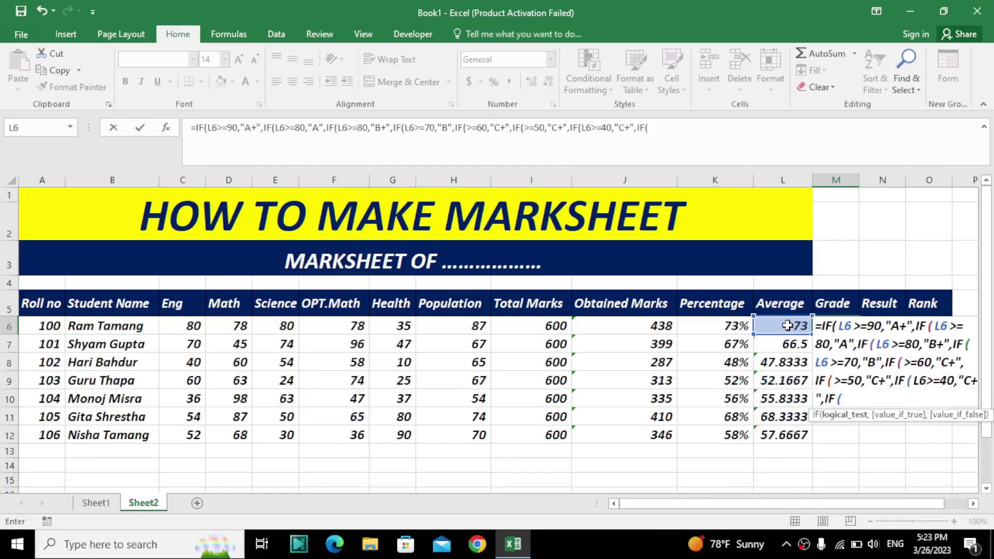
{"action": "left_click", "coordinate": [788, 325]}
{"action": "type", "text": ">="}
{"action": "type", "text": "30"}
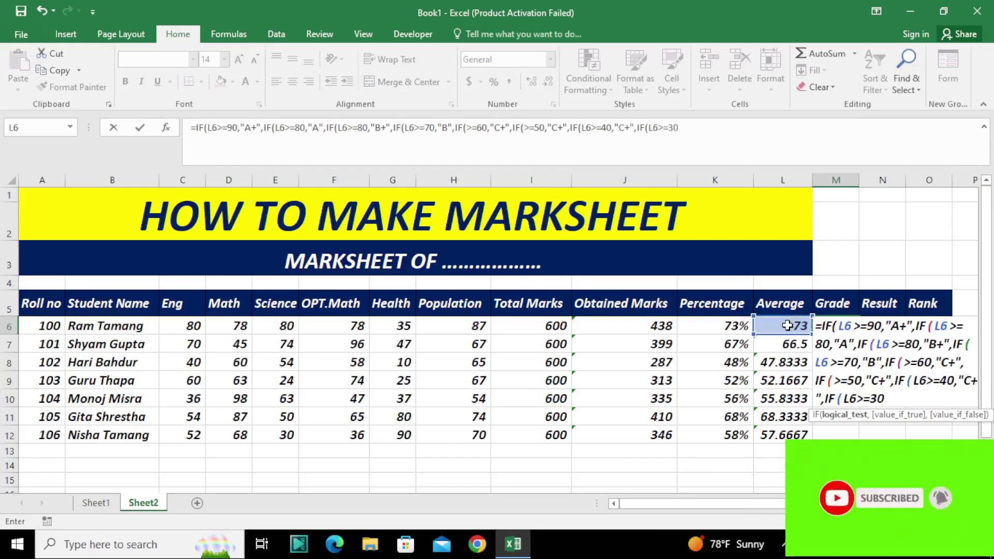
{"action": "type", "text": ",\""}
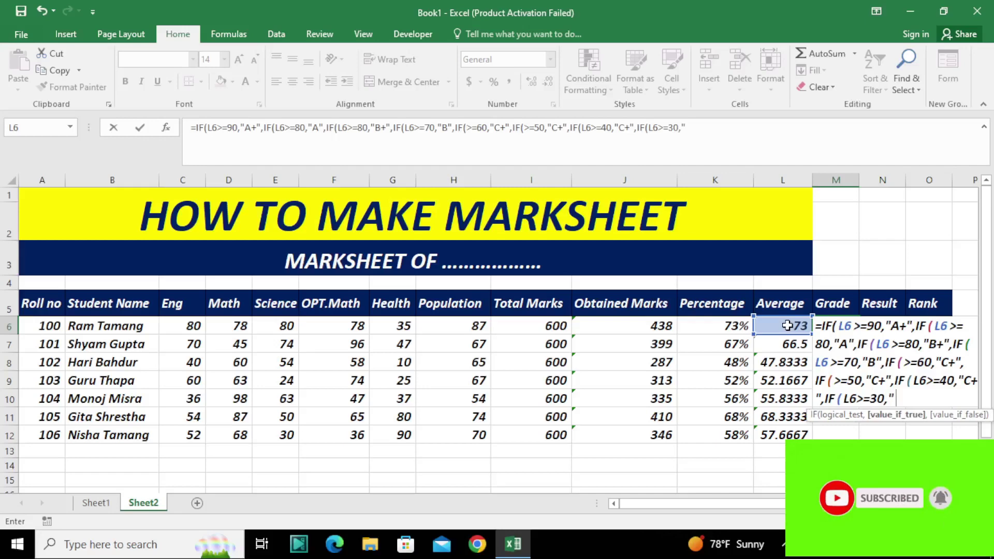
{"action": "type", "text": "D+\",I"}
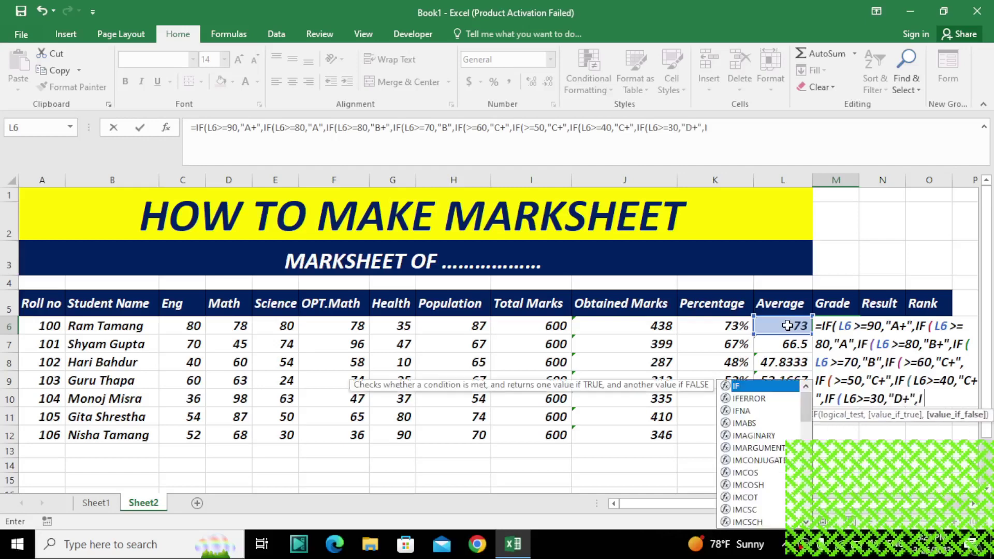
{"action": "type", "text": "F("}
{"action": "left_click", "coordinate": [787, 325]}
{"action": "type", "text": "<"}
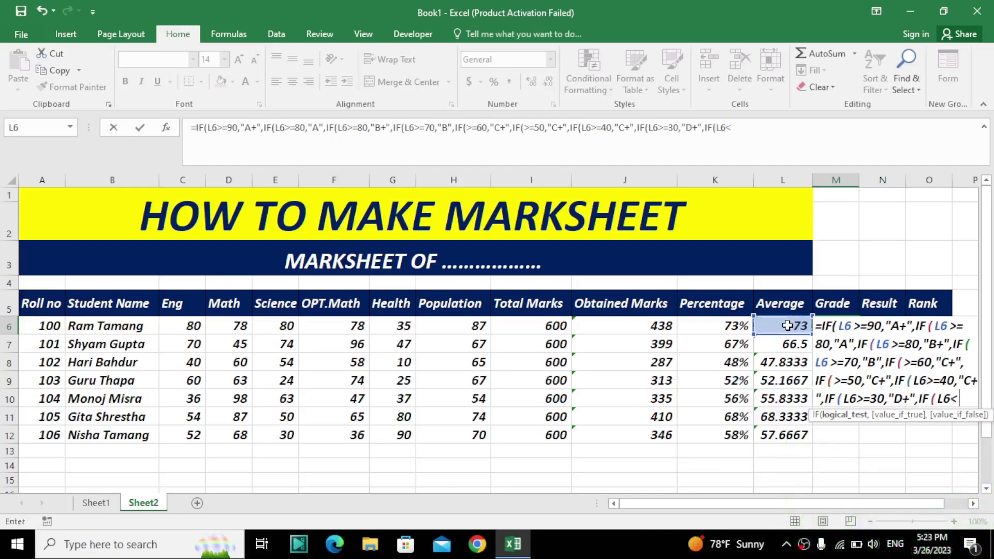
{"action": "type", "text": "="}
{"action": "type", "text": "20"}
{"action": "type", "text": ",\""}
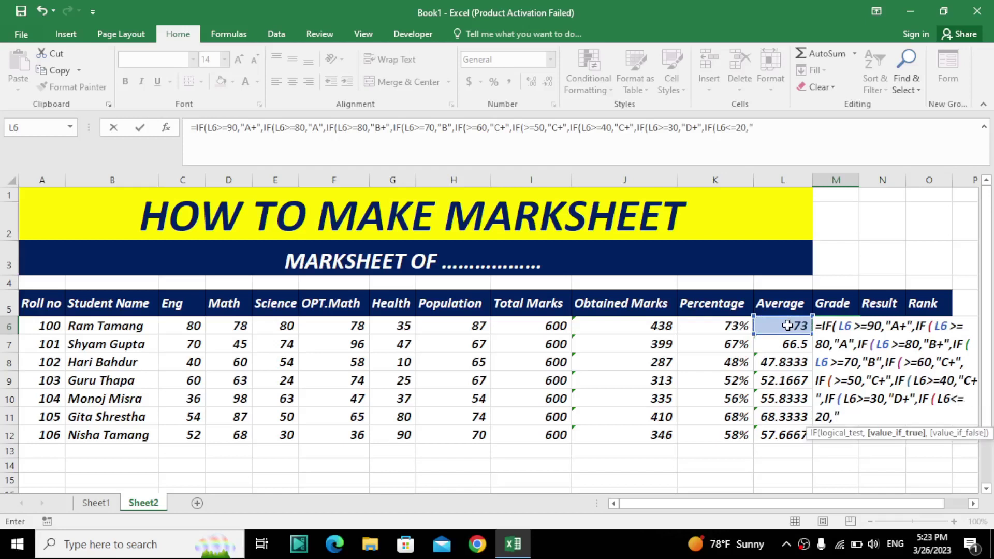
{"action": "type", "text": "E\""}
{"action": "key", "text": "BackSpace"}
{"action": "key", "text": "BackSpace"}
{"action": "type", "text": "D"}
{"action": "type", "text": "\",\"E\""}
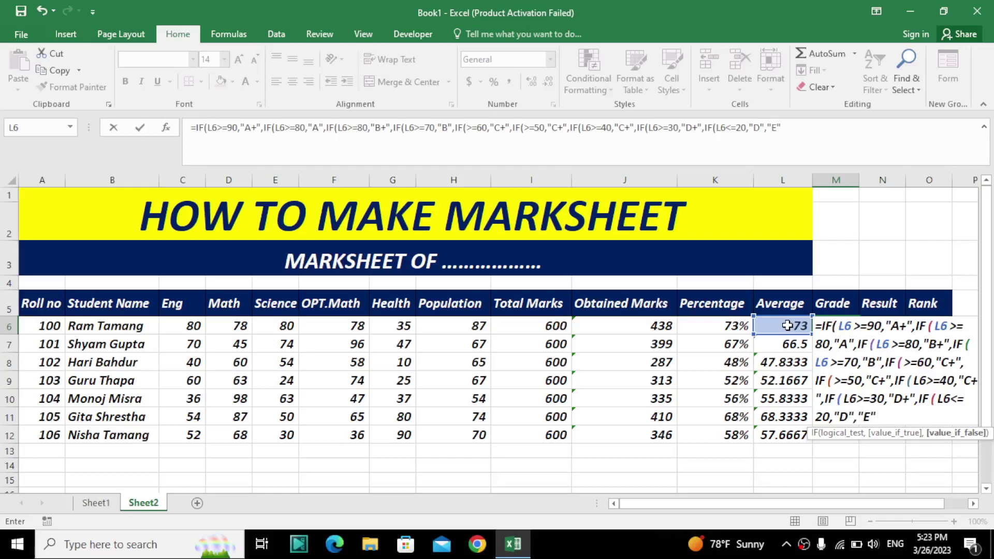
{"action": "key", "text": "Return"}
{"action": "key", "text": "Return"}
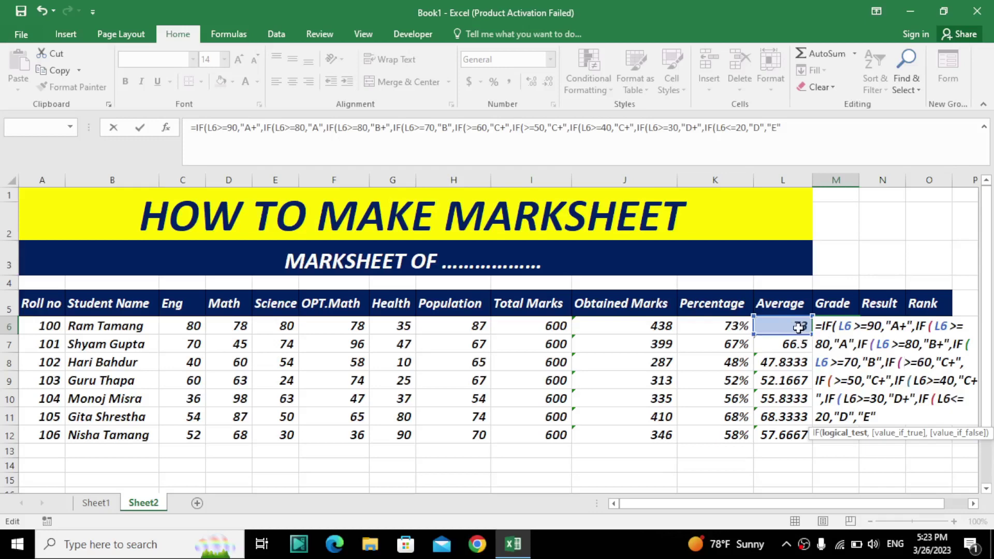
Insert the missing L6 references in the 60 and 50 tests, accept the correction, and fill M6 down to M12
{"action": "left_click", "coordinate": [800, 326]}
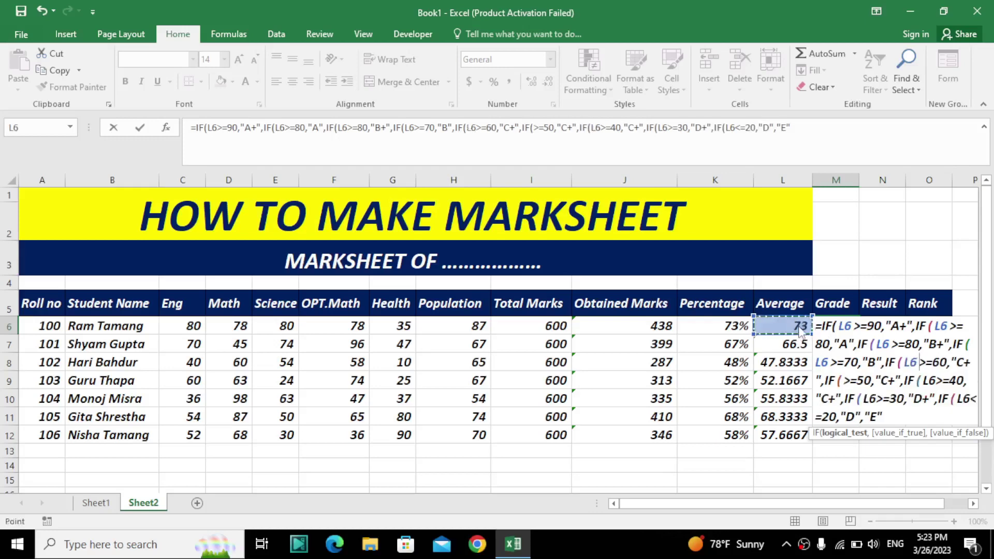
{"action": "key", "text": "Return"}
{"action": "key", "text": "Return"}
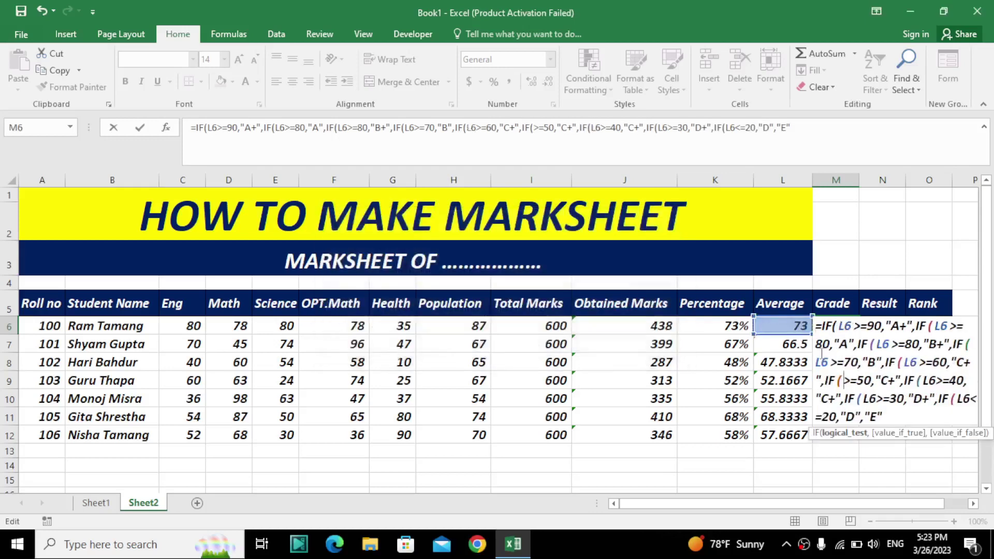
{"action": "left_click", "coordinate": [789, 326]}
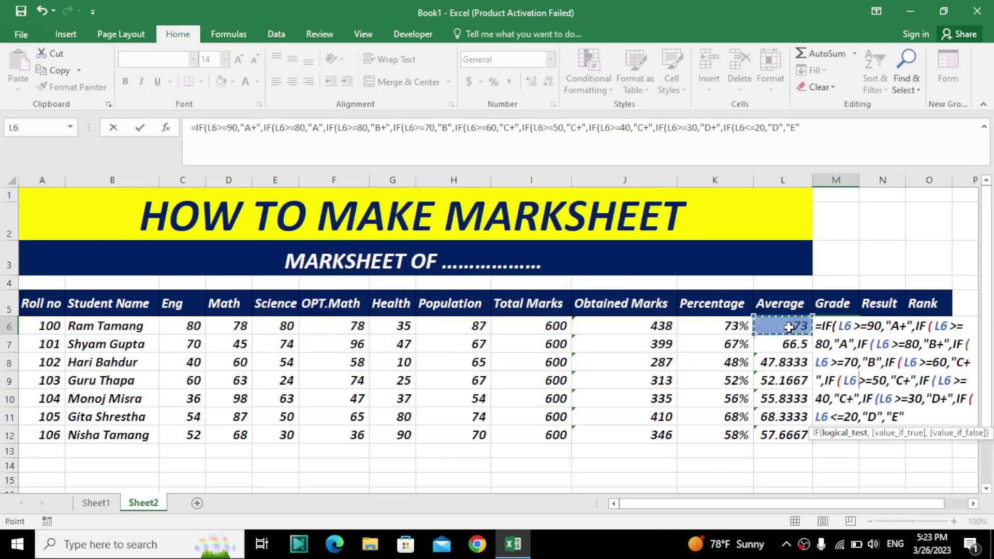
{"action": "key", "text": "Return"}
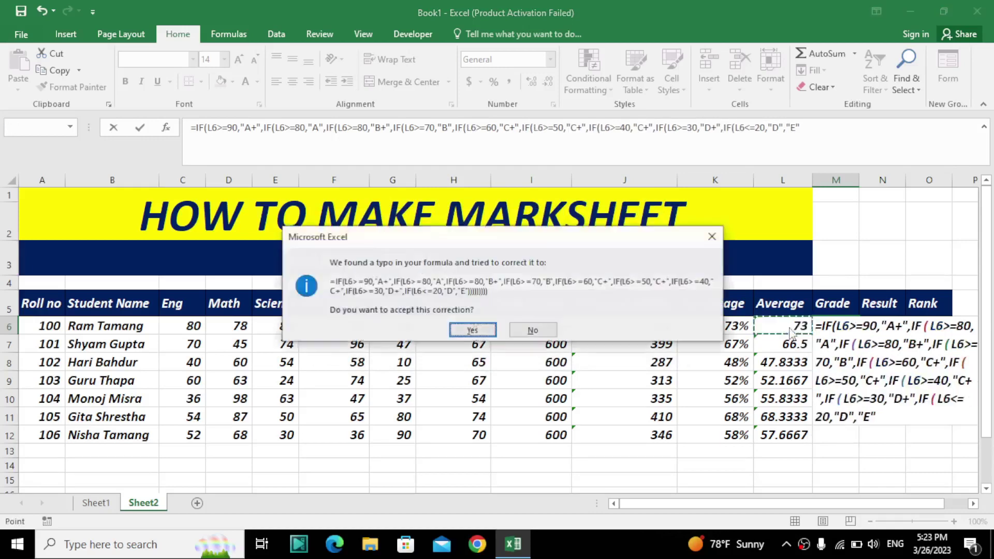
{"action": "key", "text": "Return"}
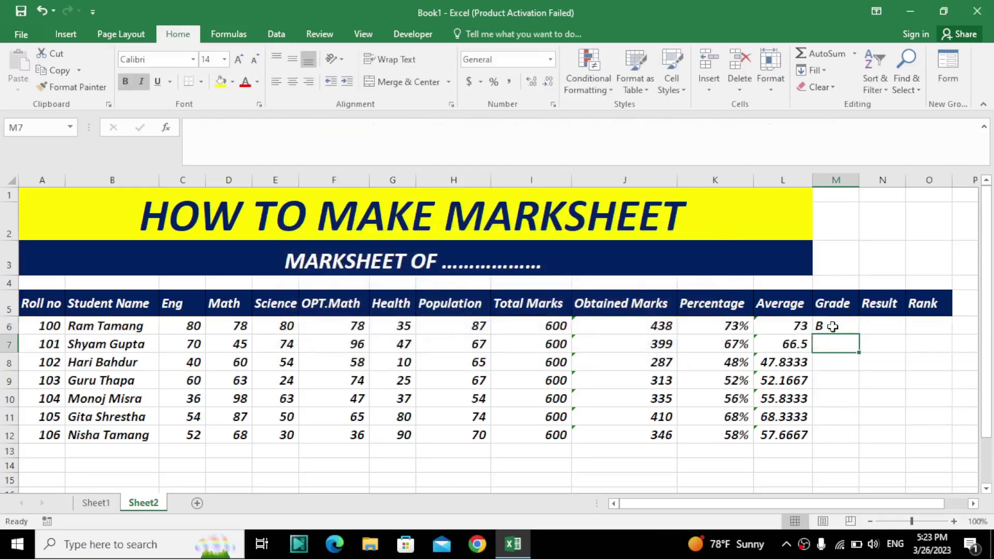
{"action": "left_click", "coordinate": [829, 326]}
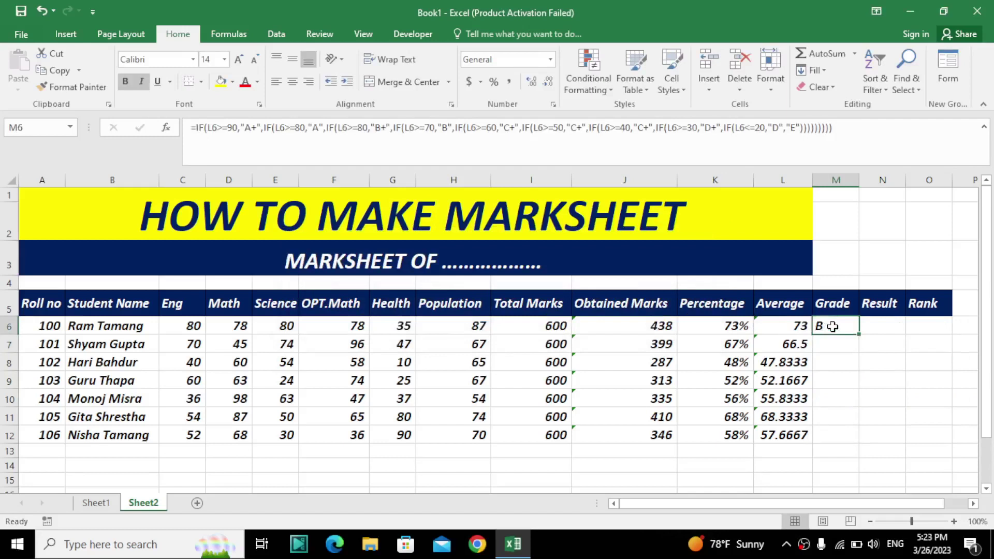
{"action": "double_click", "coordinate": [861, 337]}
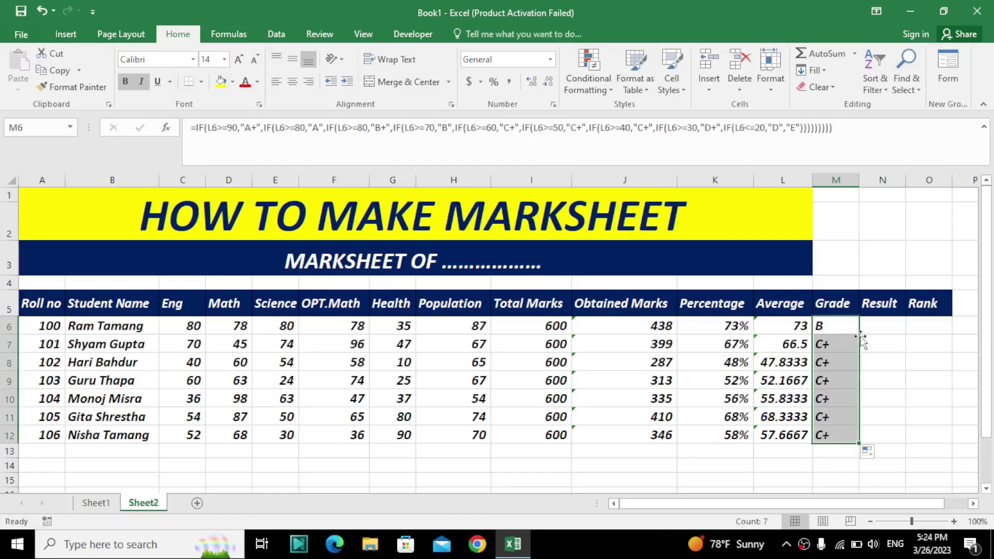
Begin the Result formula =IF(MIN(C6:H6)>= in N6
{"action": "left_click", "coordinate": [891, 330]}
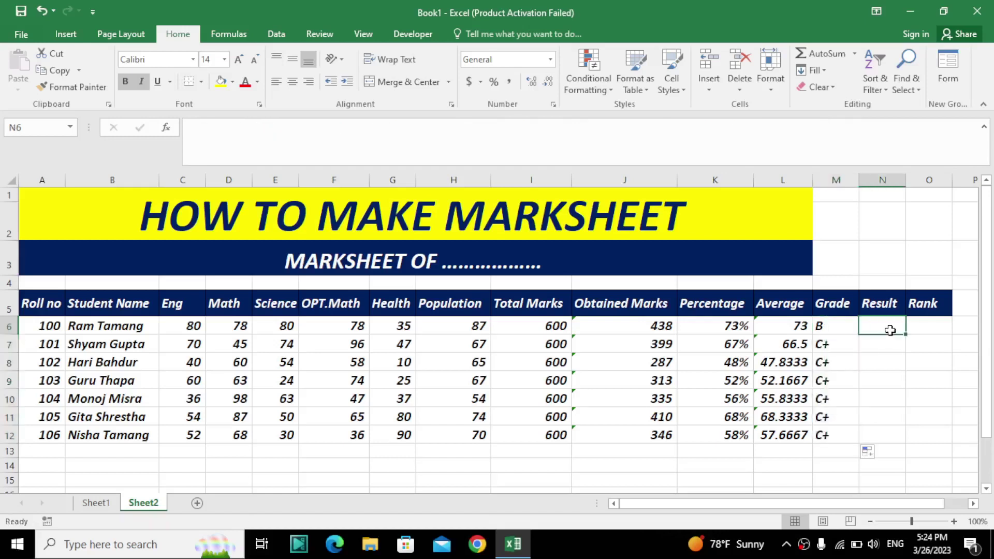
{"action": "type", "text": "="}
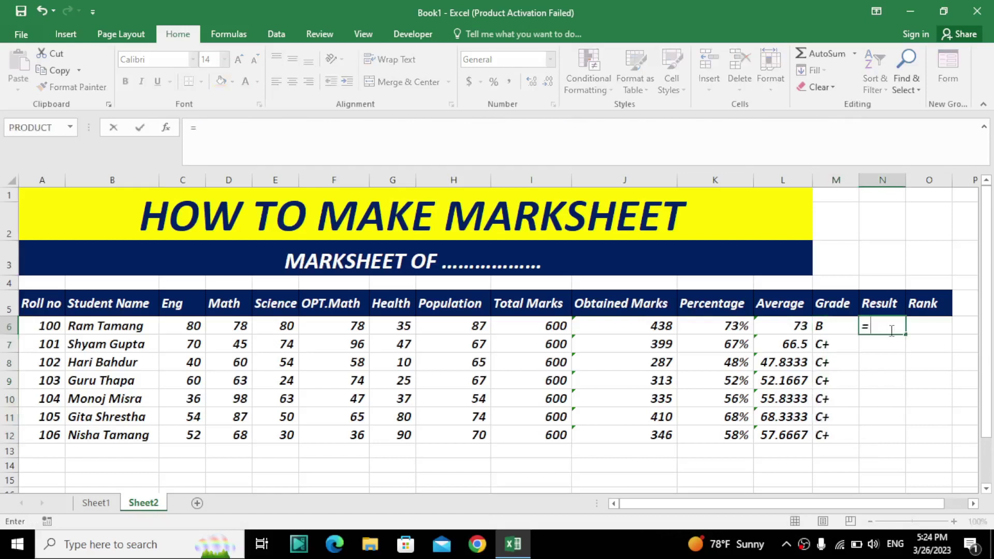
{"action": "type", "text": "IG"}
{"action": "key", "text": "BackSpace"}
{"action": "key", "text": "Tab"}
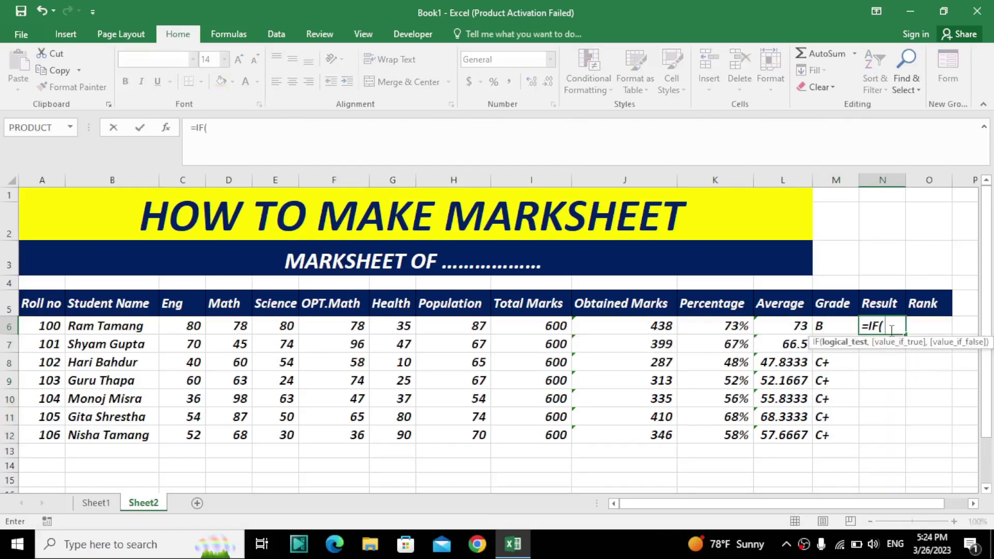
{"action": "type", "text": "MI"}
{"action": "key", "text": "Tab"}
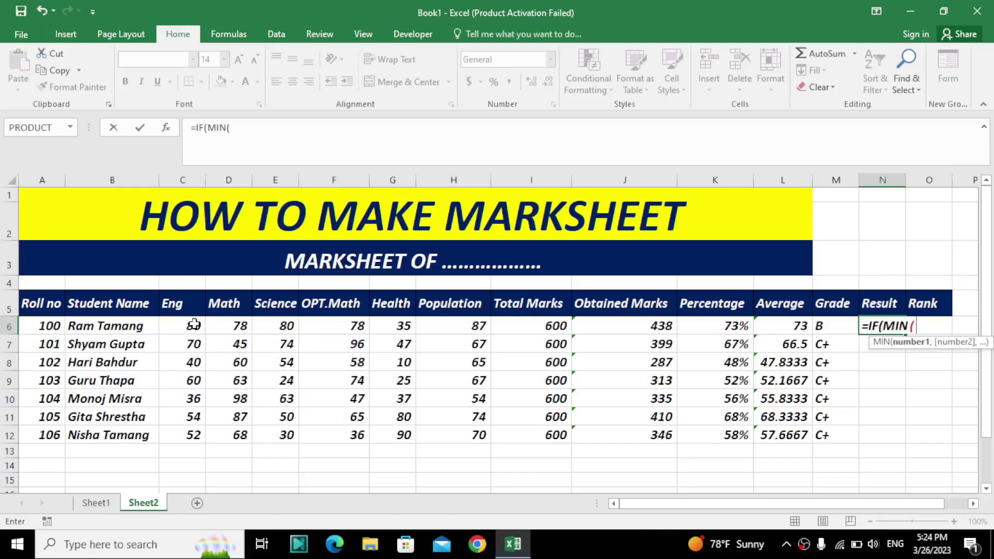
{"action": "left_click_drag", "start_coordinate": [193, 324], "coordinate": [437, 324]}
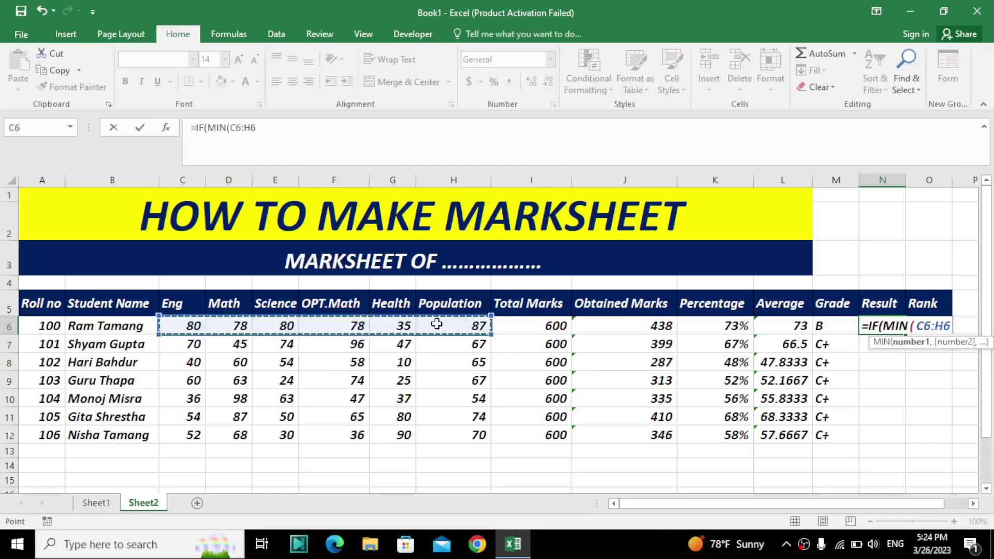
{"action": "type", "text": ")"}
{"action": "type", "text": ">="}
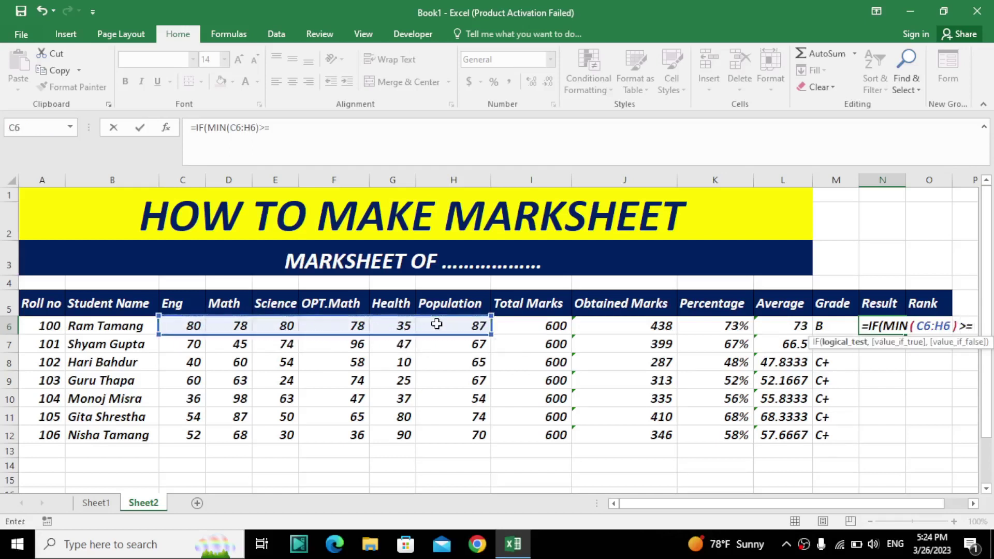
{"action": "key", "text": "Page_Down"}
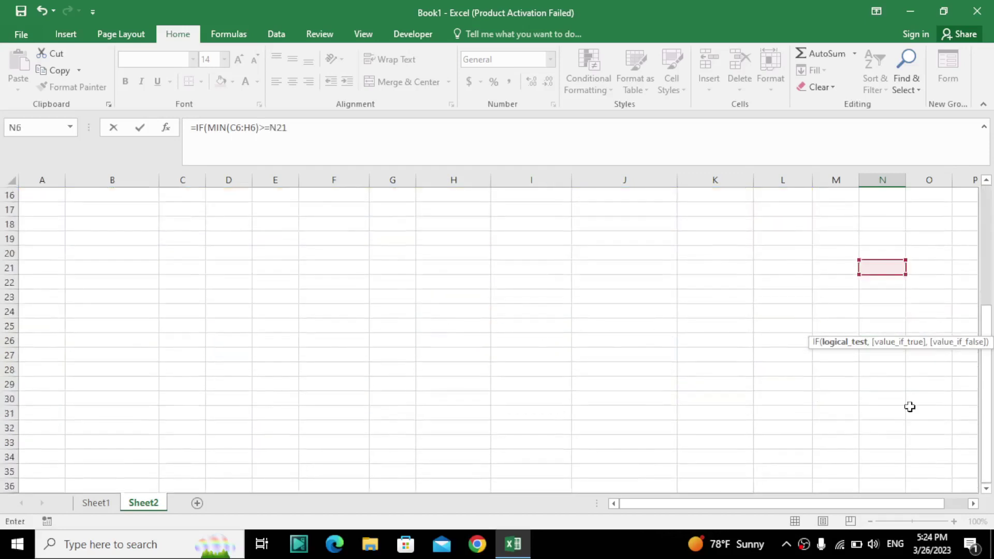
{"action": "scroll", "coordinate": [967, 275], "scroll_direction": "up", "scroll_amount": 5}
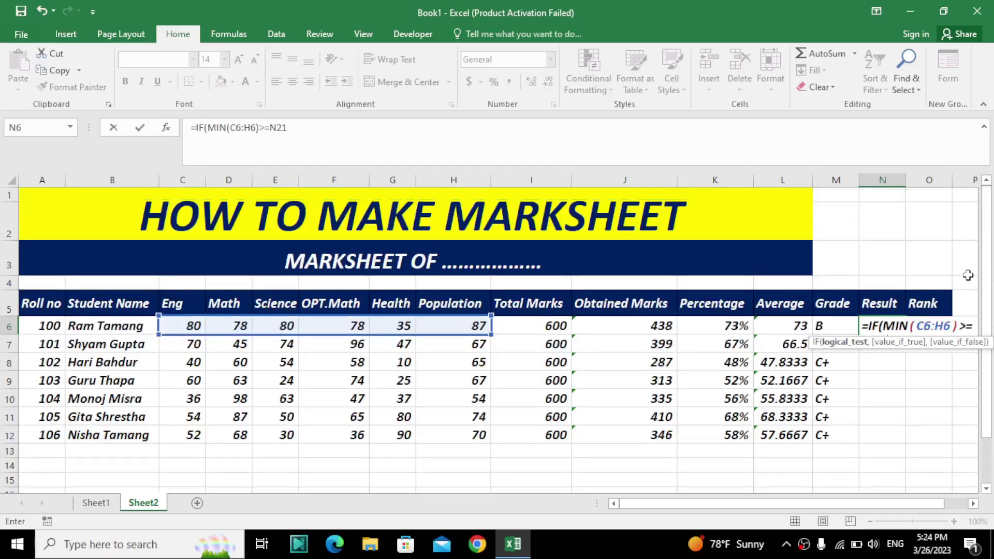
Remove the stray N21, complete the 30 threshold with PASS/FAIL, fix the missing quote and commit
{"action": "left_click", "coordinate": [975, 327]}
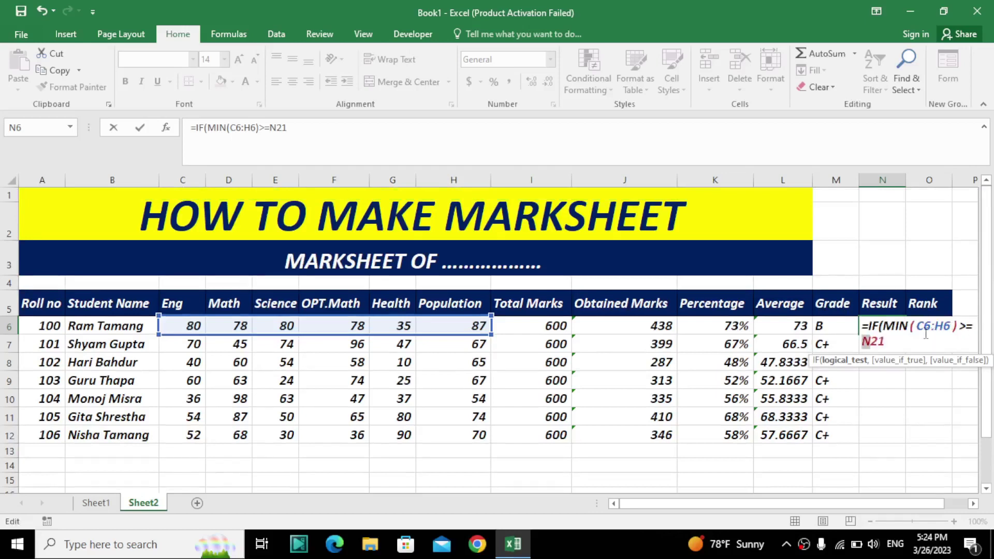
{"action": "left_click", "coordinate": [911, 339]}
{"action": "key", "text": "BackSpace"}
{"action": "key", "text": "BackSpace"}
{"action": "key", "text": "BackSpace"}
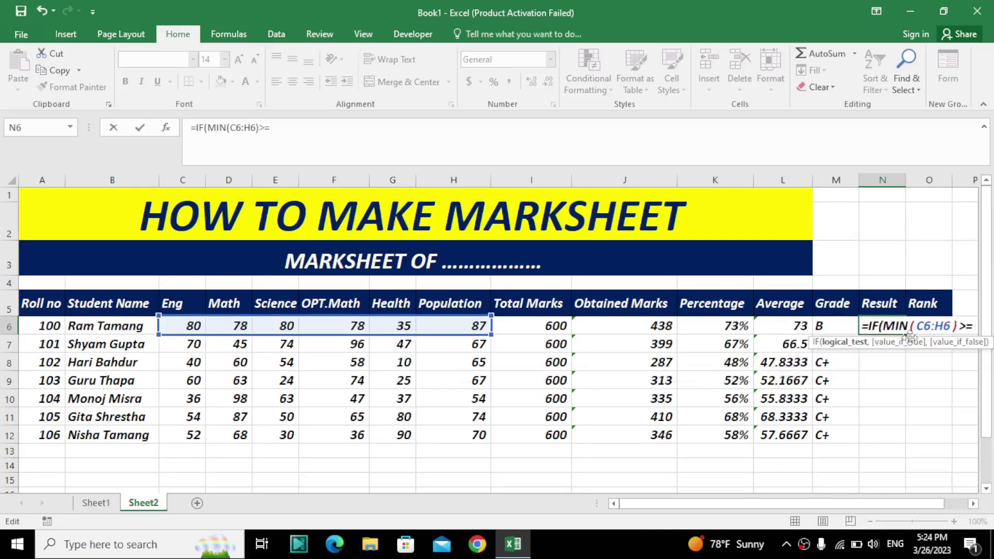
{"action": "type", "text": "30,"}
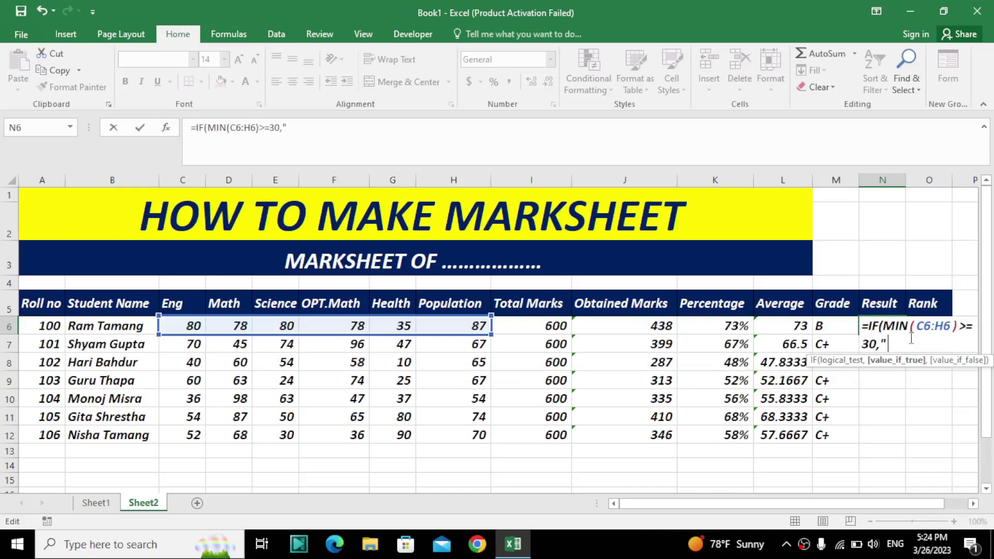
{"action": "type", "text": "PAS"}
{"action": "type", "text": "S\""}
{"action": "type", "text": ",'FA"}
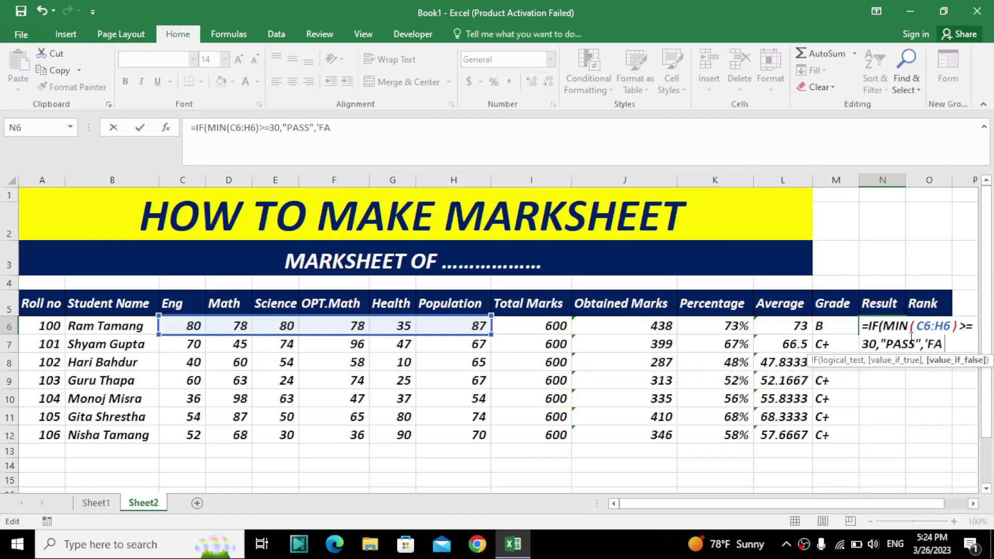
{"action": "key", "text": "BackSpace"}
{"action": "key", "text": "BackSpace"}
{"action": "type", "text": "FAIL"}
{"action": "key", "text": "Return"}
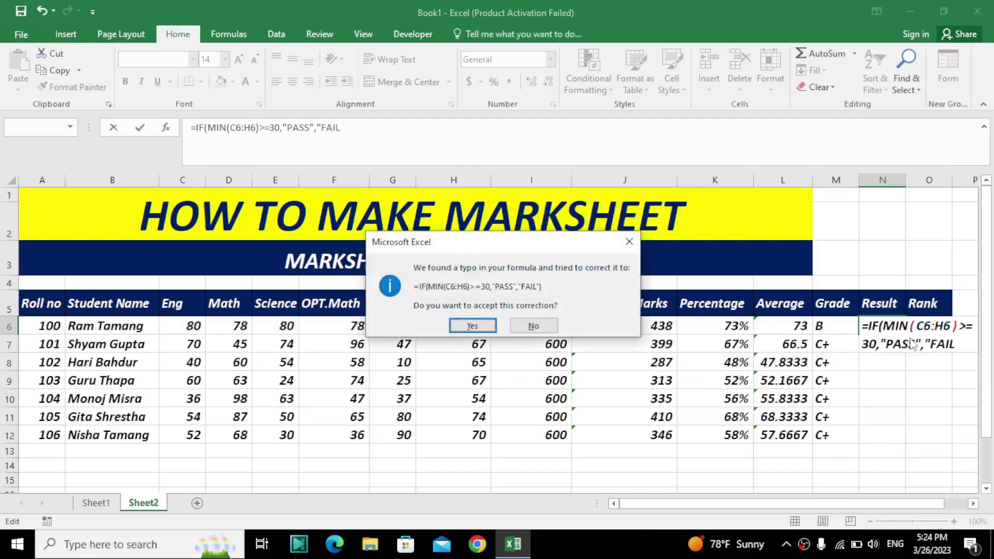
{"action": "left_click", "coordinate": [629, 242]}
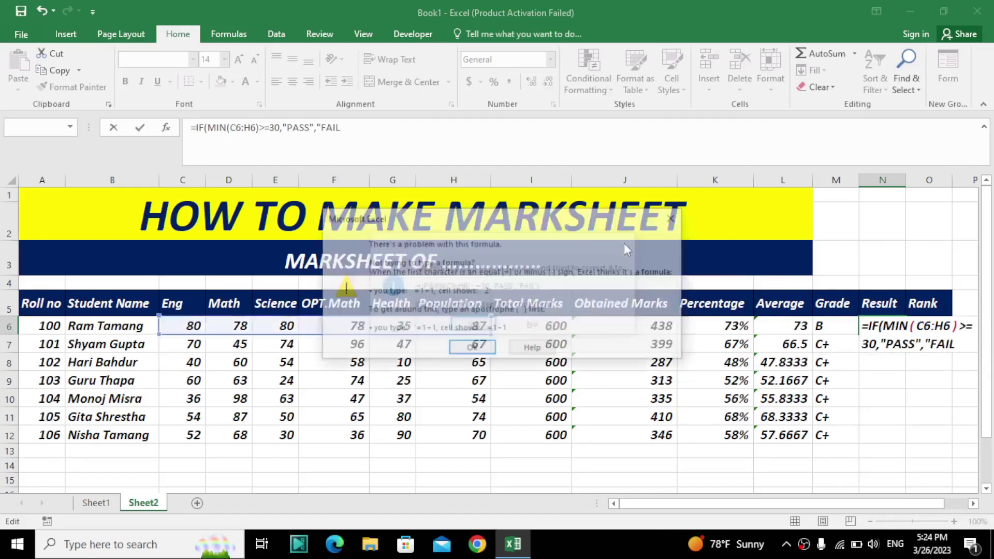
{"action": "left_click", "coordinate": [674, 219]}
{"action": "left_click", "coordinate": [956, 346]}
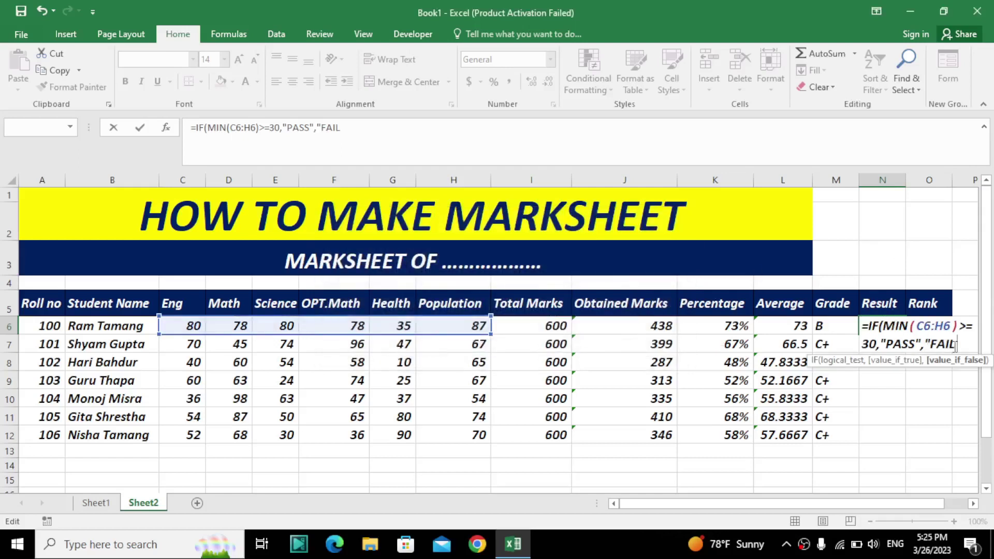
{"action": "type", "text": "\""}
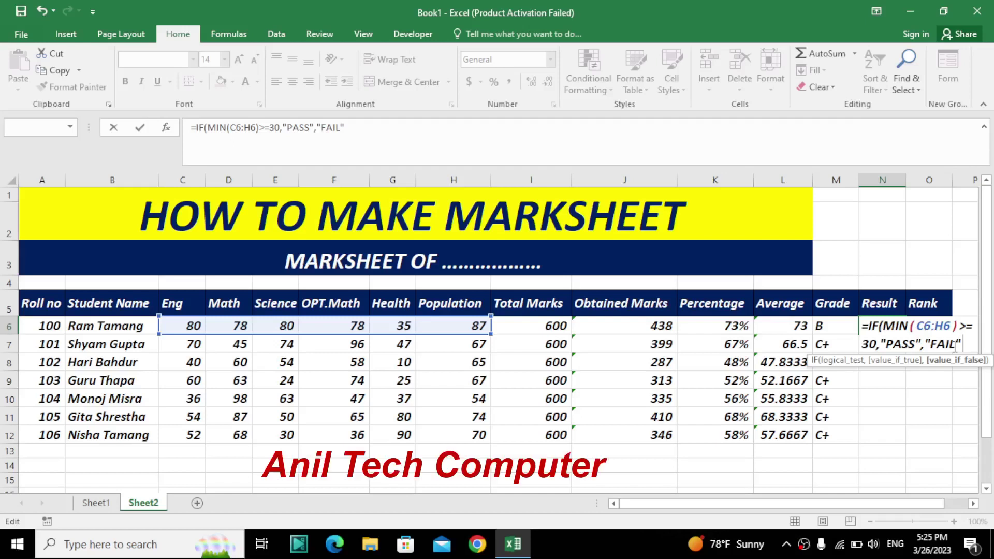
{"action": "key", "text": "Return"}
{"action": "key", "text": "Return"}
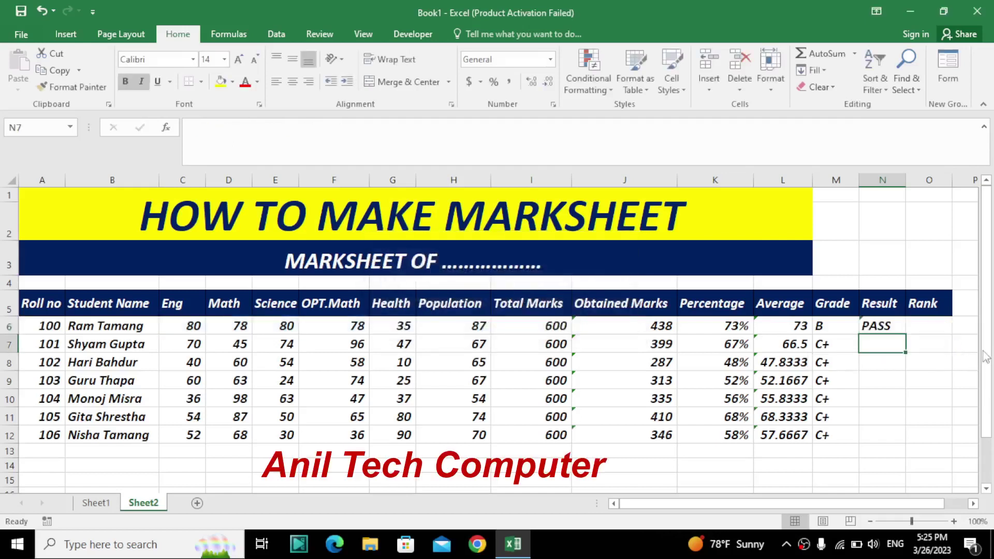
Copy the Result formula down to N12 and begin =RANK(K6, in O6
{"action": "left_click", "coordinate": [873, 324]}
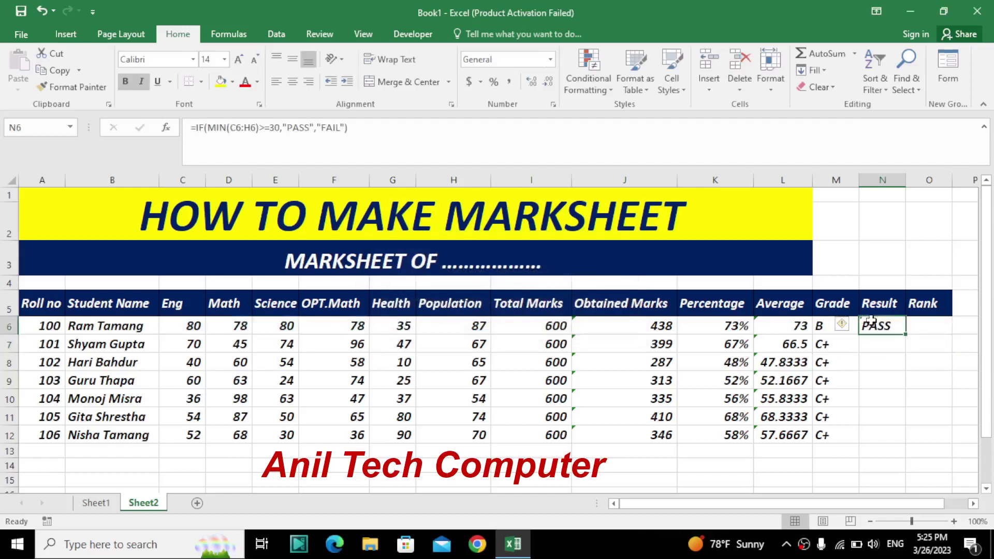
{"action": "double_click", "coordinate": [902, 335]}
{"action": "left_click", "coordinate": [937, 329]}
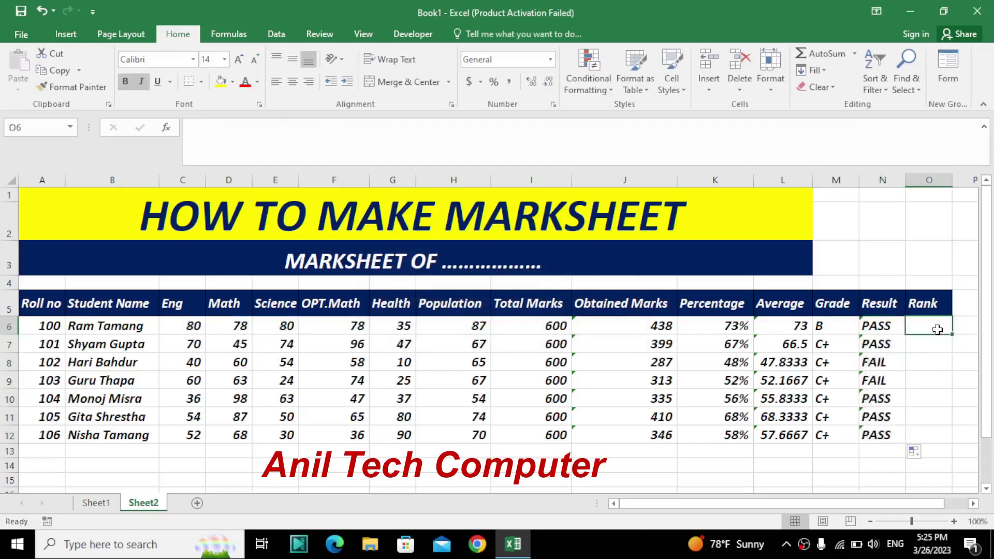
{"action": "type", "text": "=RANK("}
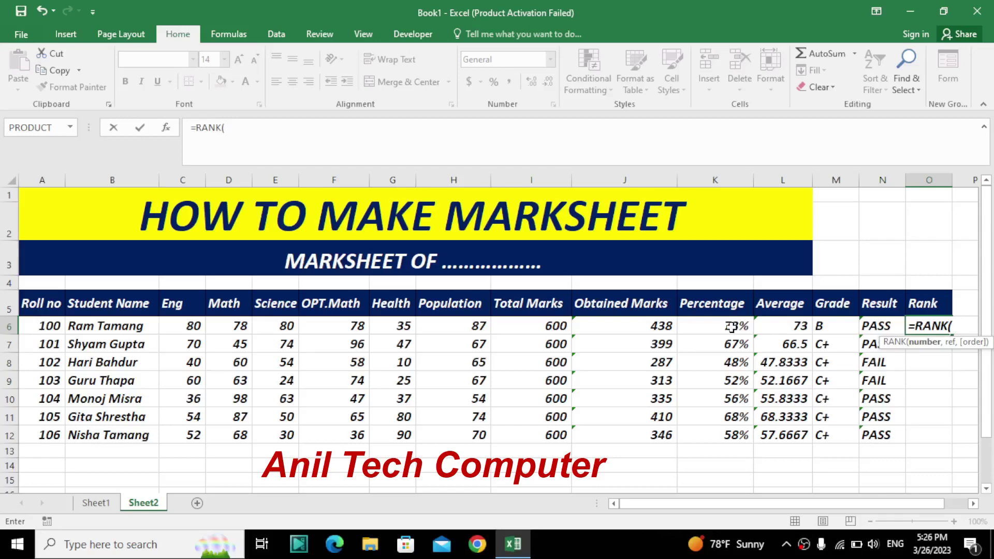
{"action": "left_click", "coordinate": [732, 327]}
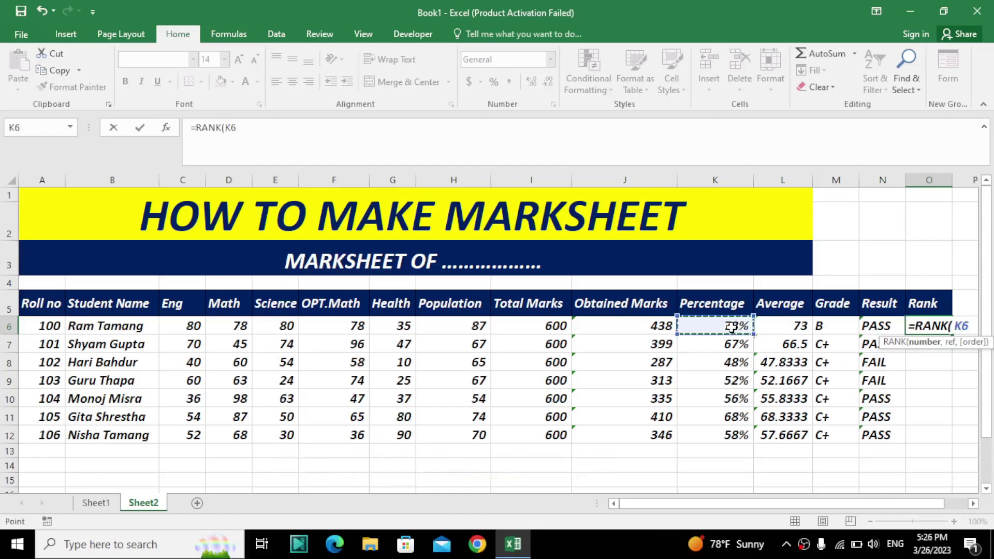
{"action": "type", "text": ","}
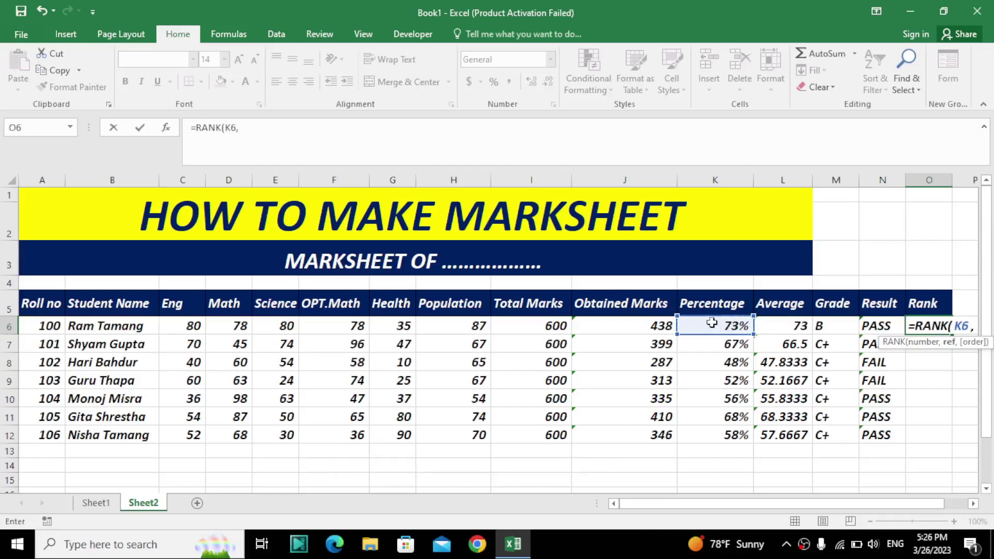
Set the rank range to the absolute $K$6:$K$12 and commit the formula
{"action": "left_click_drag", "start_coordinate": [712, 323], "coordinate": [715, 435]}
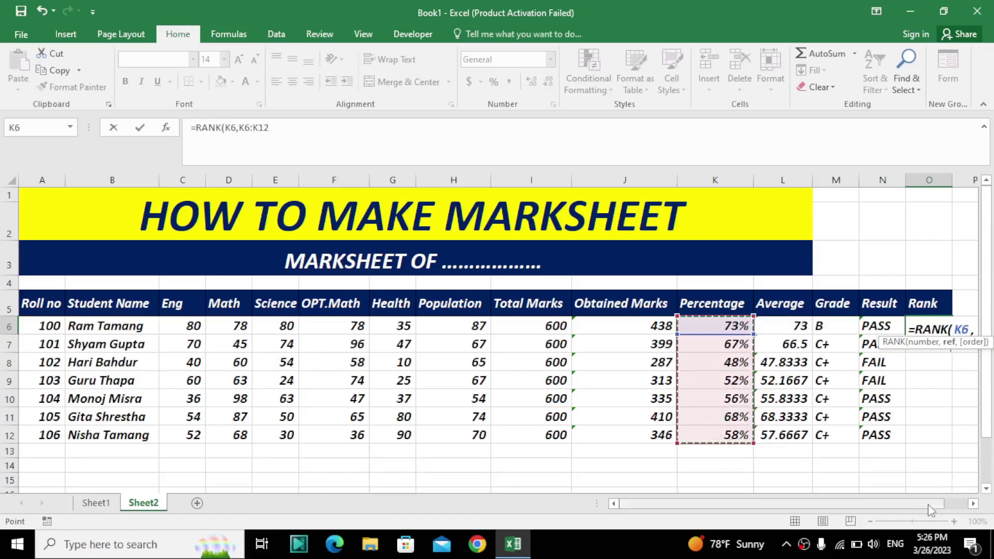
{"action": "left_click_drag", "start_coordinate": [930, 510], "coordinate": [954, 510]}
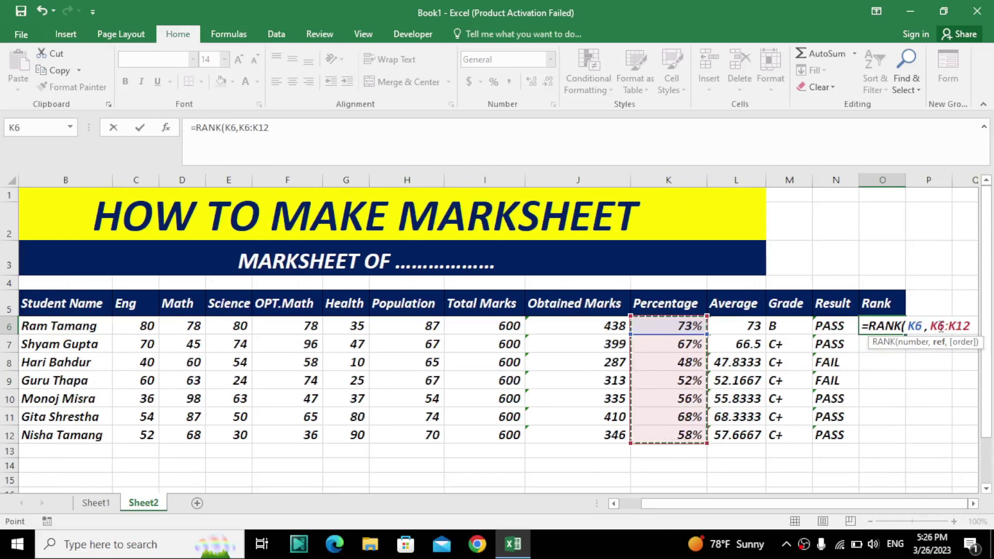
{"action": "left_click", "coordinate": [940, 326]}
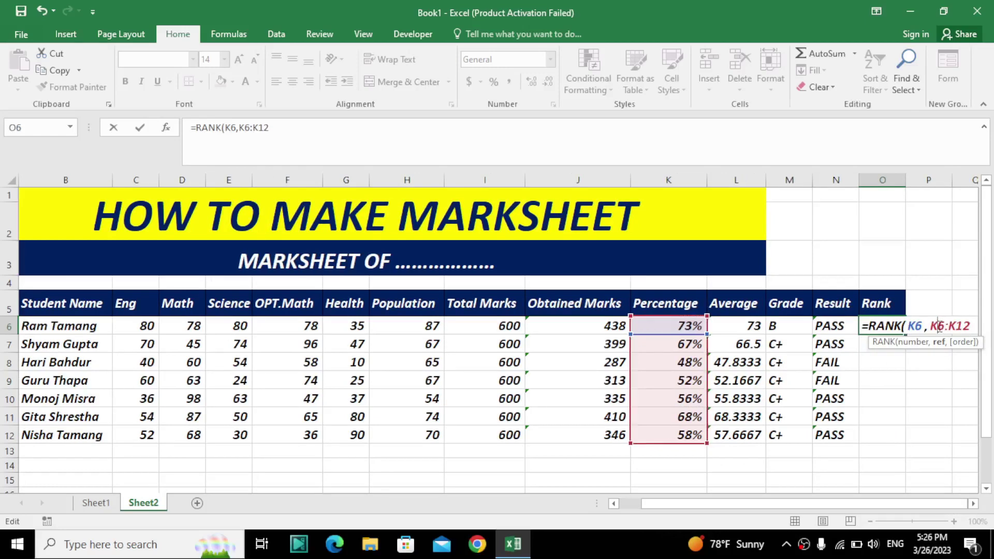
{"action": "key", "text": "F4"}
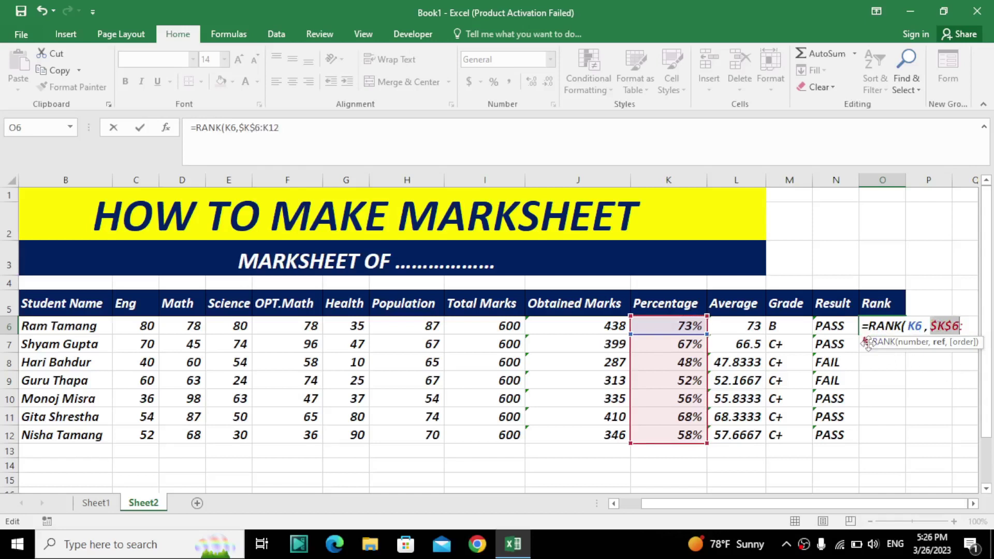
{"action": "left_click", "coordinate": [863, 343]}
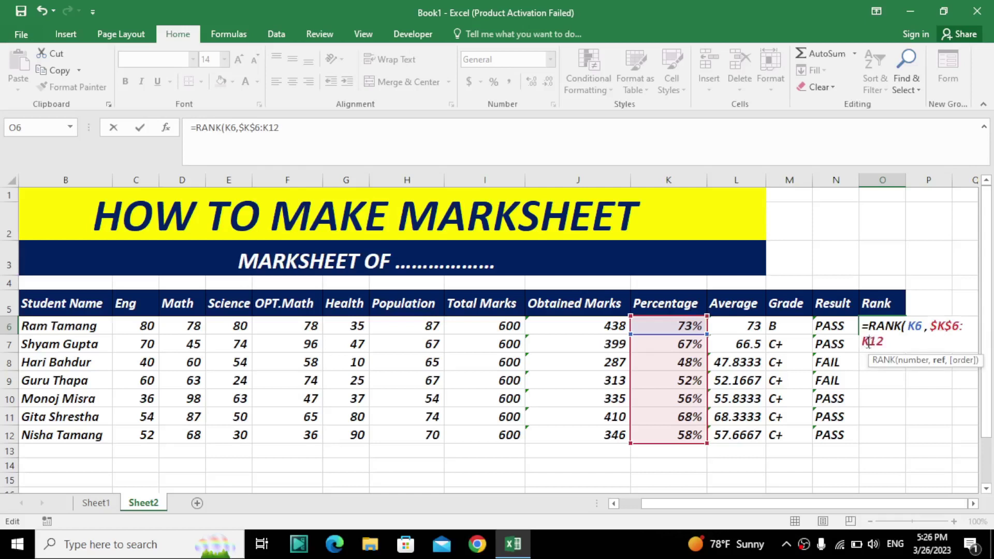
{"action": "key", "text": "F4"}
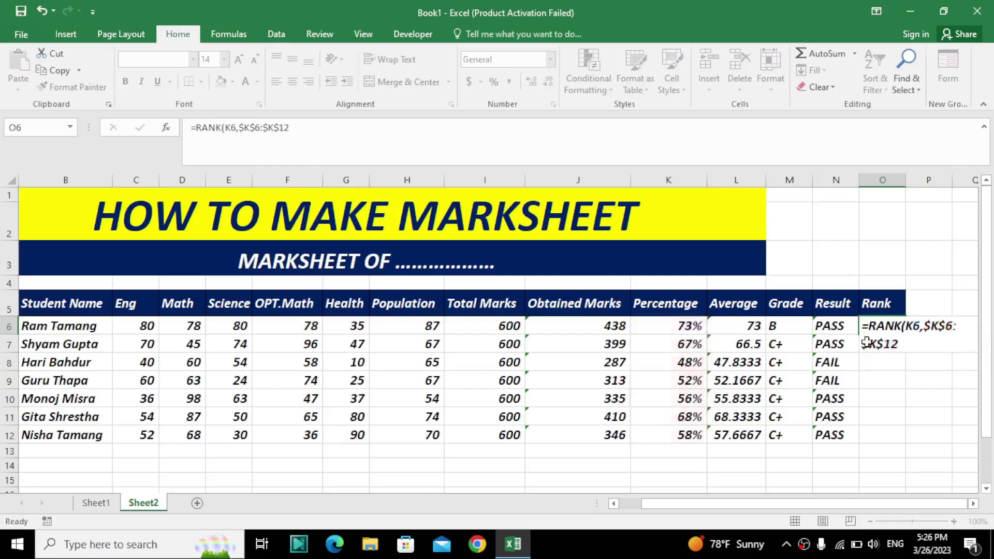
{"action": "key", "text": "Return"}
Copy the RANK formula from O6 down to O12, ranking all seven students
{"action": "left_click", "coordinate": [886, 326]}
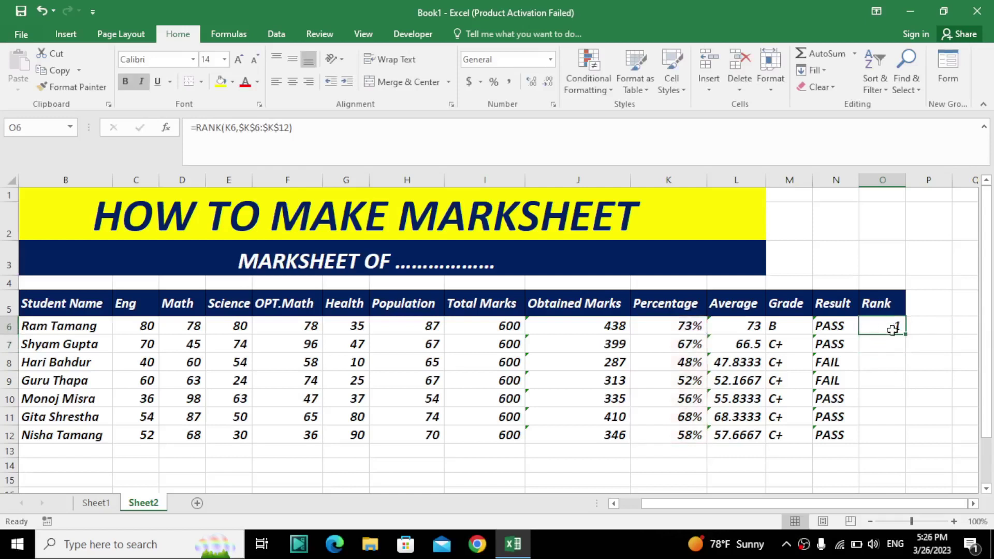
{"action": "double_click", "coordinate": [907, 335]}
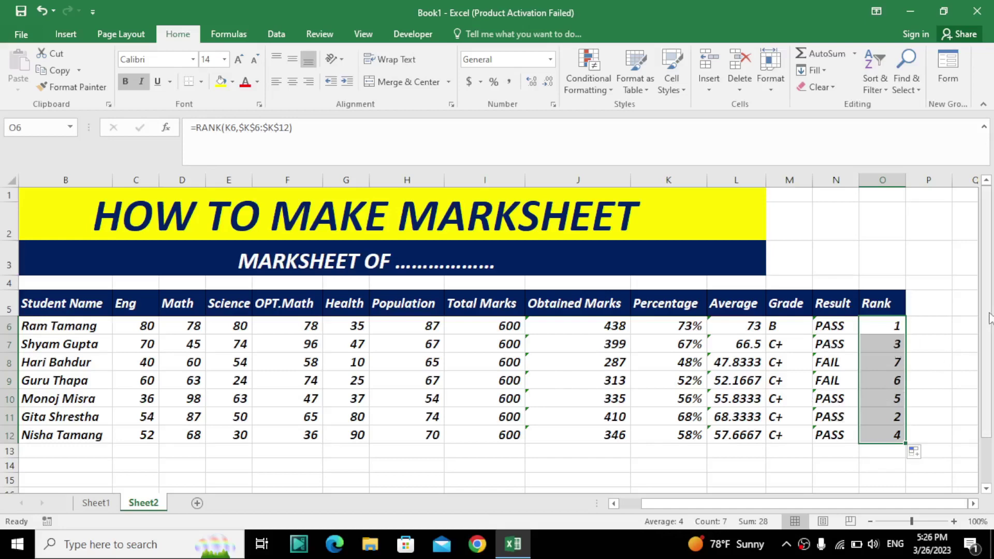
{"action": "left_click_drag", "start_coordinate": [990, 318], "coordinate": [989, 362]}
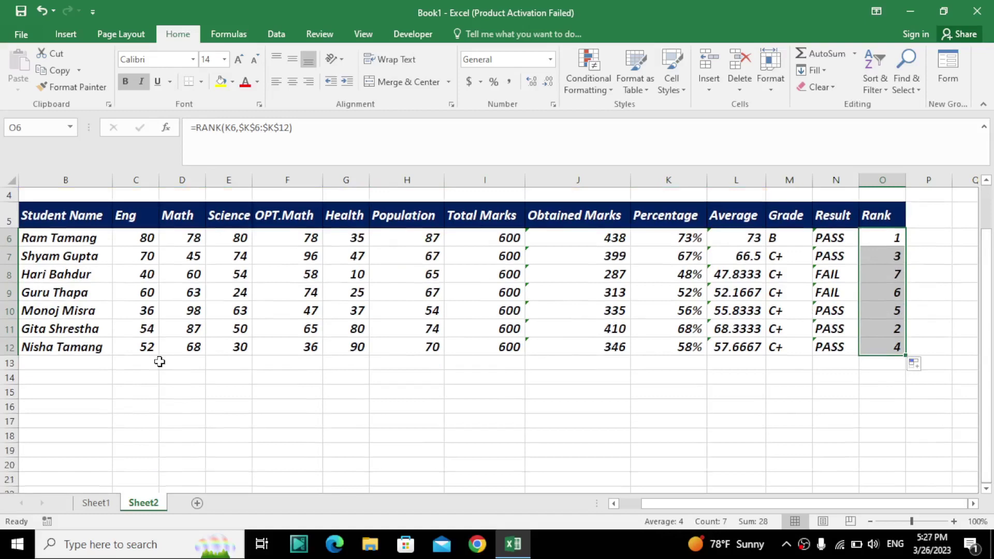
Merge B15:D16 and type the note 'OBTAINED MARKS=SUM(SELCT SUBJECT)'
{"action": "left_click", "coordinate": [80, 392]}
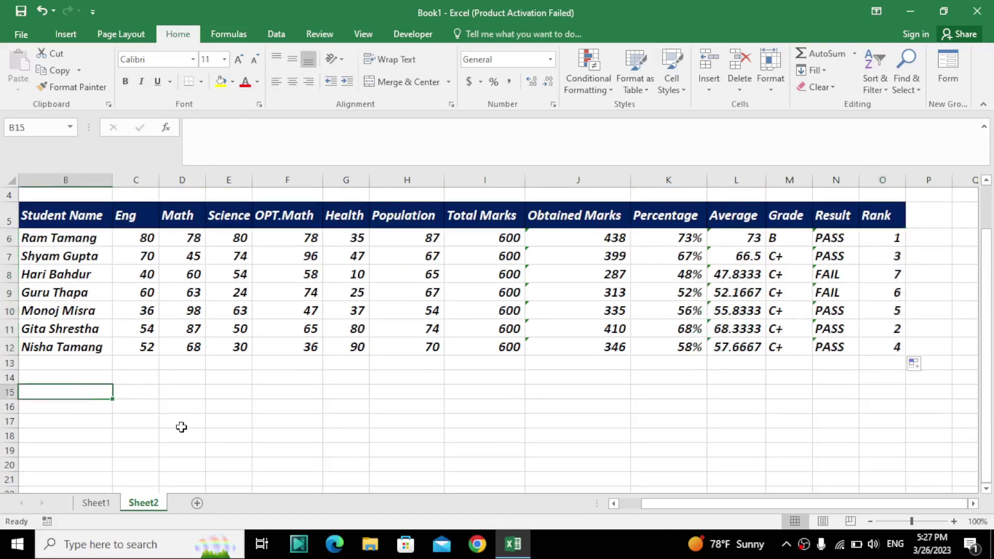
{"action": "left_click_drag", "start_coordinate": [97, 393], "coordinate": [194, 407]}
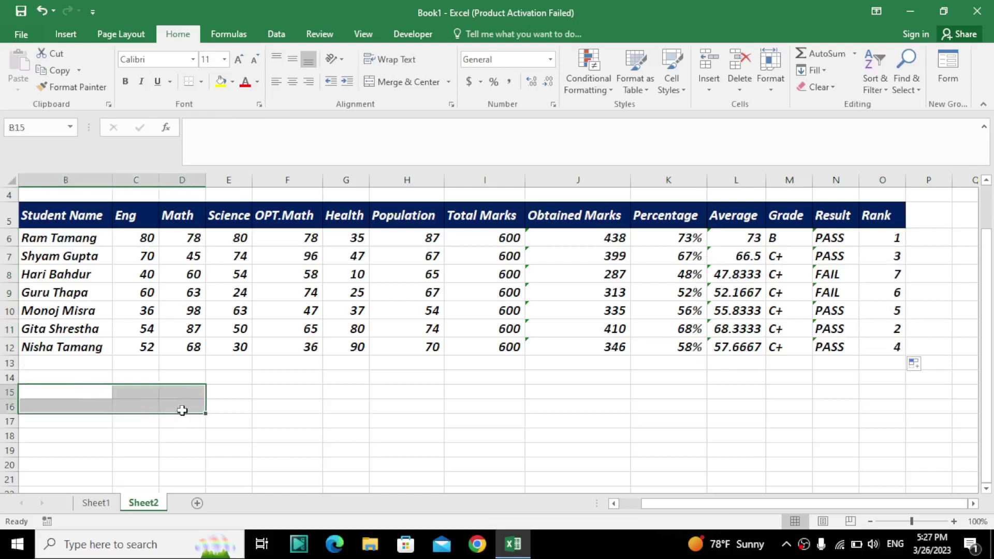
{"action": "left_click", "coordinate": [409, 82]}
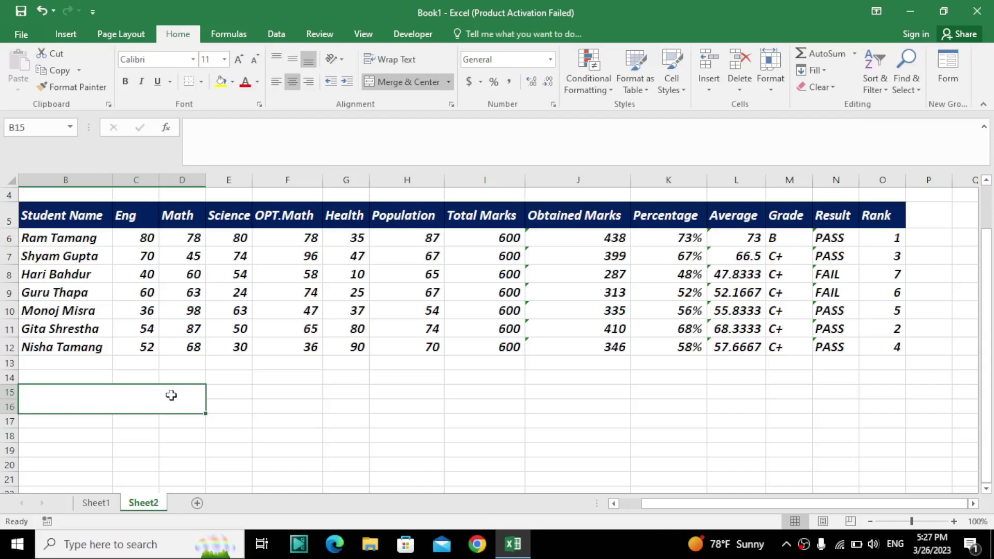
{"action": "type", "text": "OBTAINED "}
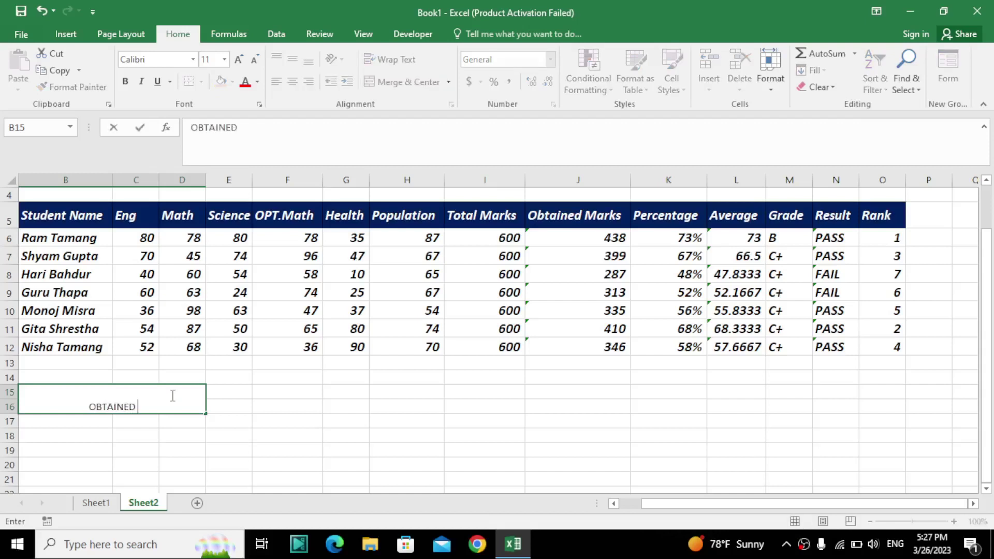
{"action": "type", "text": "MARKS="}
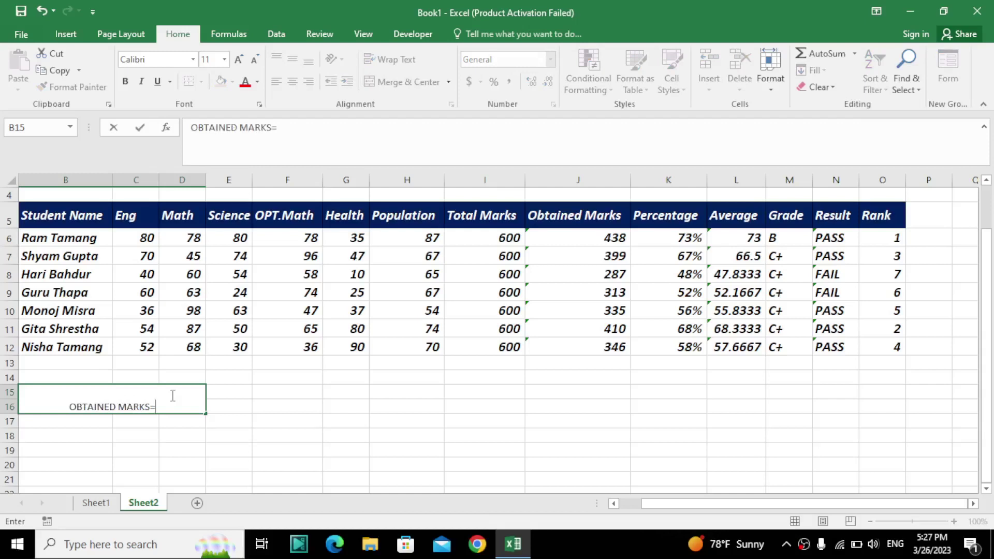
{"action": "type", "text": "S"}
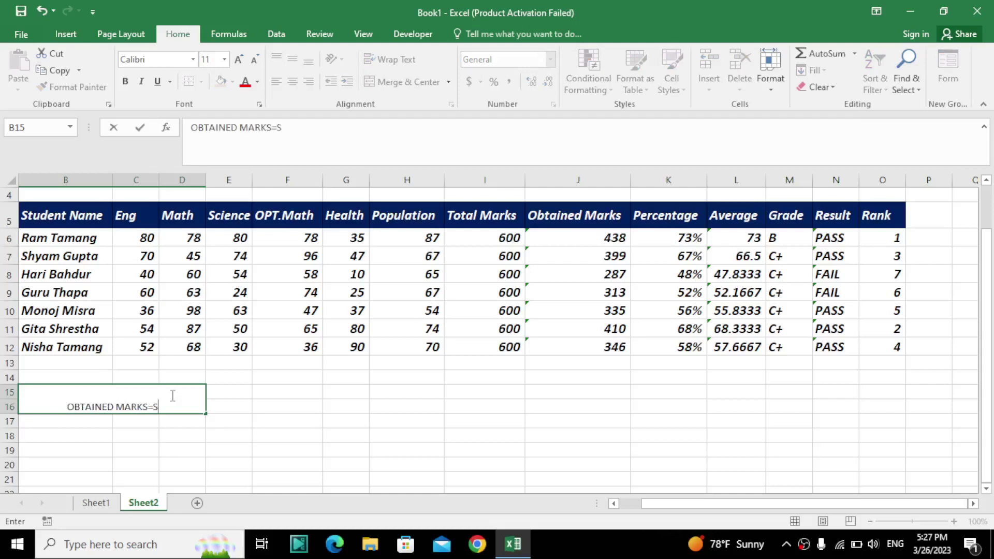
{"action": "type", "text": "UM(S"}
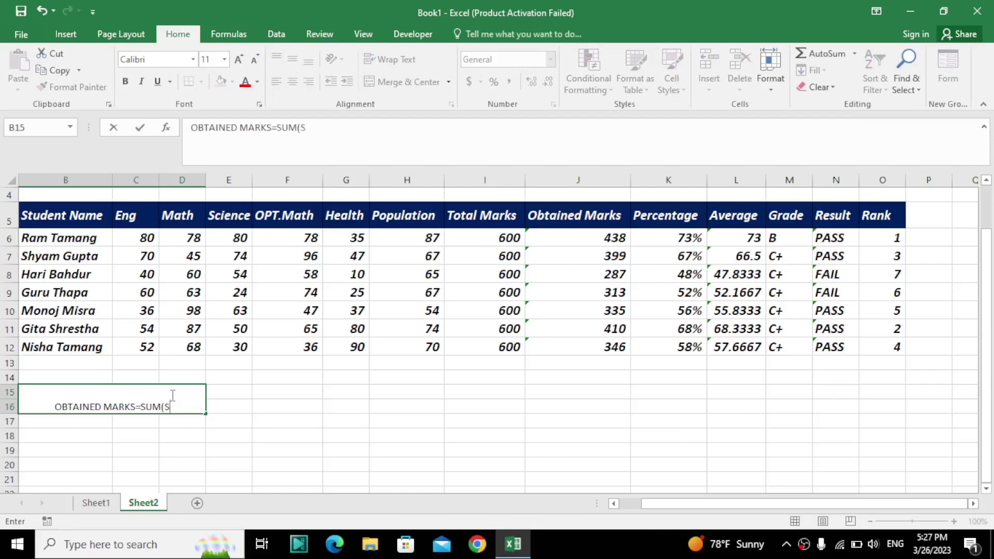
{"action": "type", "text": "ELCT "}
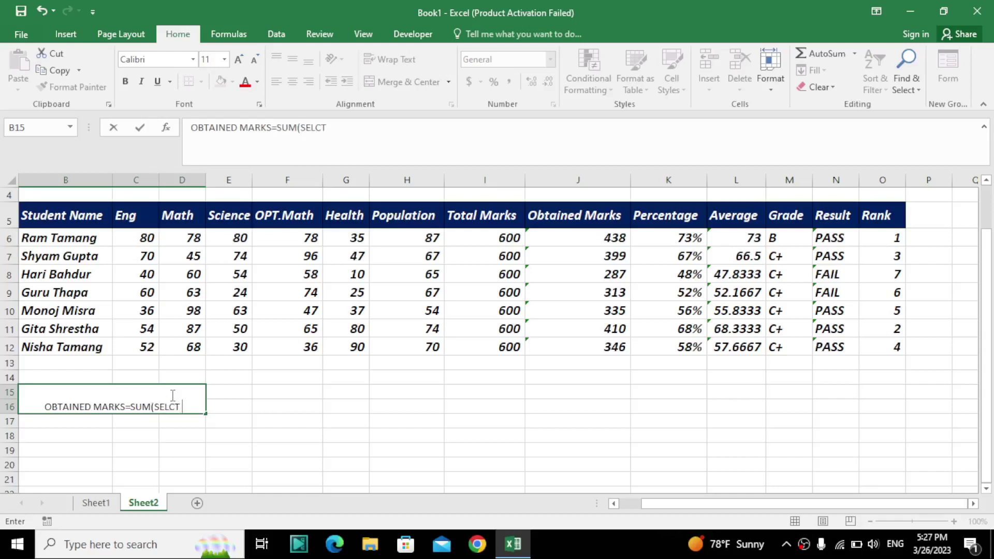
{"action": "type", "text": "SUBJECT"}
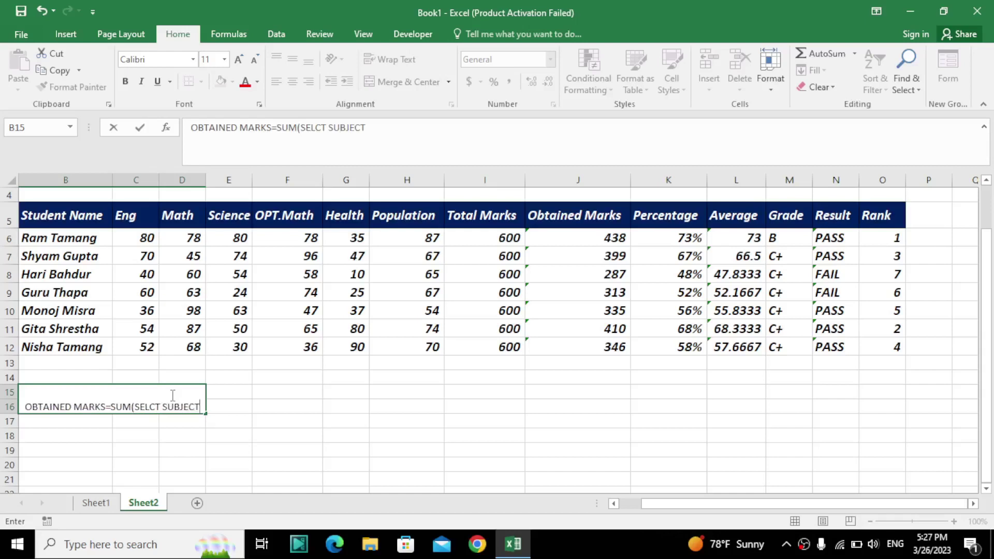
{"action": "type", "text": ")"}
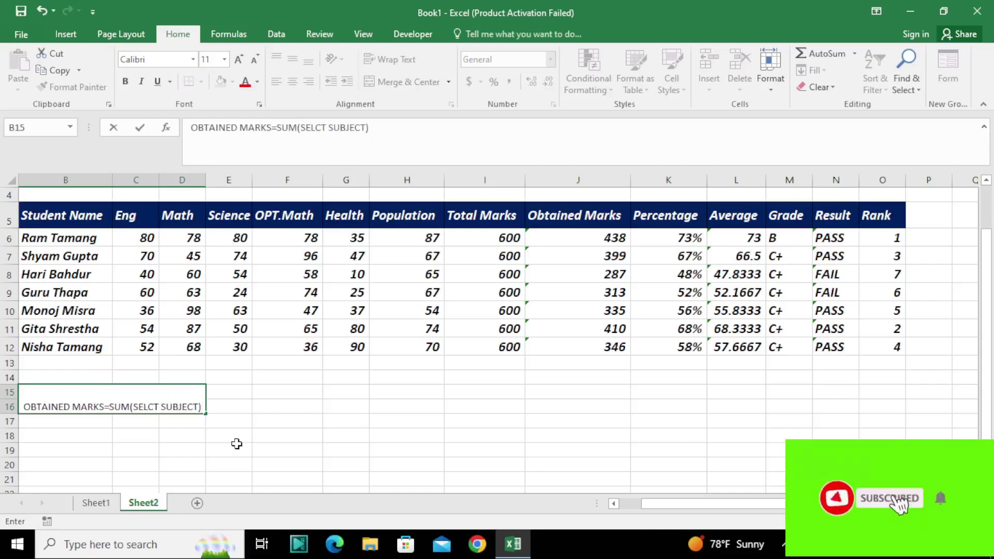
{"action": "left_click", "coordinate": [237, 446]}
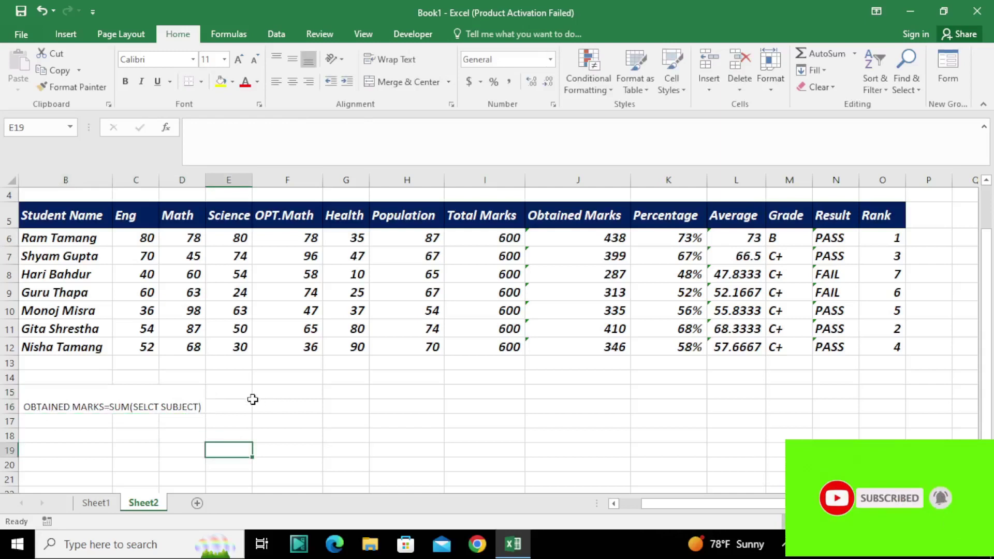
Merge F15:G16 and enter the note 'PER=OBTAINED MARKS*100/TOTAL MARKS'
{"action": "mouse_move", "coordinate": [266, 395]}
{"action": "left_mouse_down"}
{"action": "mouse_move", "coordinate": [361, 414]}
{"action": "mouse_move", "coordinate": [351, 407]}
{"action": "left_mouse_up"}
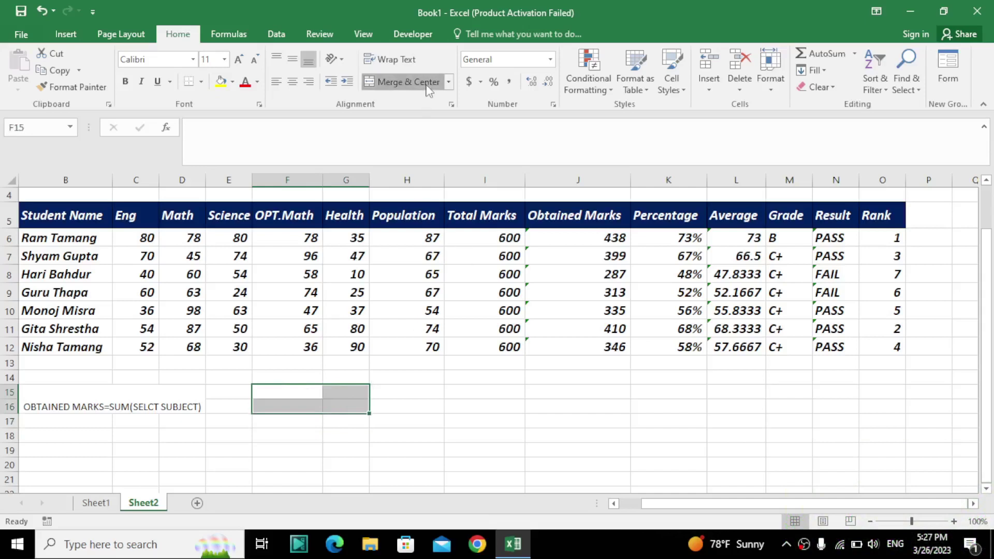
{"action": "left_click", "coordinate": [404, 82]}
{"action": "type", "text": "PER"}
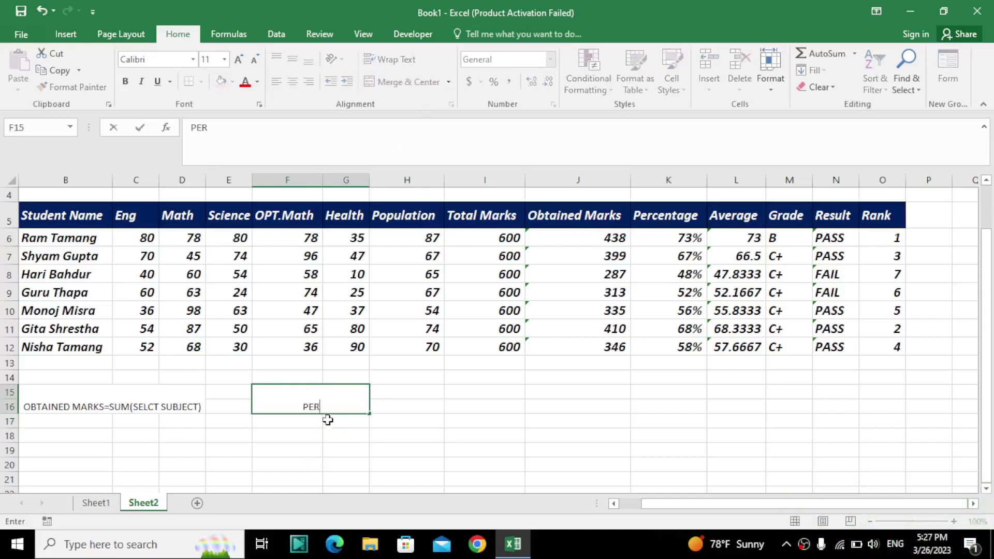
{"action": "type", "text": "="}
{"action": "type", "text": "O"}
{"action": "type", "text": "BTAK"}
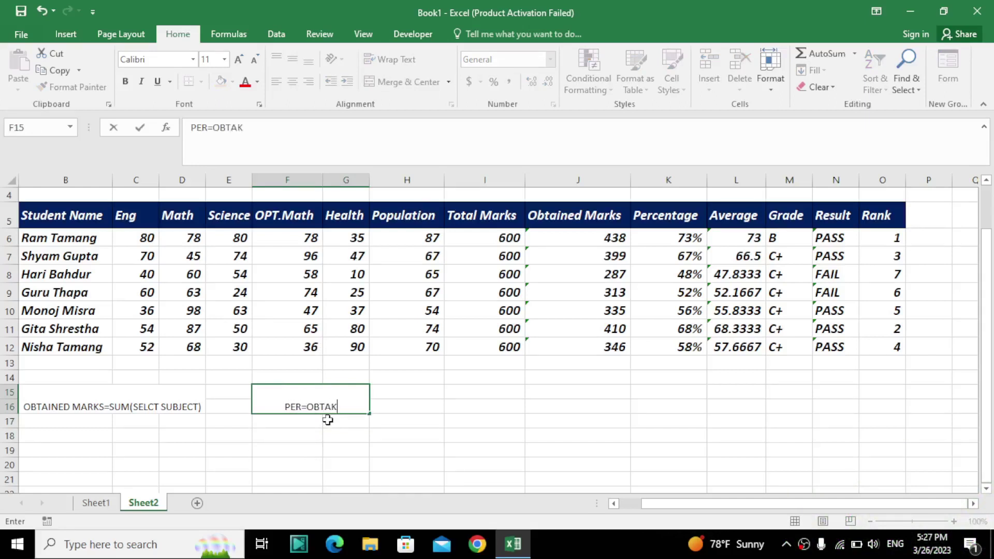
{"action": "key", "text": "BackSpace"}
{"action": "type", "text": "INED"}
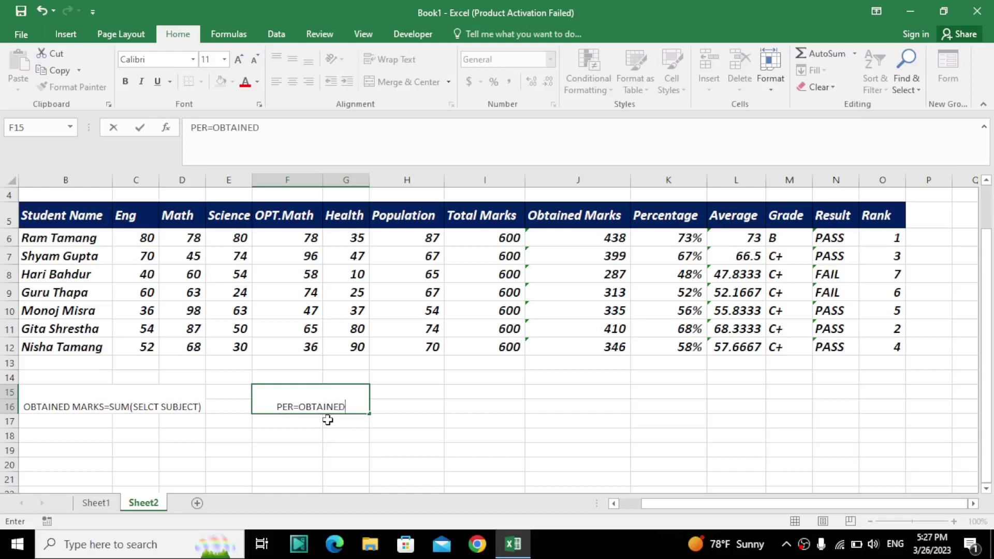
{"action": "type", "text": " MARKS"}
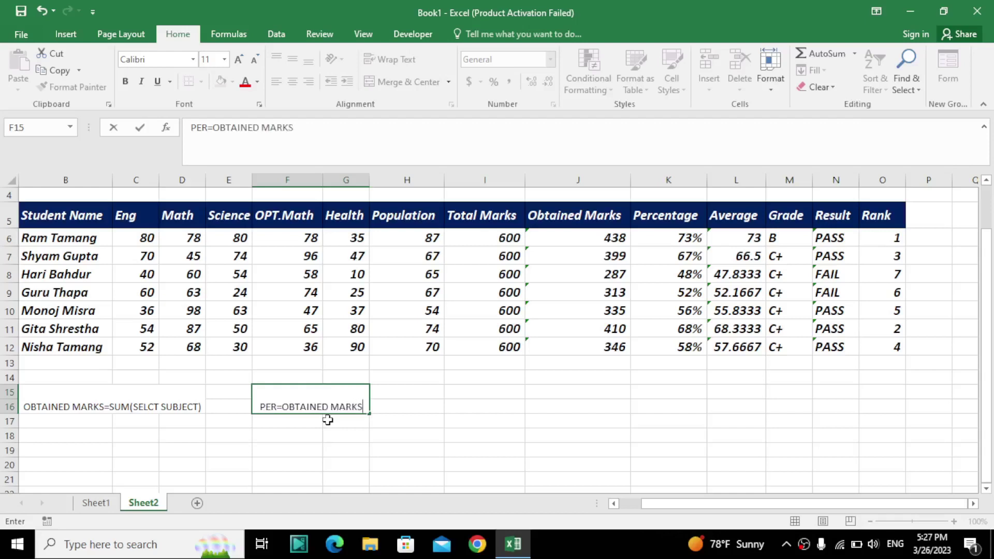
{"action": "type", "text": "/"}
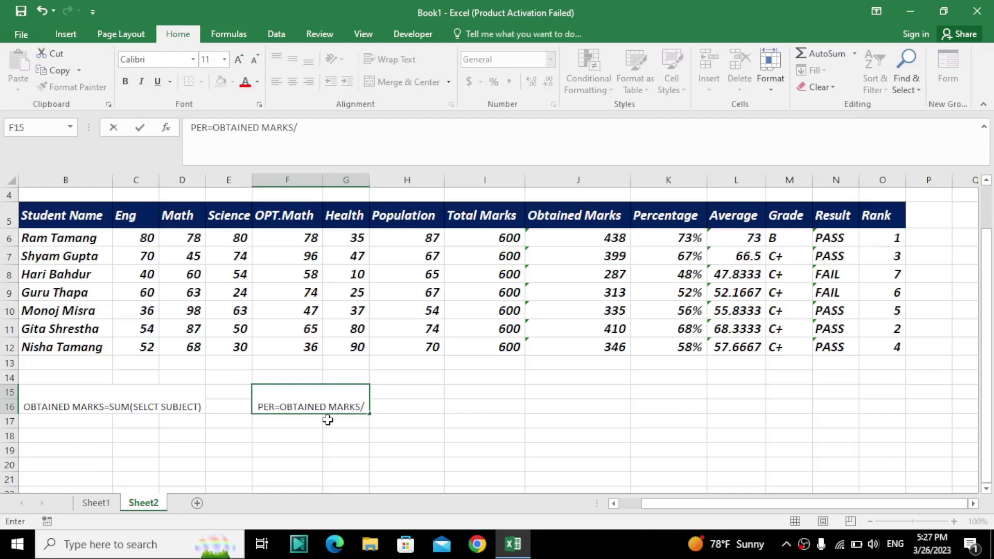
{"action": "key", "text": "BackSpace"}
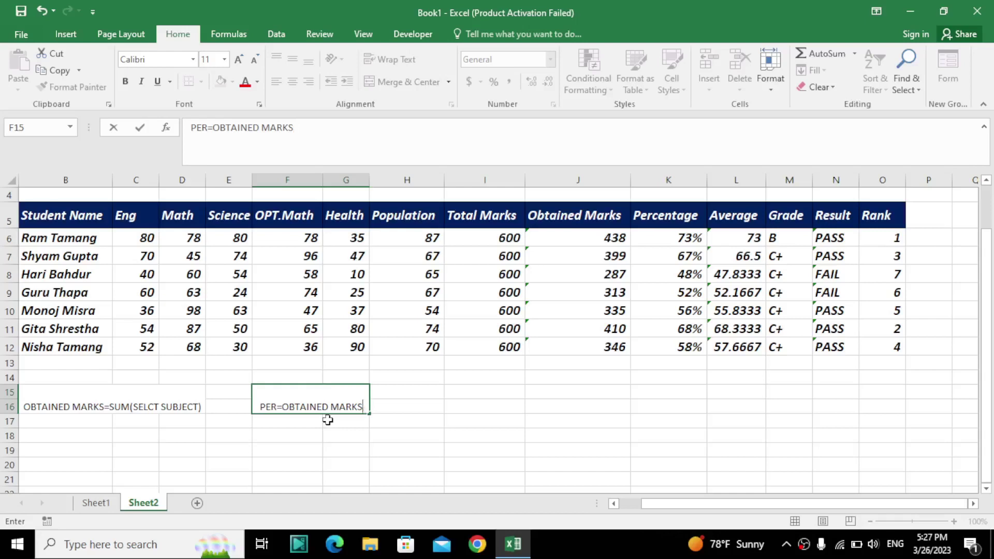
{"action": "type", "text": "*"}
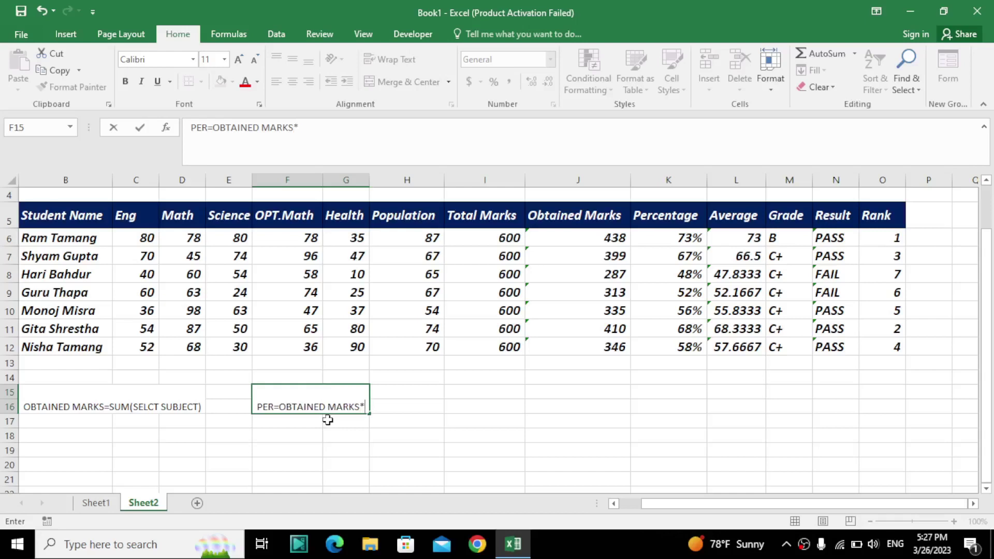
{"action": "type", "text": "100/"}
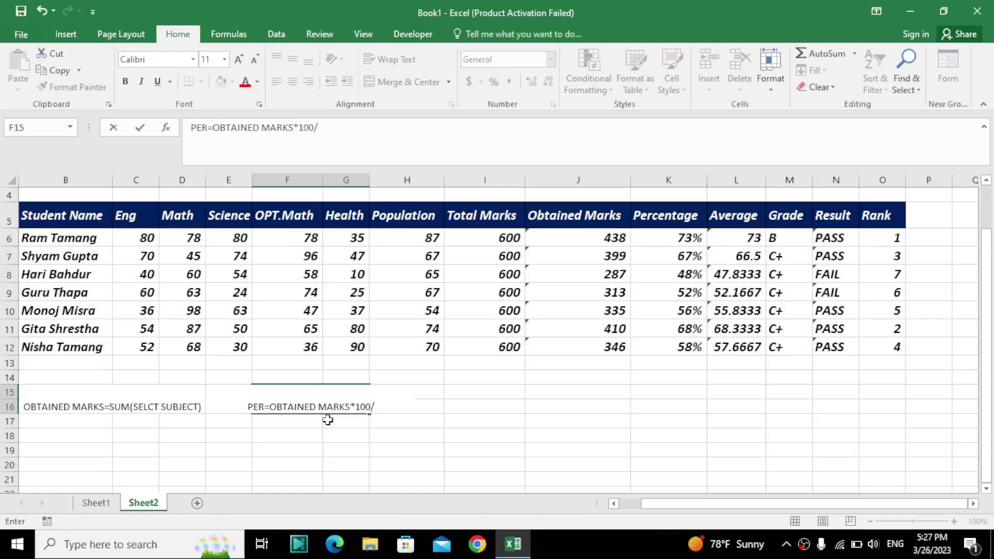
{"action": "type", "text": "TOTAL "}
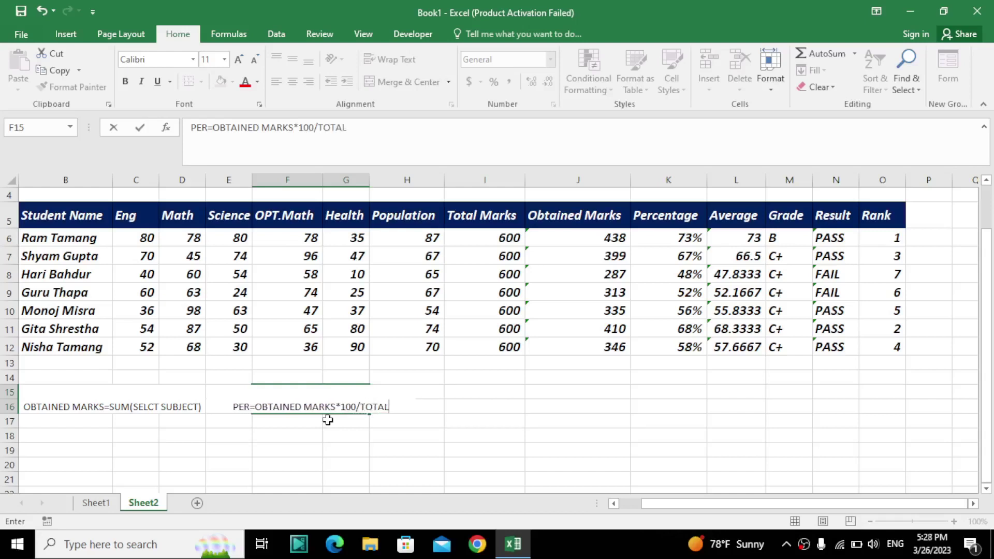
{"action": "type", "text": "MARKS"}
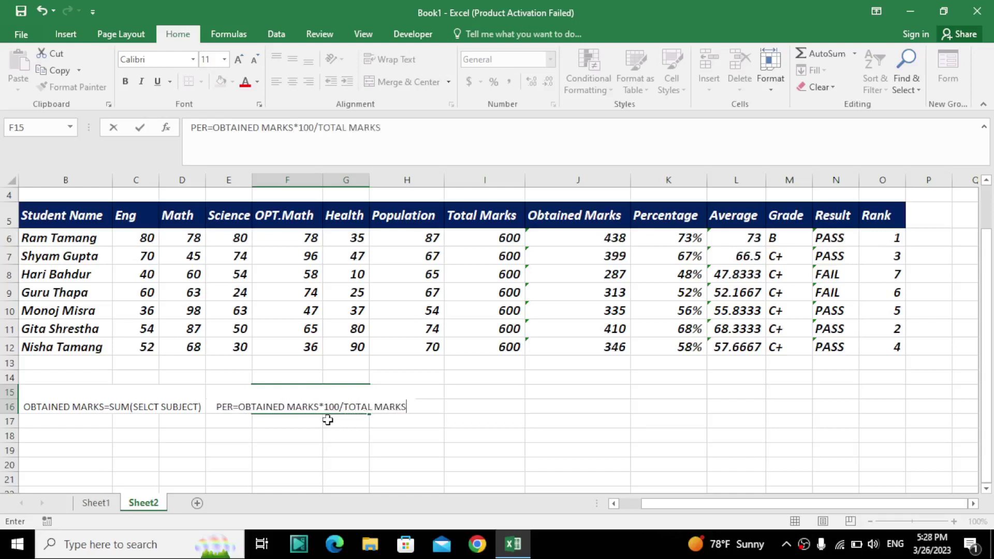
{"action": "left_click", "coordinate": [375, 420]}
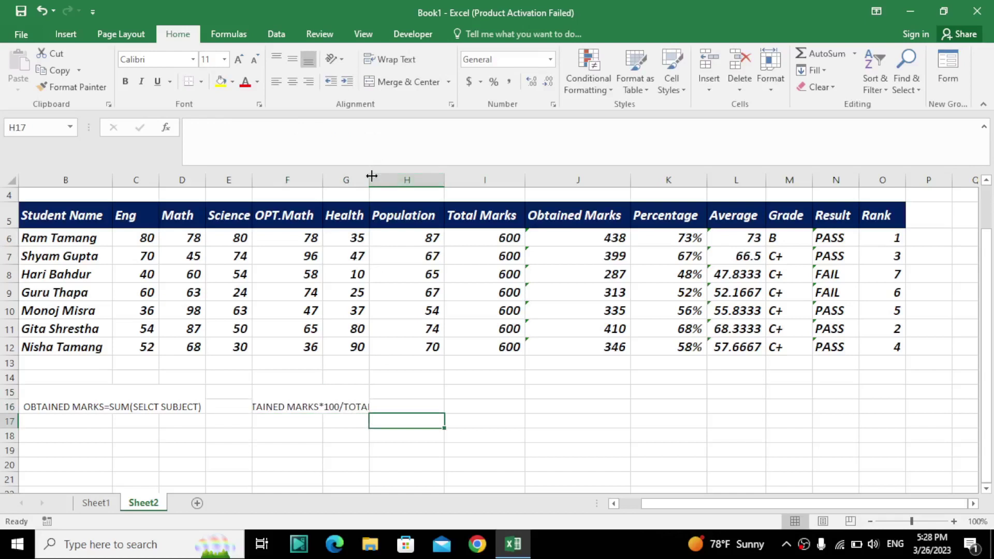
Wrap both formula notes onto two lines, widening column G and narrowing column D
{"action": "left_click_drag", "start_coordinate": [372, 176], "coordinate": [375, 176]}
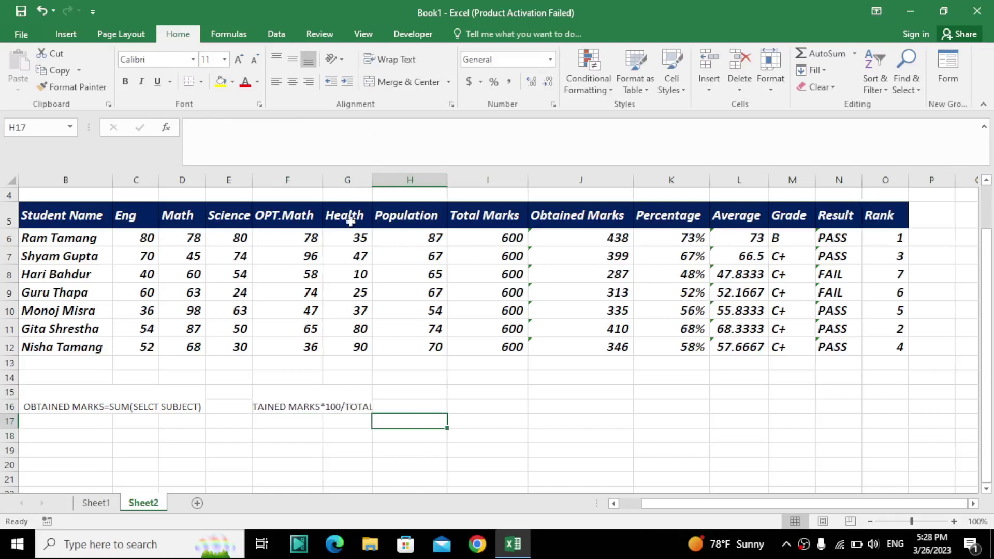
{"action": "left_click", "coordinate": [338, 401]}
{"action": "left_click", "coordinate": [389, 59]}
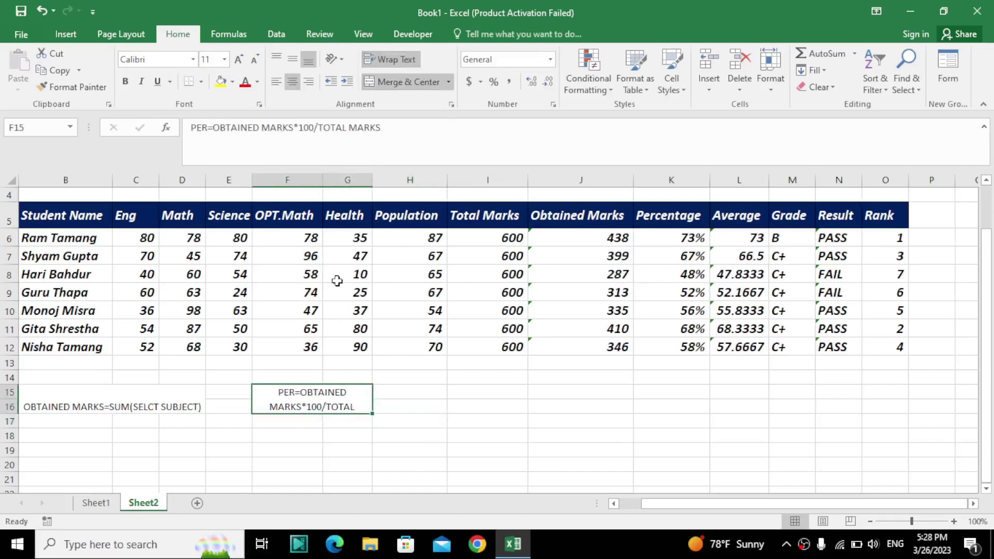
{"action": "left_click", "coordinate": [189, 399]}
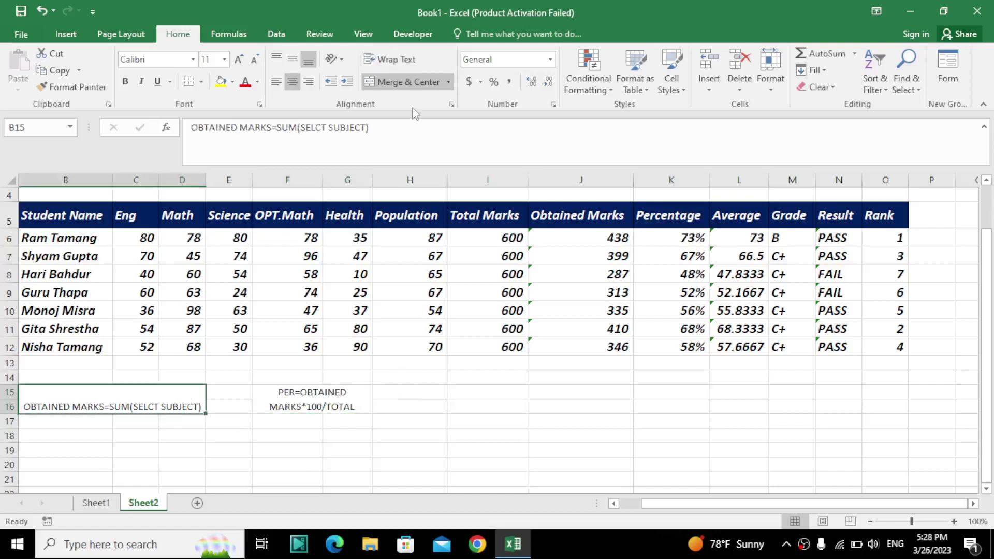
{"action": "left_click", "coordinate": [409, 65]}
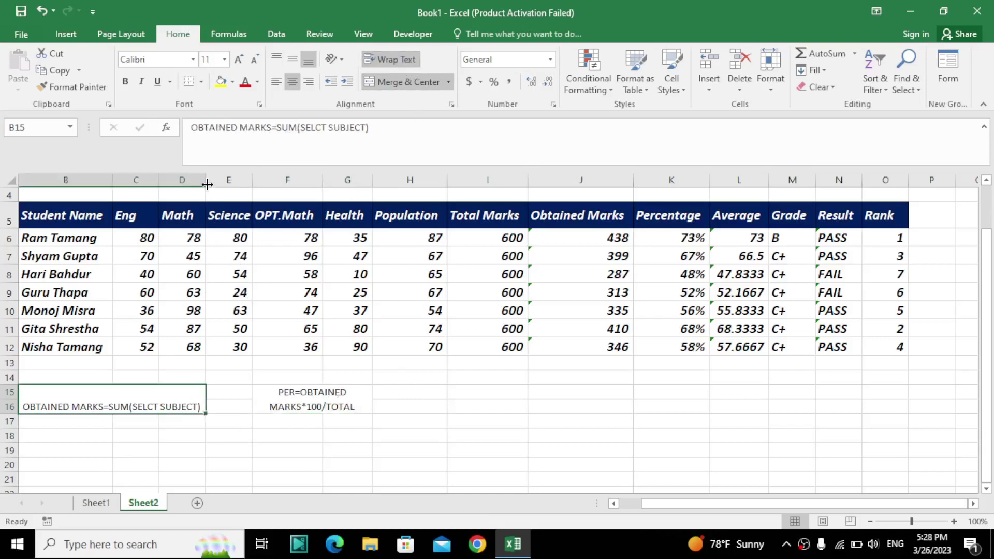
{"action": "left_click_drag", "start_coordinate": [206, 185], "coordinate": [164, 185]}
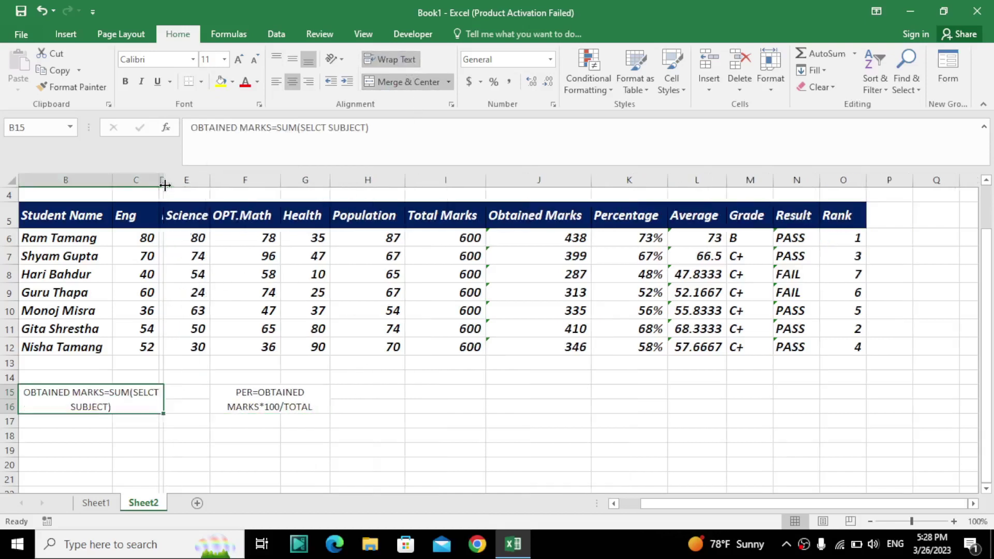
{"action": "left_click", "coordinate": [356, 392]}
{"action": "left_click_drag", "start_coordinate": [356, 391], "coordinate": [428, 405]}
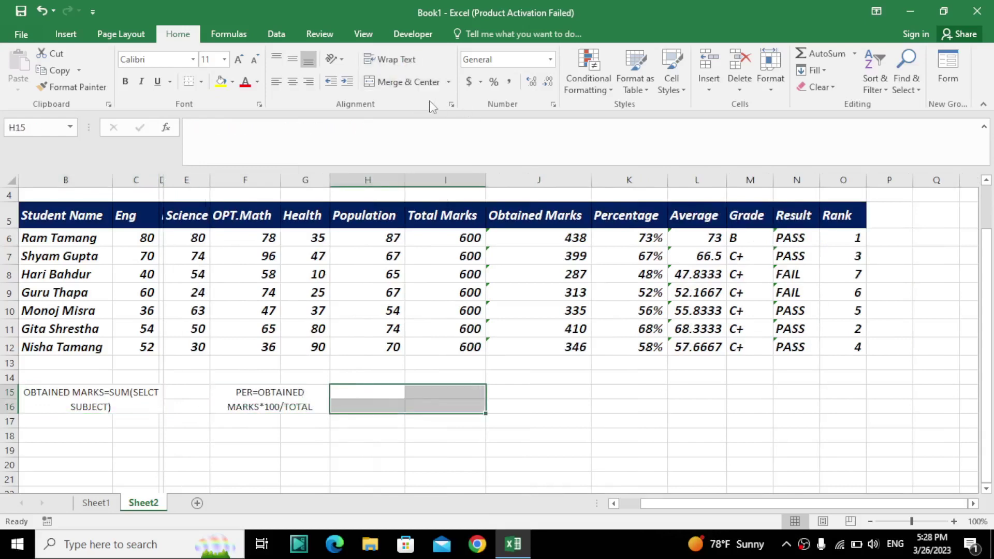
Merge H15:I16 and enter the note 'AVERAGE=SUBJECT MARKS SELECT)'
{"action": "left_click", "coordinate": [412, 85]}
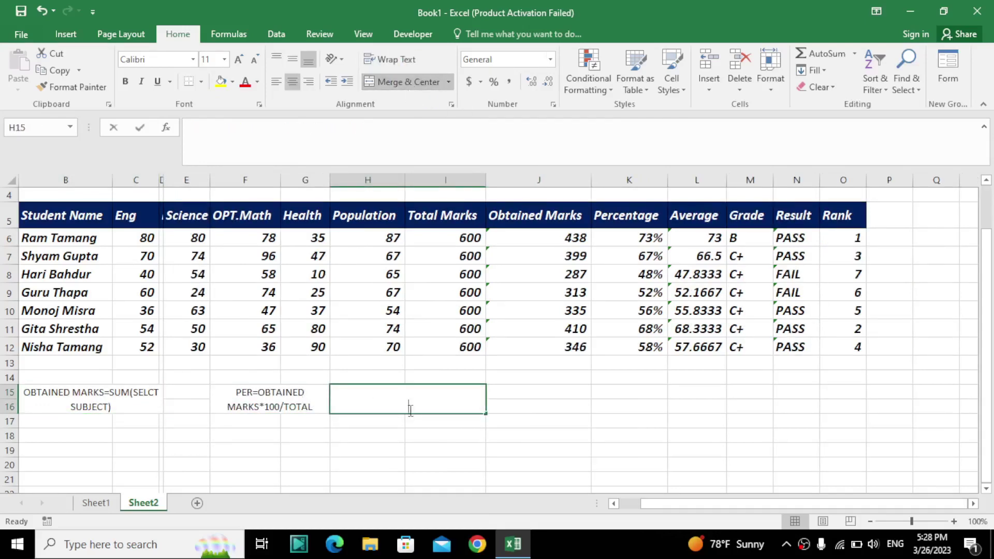
{"action": "type", "text": "=AVERA"}
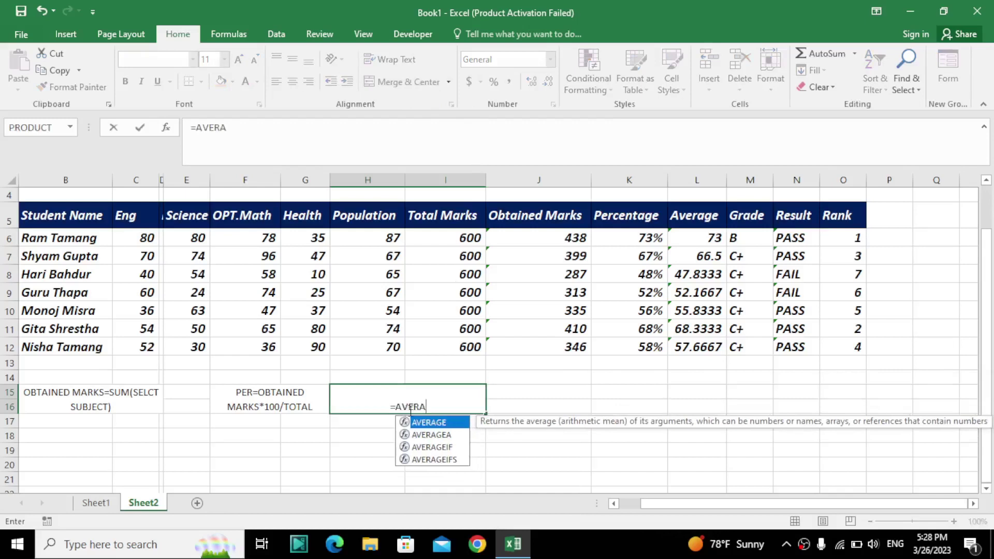
{"action": "type", "text": "GE("}
{"action": "key", "text": "BackSpace"}
{"action": "key", "text": "BackSpace"}
{"action": "key", "text": "BackSpace"}
{"action": "key", "text": "BackSpace"}
{"action": "key", "text": "BackSpace"}
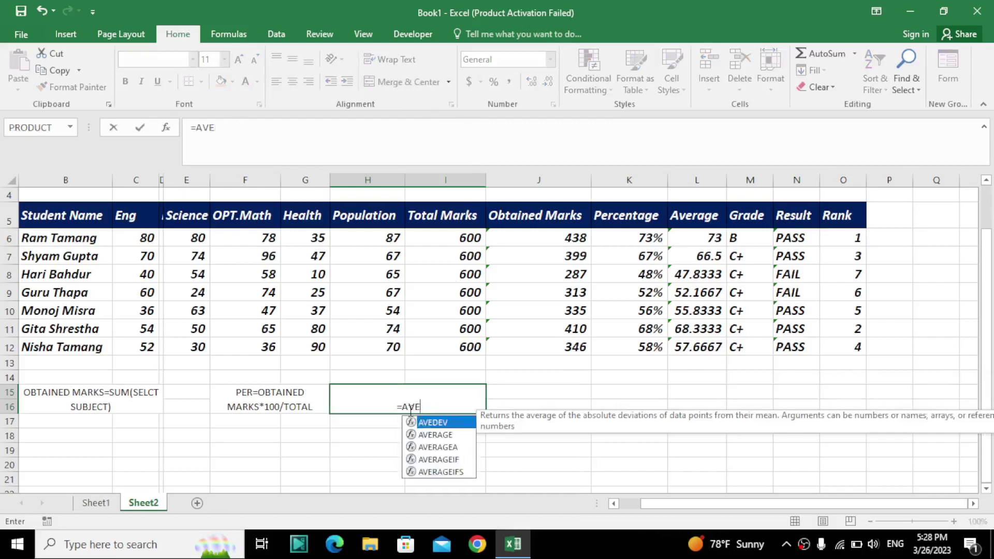
{"action": "key", "text": "BackSpace"}
{"action": "key", "text": "BackSpace"}
{"action": "key", "text": "BackSpace"}
{"action": "type", "text": "AVERA"}
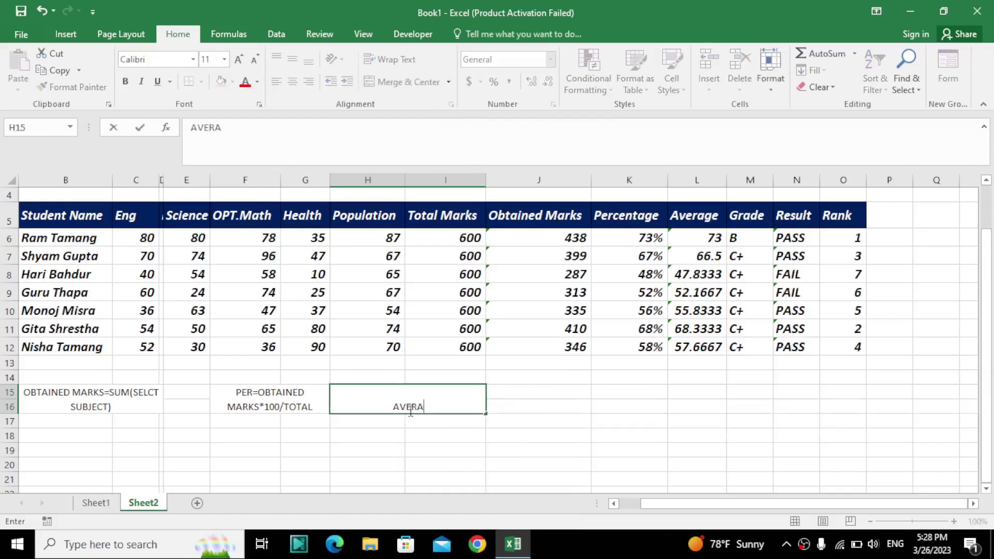
{"action": "type", "text": "GE="}
{"action": "type", "text": "A"}
{"action": "type", "text": "VER"}
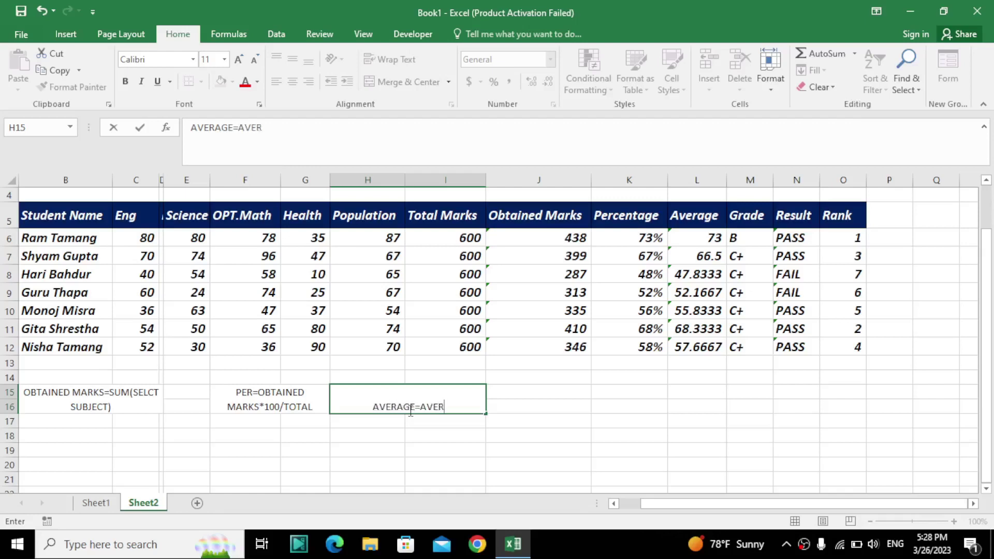
{"action": "key", "text": "BackSpace"}
{"action": "key", "text": "BackSpace"}
{"action": "key", "text": "BackSpace"}
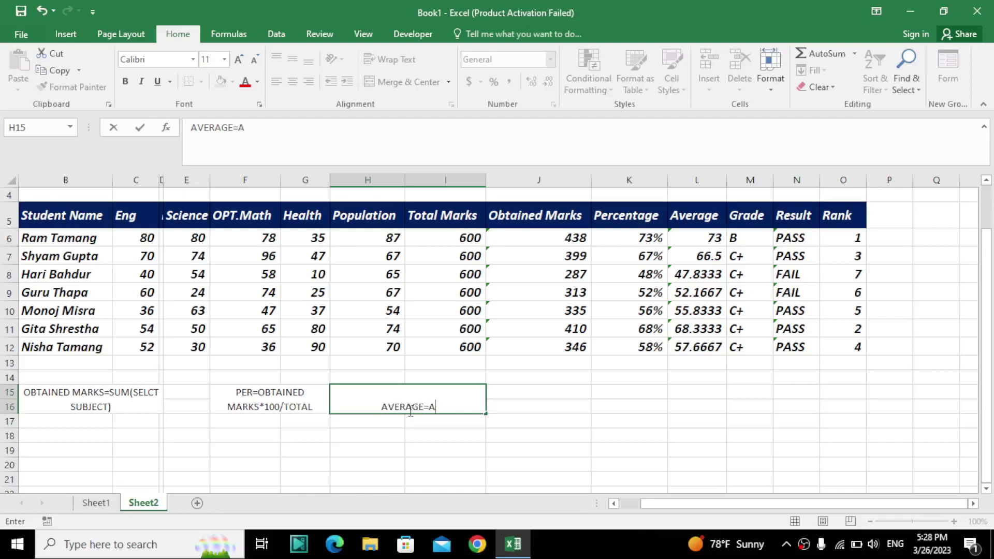
{"action": "key", "text": "BackSpace"}
{"action": "type", "text": "SUN"}
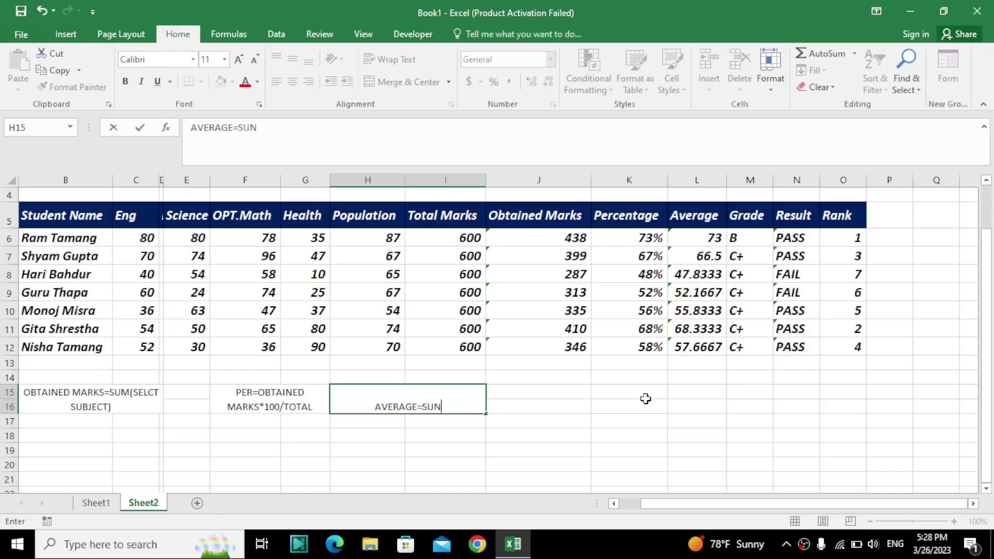
{"action": "key", "text": "BackSpace"}
{"action": "type", "text": "BJECT "}
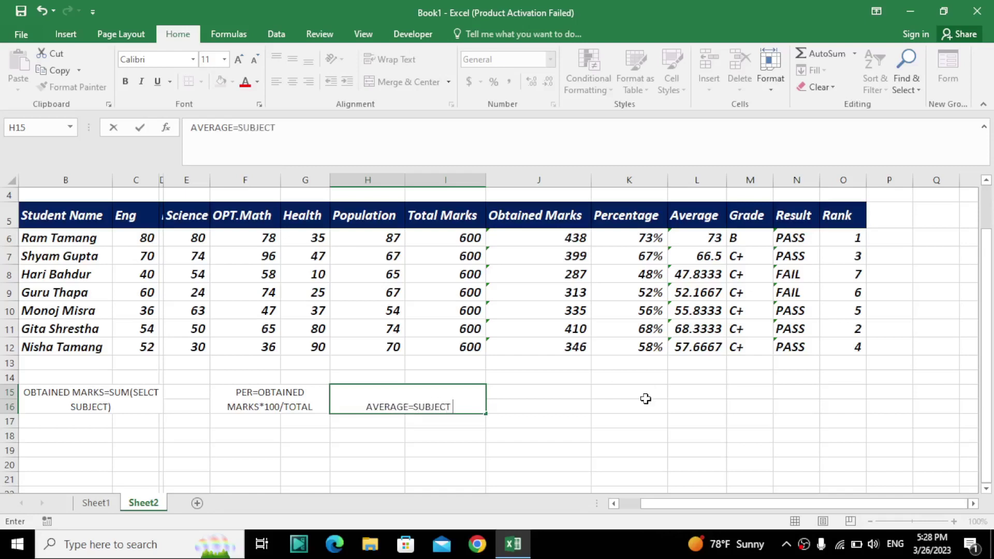
{"action": "type", "text": "MARKS S"}
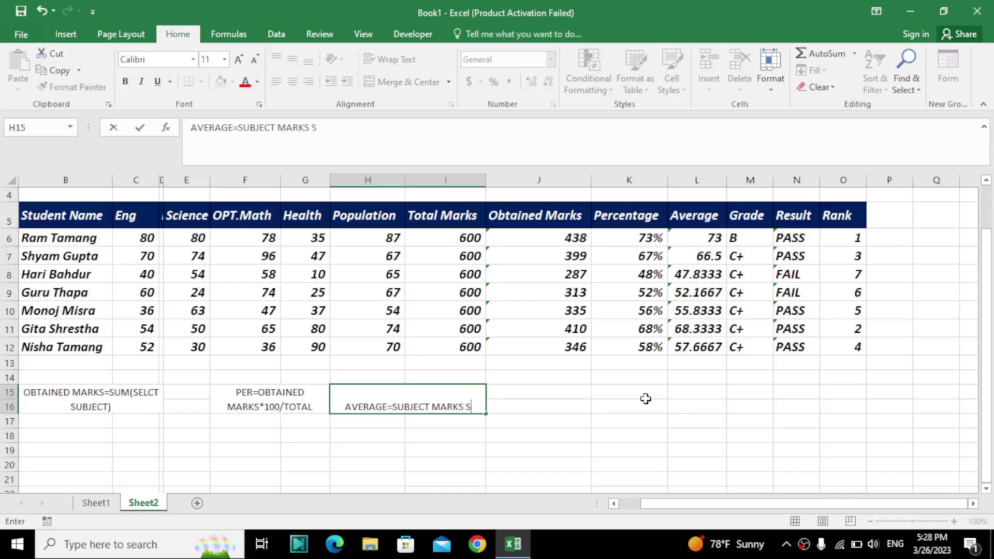
{"action": "type", "text": "ELECT"}
{"action": "type", "text": ")"}
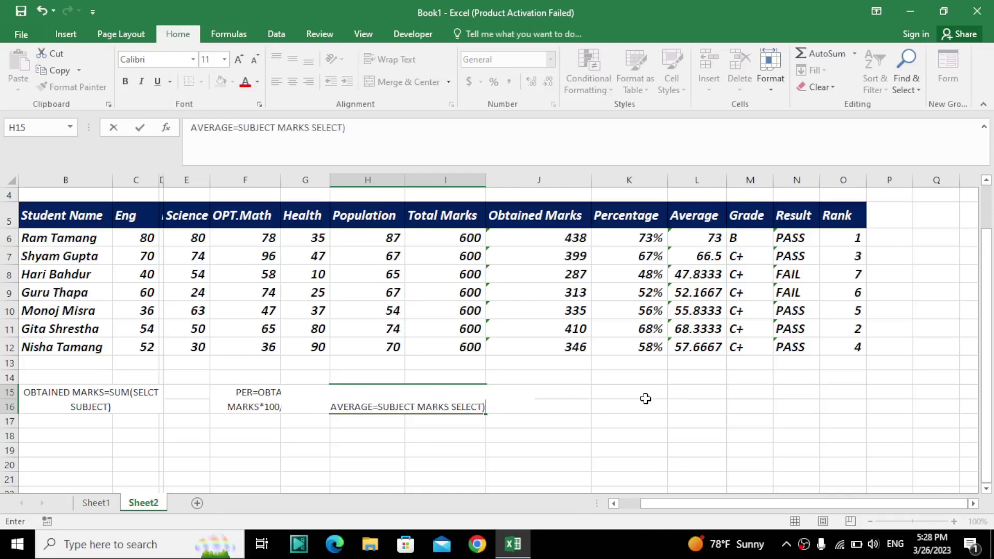
{"action": "left_click", "coordinate": [597, 462]}
Narrow column I, wrap the average note onto two lines, and select J15:K16
{"action": "left_click", "coordinate": [463, 391]}
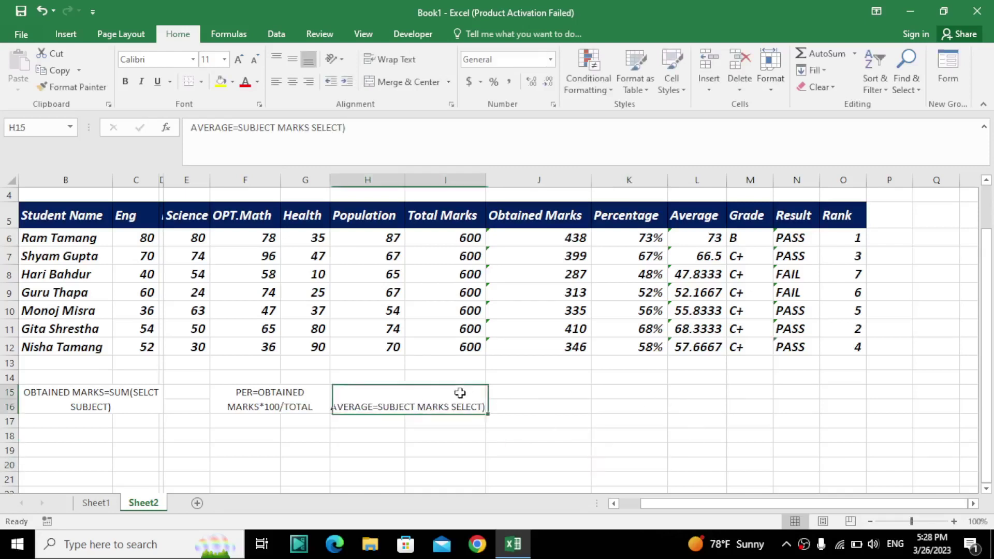
{"action": "left_click_drag", "start_coordinate": [487, 180], "coordinate": [458, 180]}
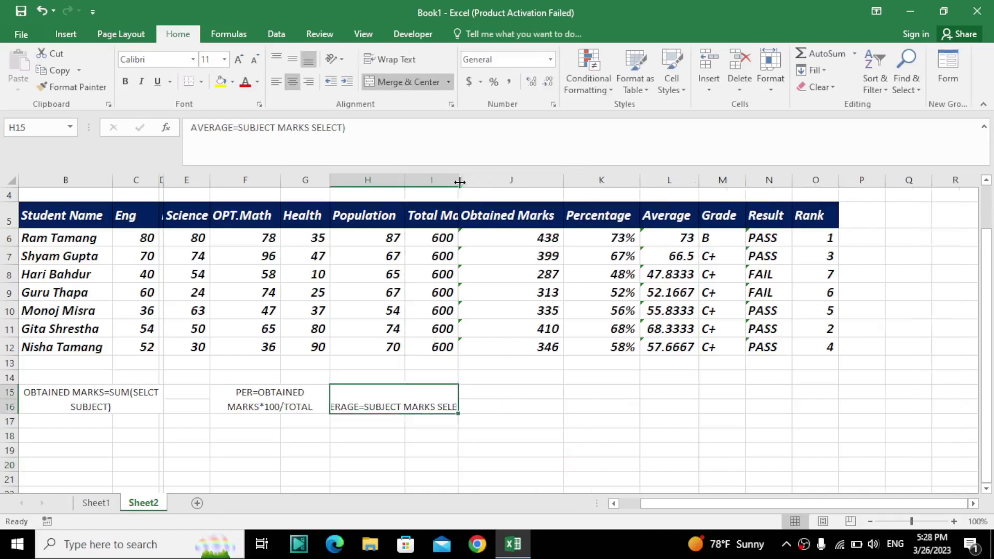
{"action": "left_click", "coordinate": [406, 61]}
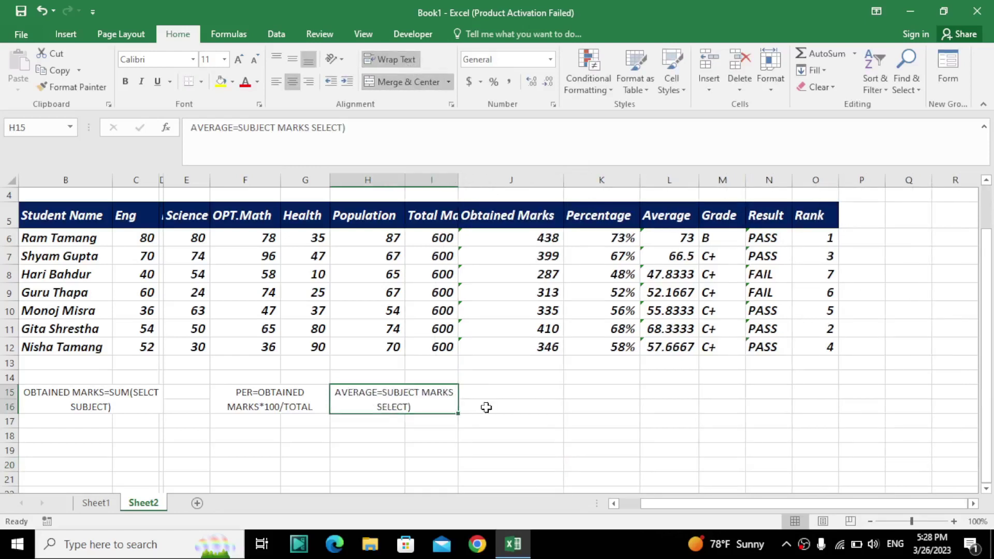
{"action": "left_click", "coordinate": [513, 393]}
{"action": "left_click_drag", "start_coordinate": [513, 393], "coordinate": [565, 407]}
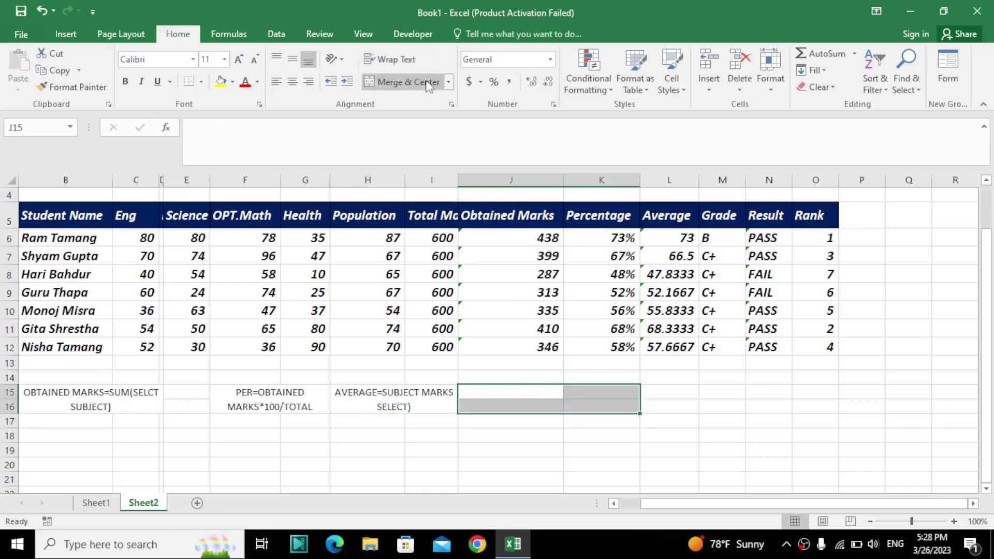
Merge J15:K16 and enter the note 'RESULT=IF(MIN(SUBJECT MARKS SELECT)>=30,"PASS","FAIL")'
{"action": "left_click", "coordinate": [409, 81]}
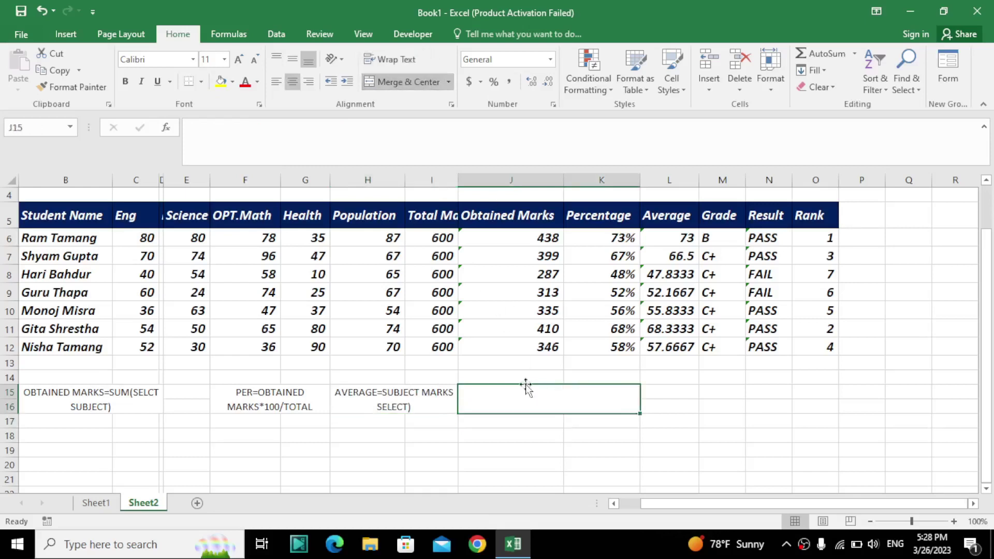
{"action": "left_click", "coordinate": [717, 244]}
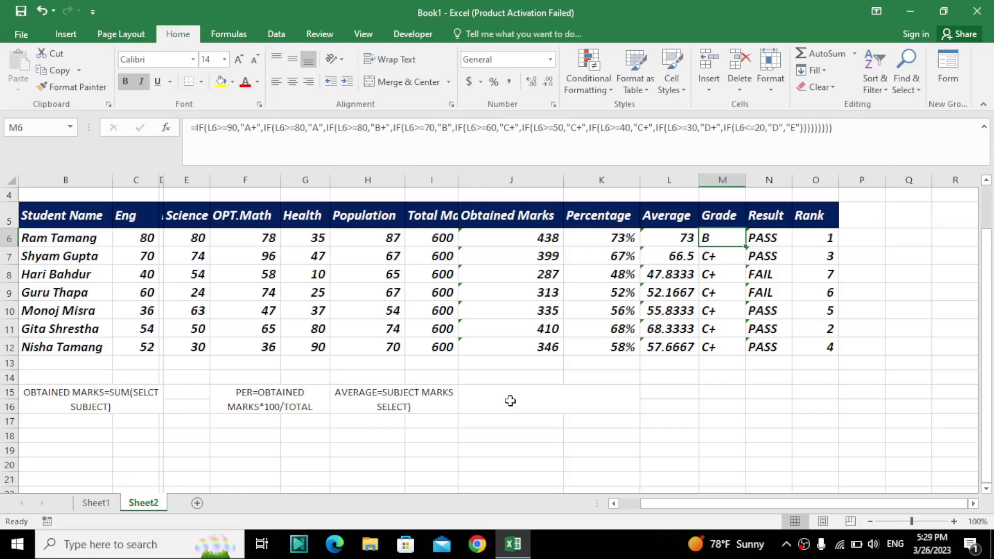
{"action": "left_click", "coordinate": [510, 402]}
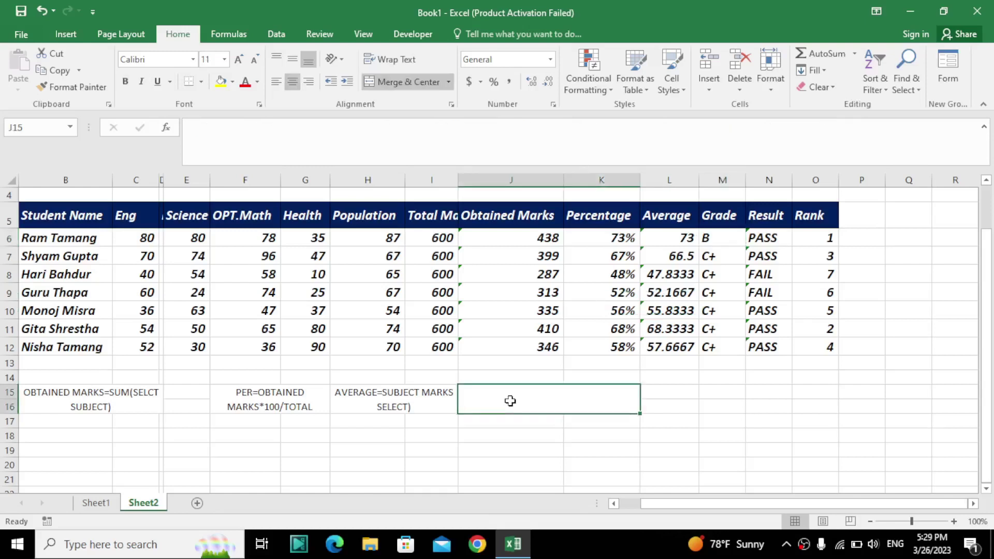
{"action": "type", "text": "=re"}
{"action": "key", "text": "BackSpace"}
{"action": "key", "text": "BackSpace"}
{"action": "key", "text": "BackSpace"}
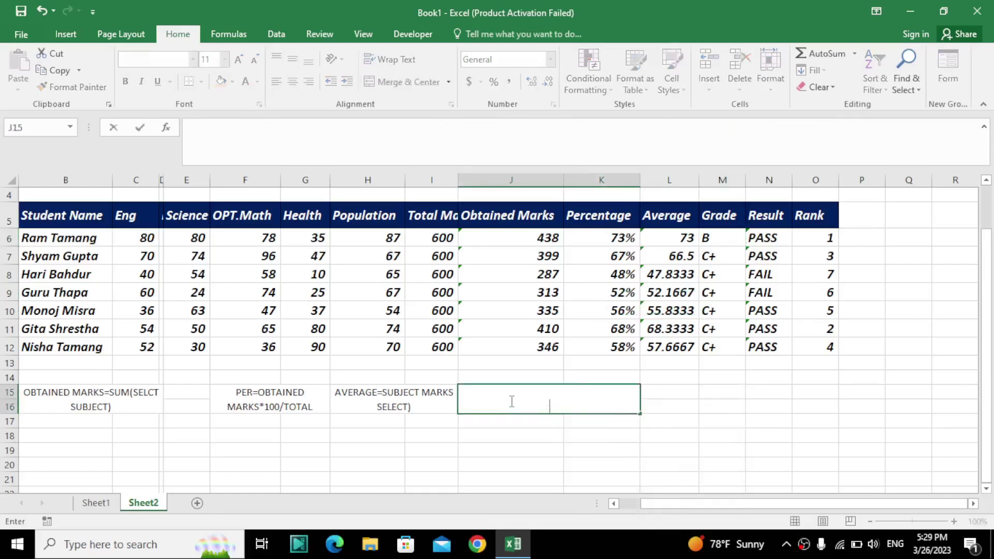
{"action": "type", "text": "RESULT"}
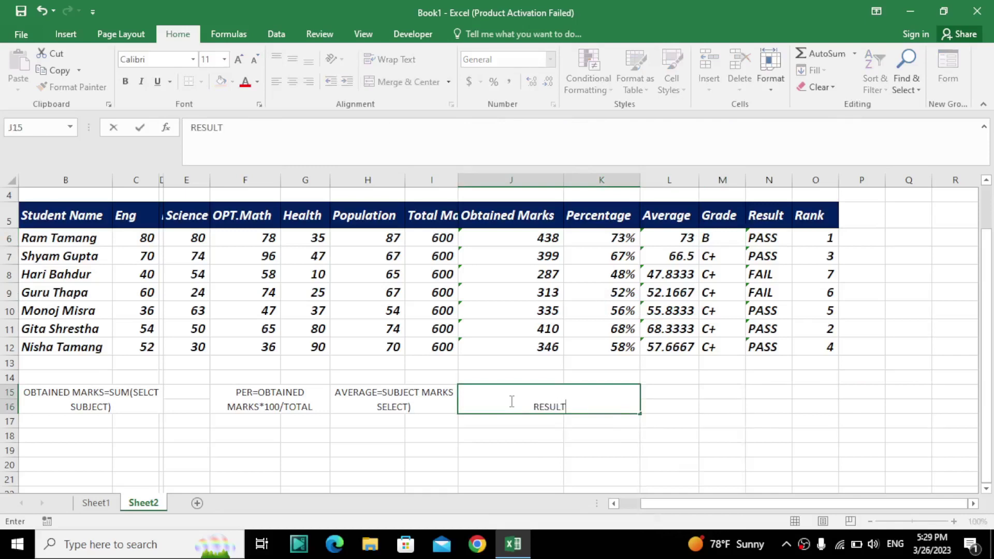
{"action": "type", "text": "=IF"}
{"action": "type", "text": "(MIN"}
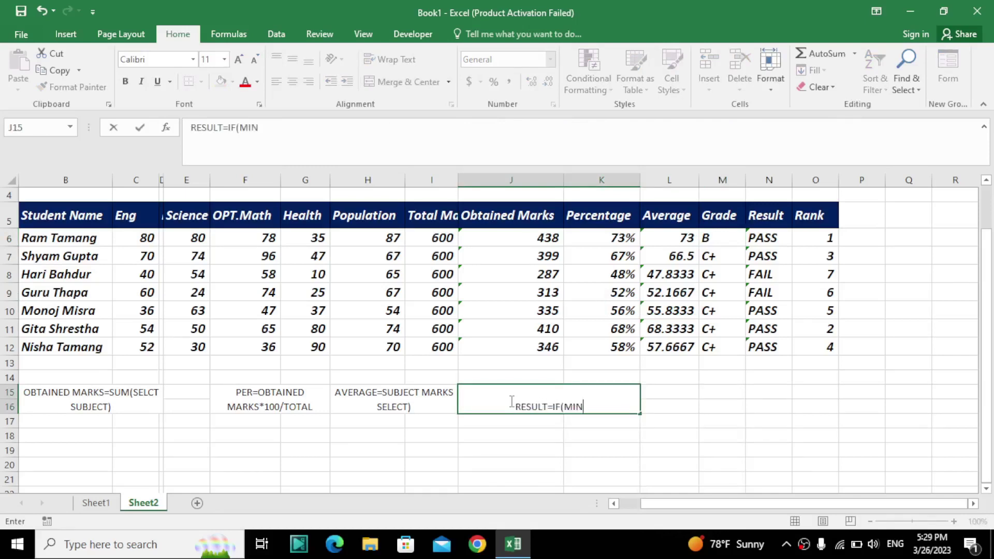
{"action": "type", "text": "(S"}
{"action": "type", "text": "UBJECT M"}
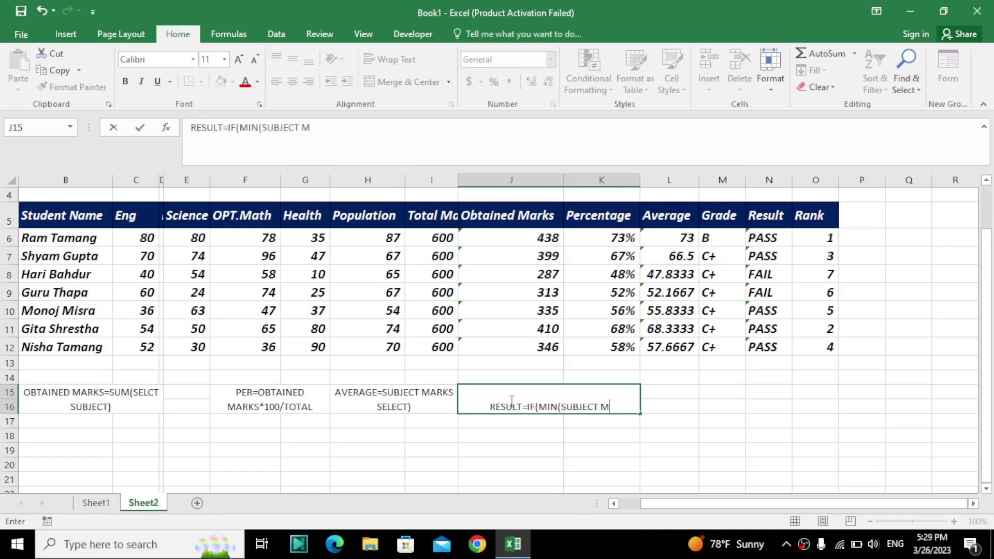
{"action": "type", "text": "ARKS SLEC"}
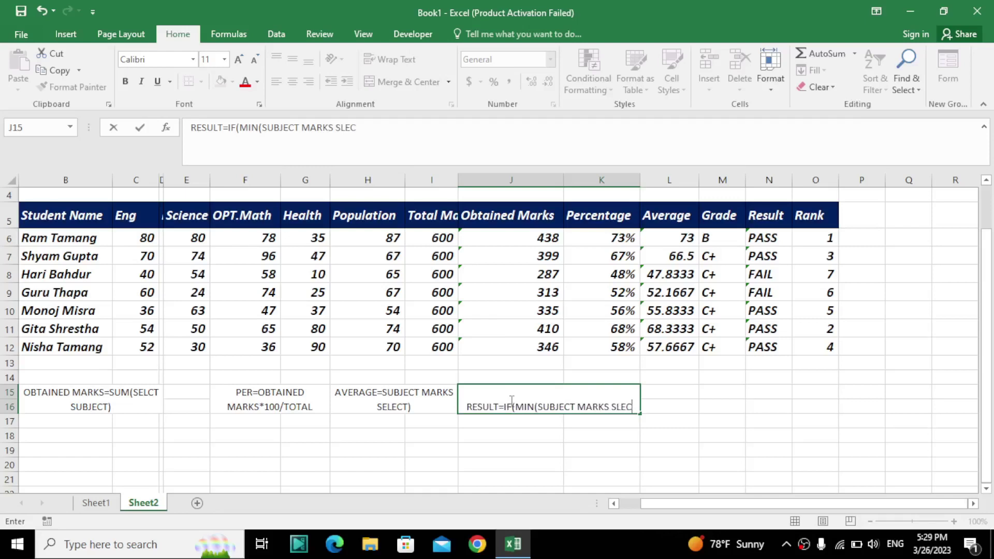
{"action": "key", "text": "BackSpace"}
{"action": "key", "text": "BackSpace"}
{"action": "key", "text": "BackSpace"}
{"action": "type", "text": "ELE"}
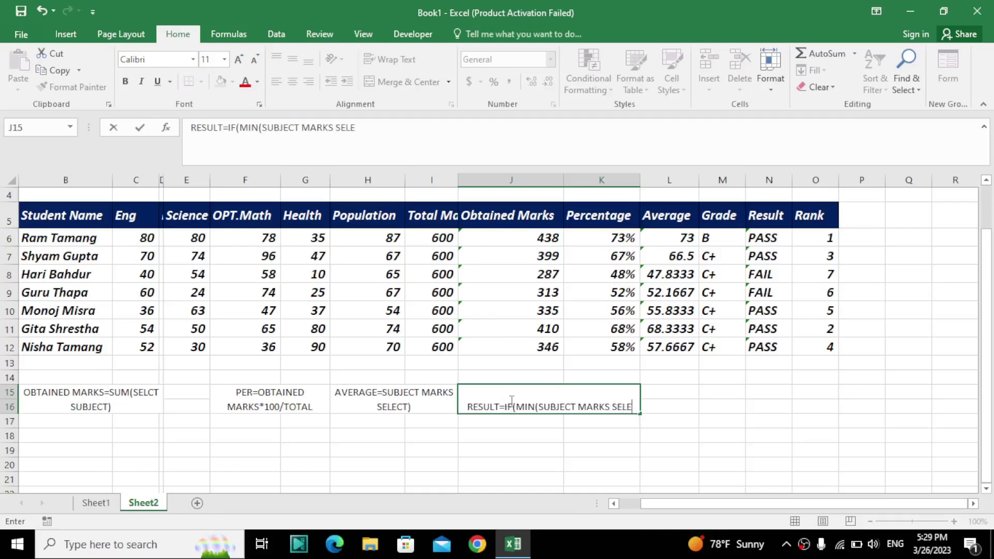
{"action": "type", "text": "CT)"}
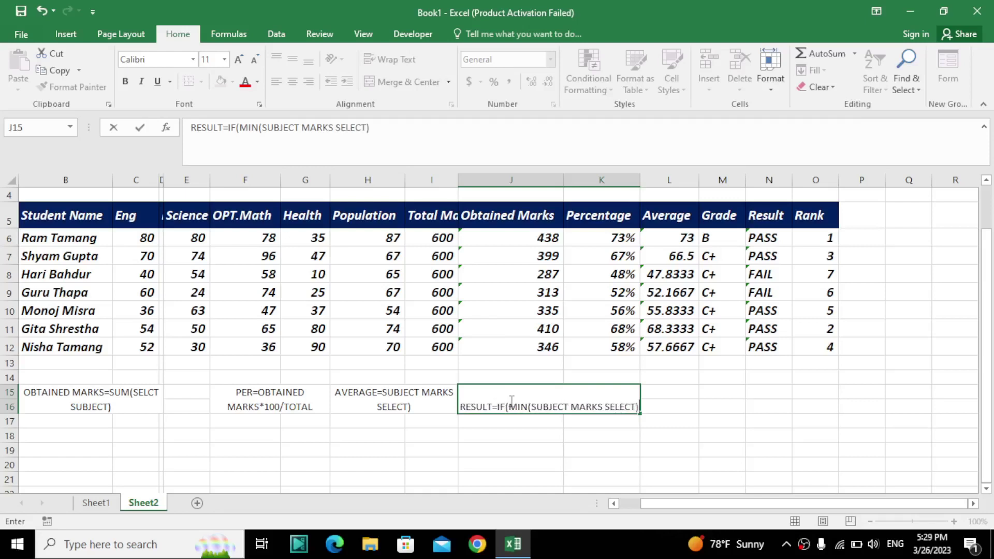
{"action": "type", "text": ">="}
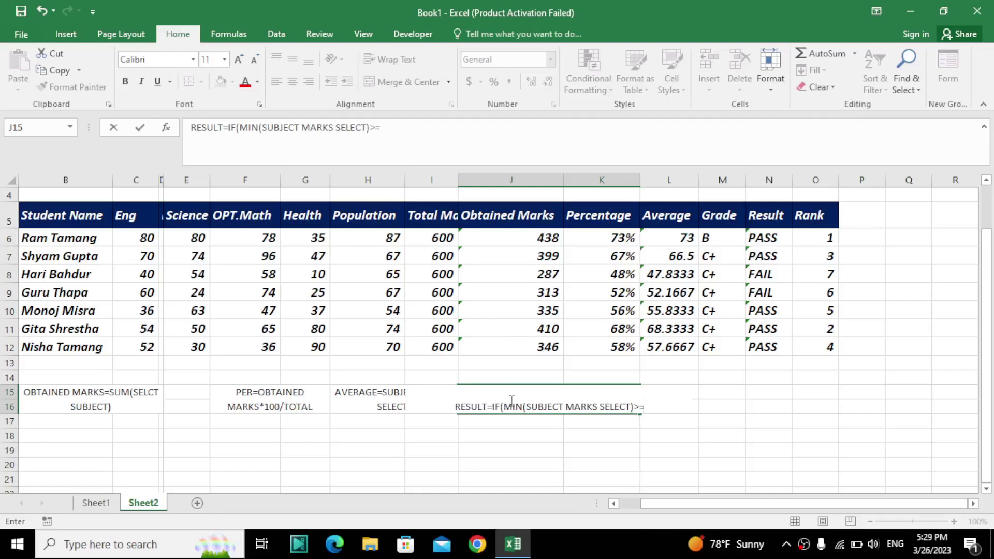
{"action": "type", "text": "30,\""}
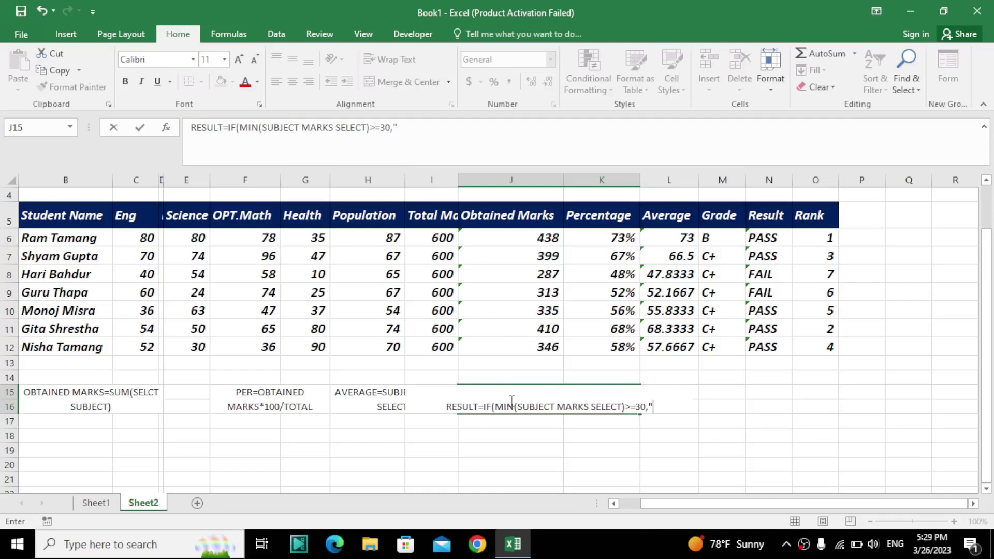
{"action": "type", "text": "PASS\",'"}
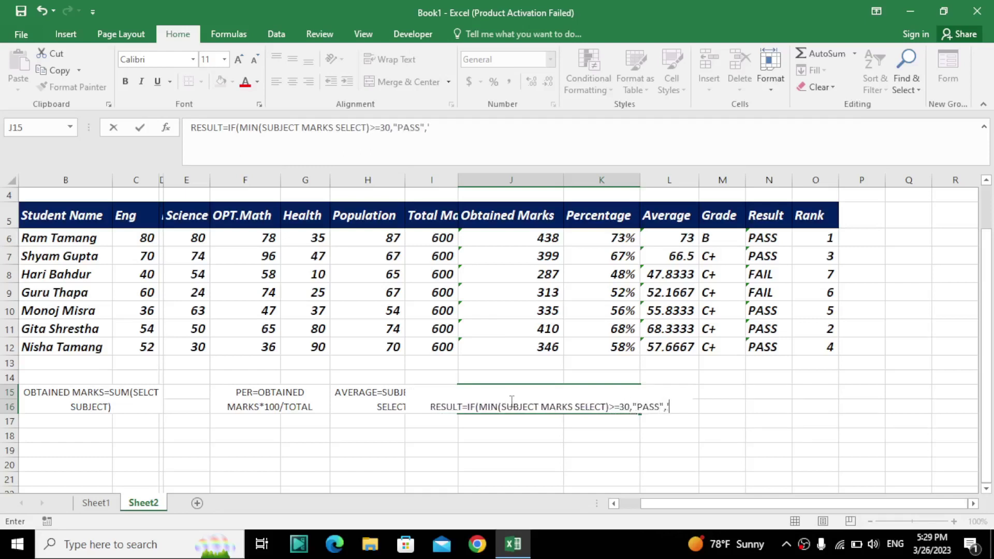
{"action": "type", "text": "FA"}
{"action": "key", "text": "BackSpace"}
{"action": "key", "text": "BackSpace"}
{"action": "key", "text": "BackSpace"}
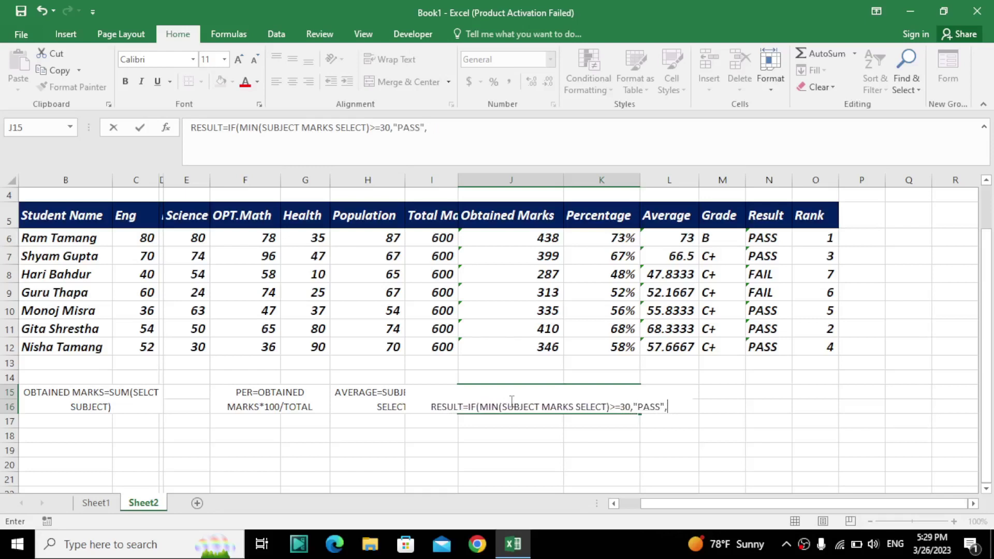
{"action": "type", "text": "\"FAIL"}
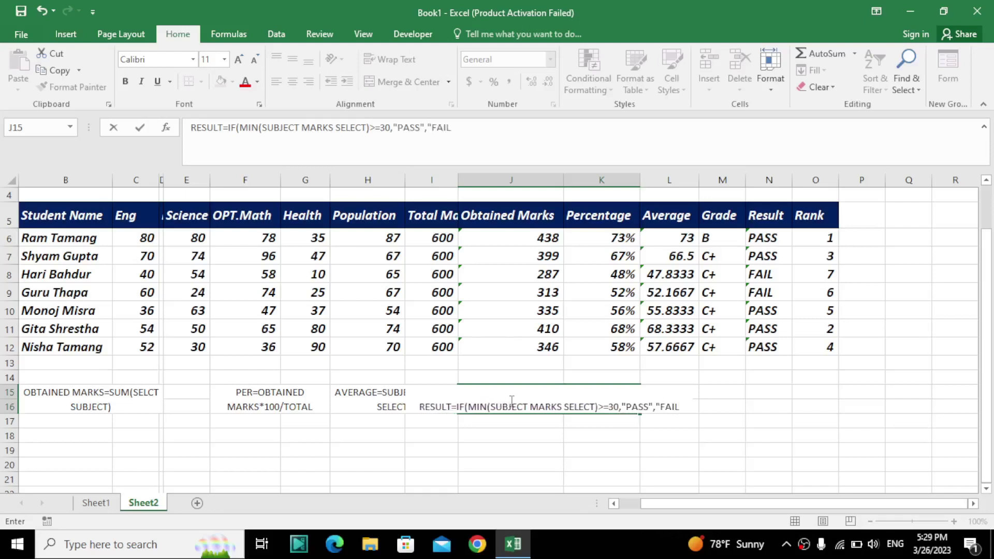
{"action": "type", "text": "\")"}
{"action": "left_click", "coordinate": [587, 453]}
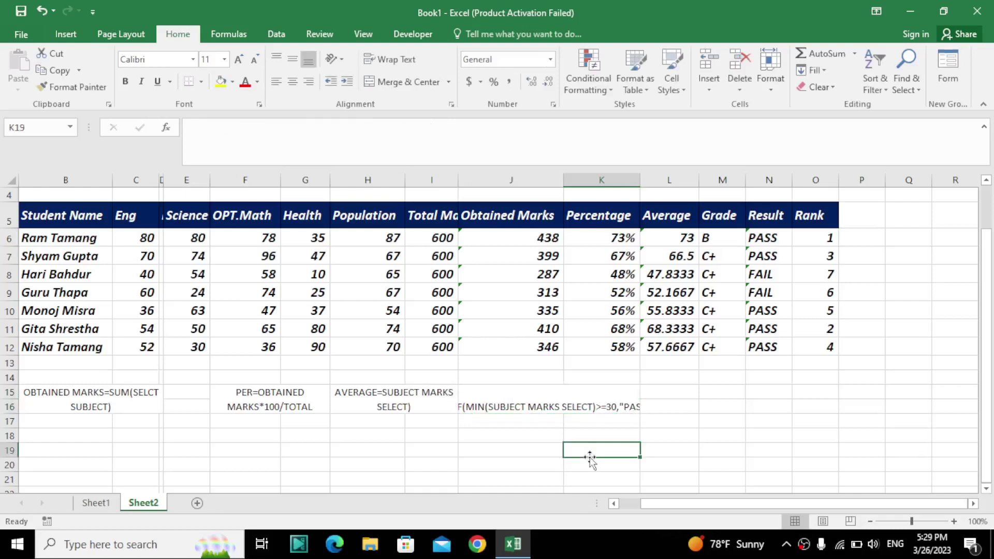
Wrap the result note onto two lines and select L15:M16
{"action": "left_click", "coordinate": [585, 401]}
{"action": "left_click", "coordinate": [389, 61]}
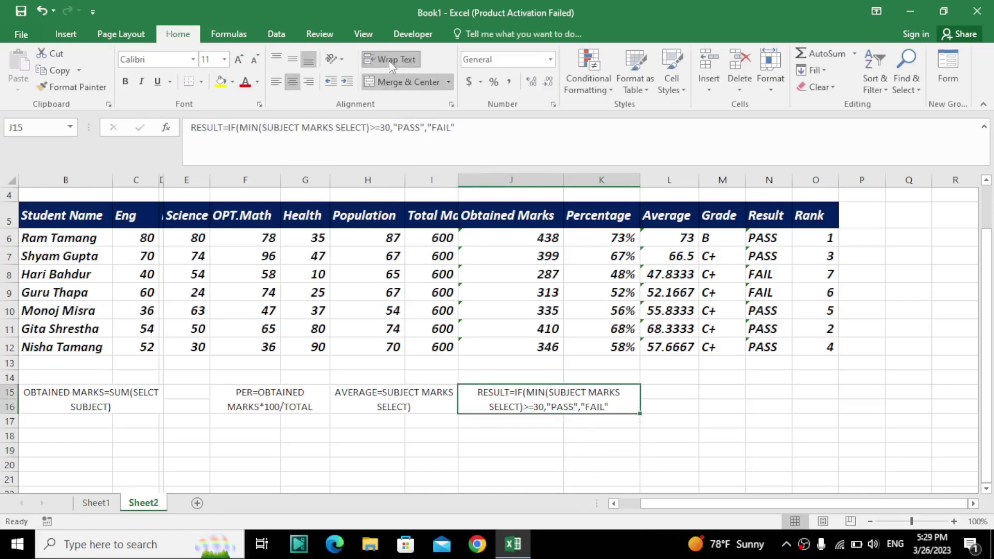
{"action": "left_click_drag", "start_coordinate": [681, 397], "coordinate": [738, 409]}
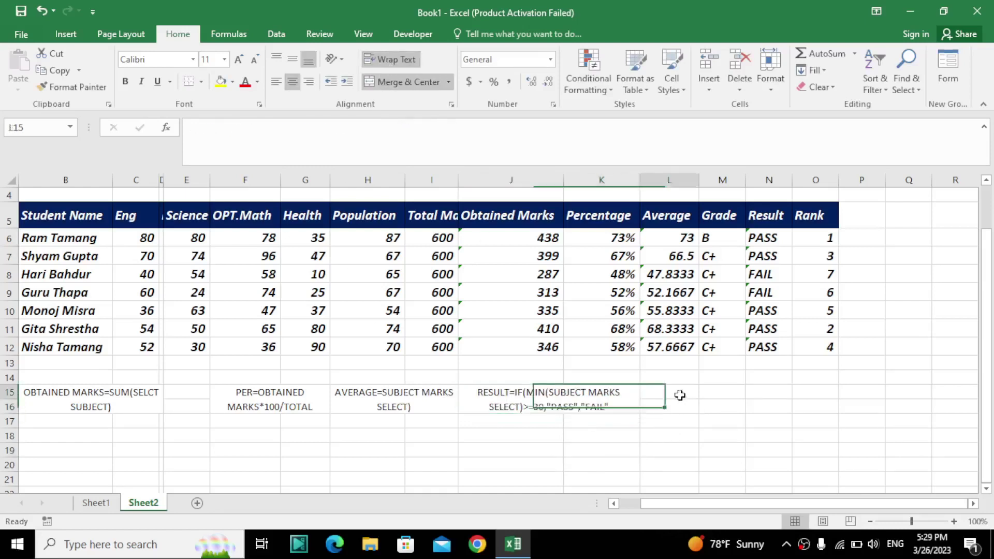
Merge L15:M16 and enter the note 'RANK=RANK(PER CLICK,AGAIN SELECT PER COLUMN'
{"action": "left_click", "coordinate": [434, 86]}
{"action": "type", "text": "RAN"}
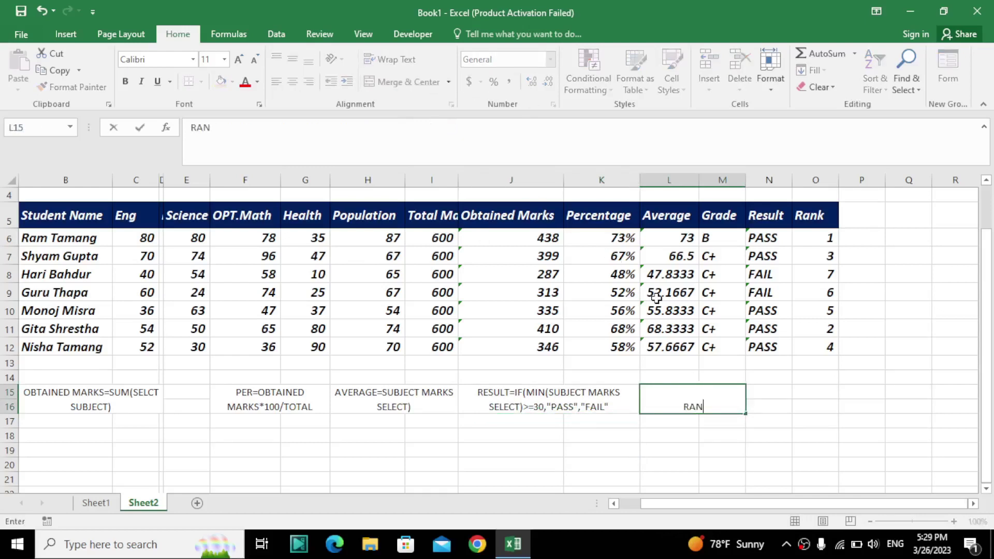
{"action": "type", "text": "K="}
{"action": "type", "text": "R"}
{"action": "key", "text": "BackSpace"}
{"action": "key", "text": "BackSpace"}
{"action": "type", "text": "="}
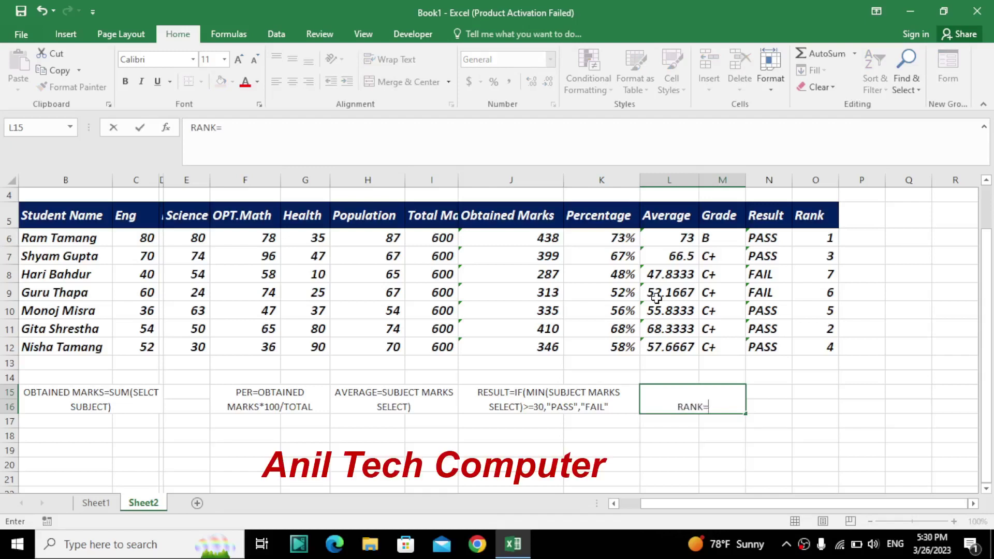
{"action": "type", "text": "RAN"}
{"action": "type", "text": "K("}
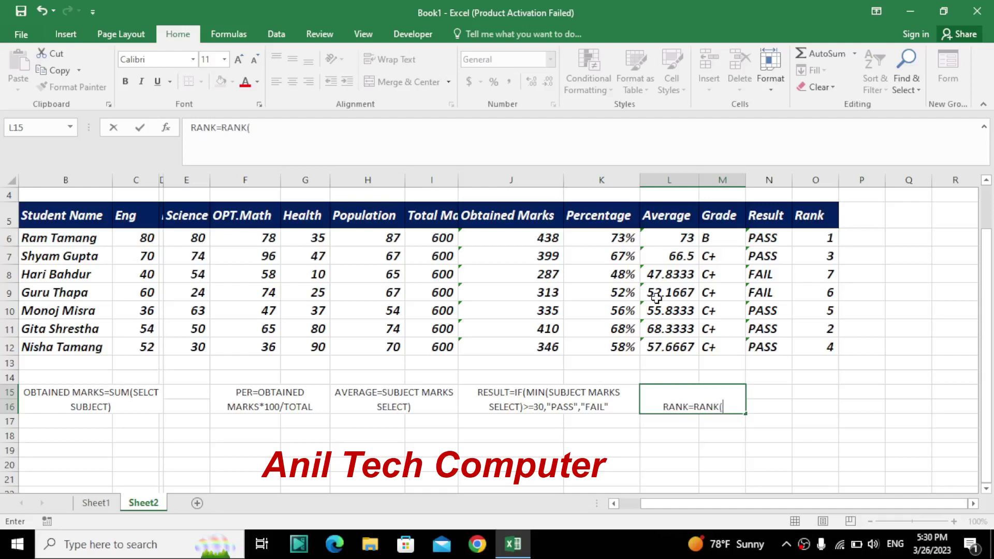
{"action": "type", "text": "PE"}
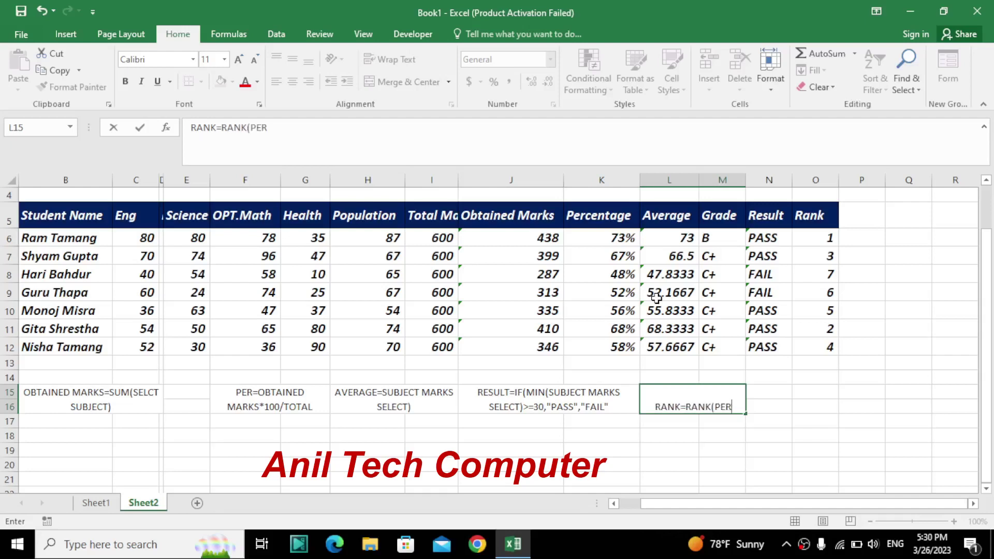
{"action": "type", "text": "R"}
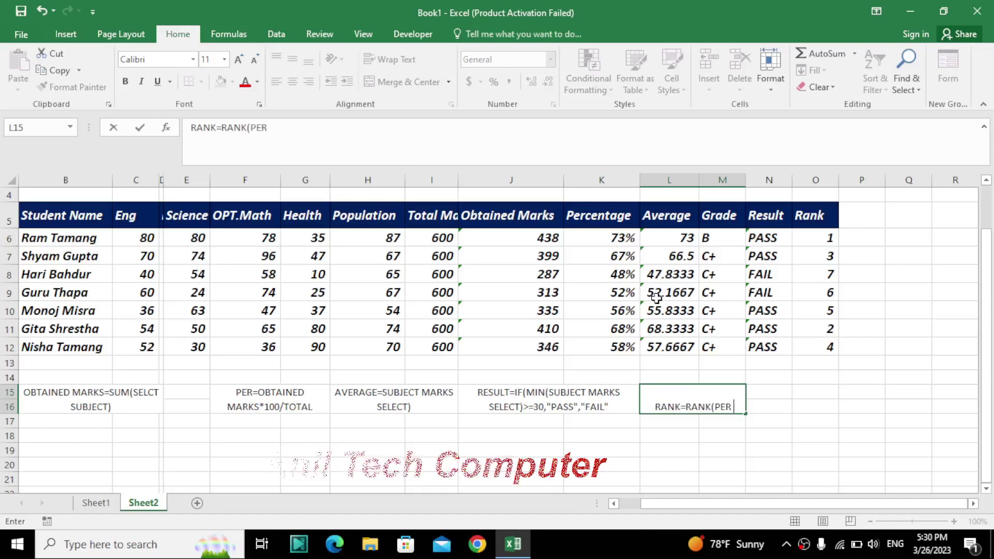
{"action": "type", "text": " C.KK"}
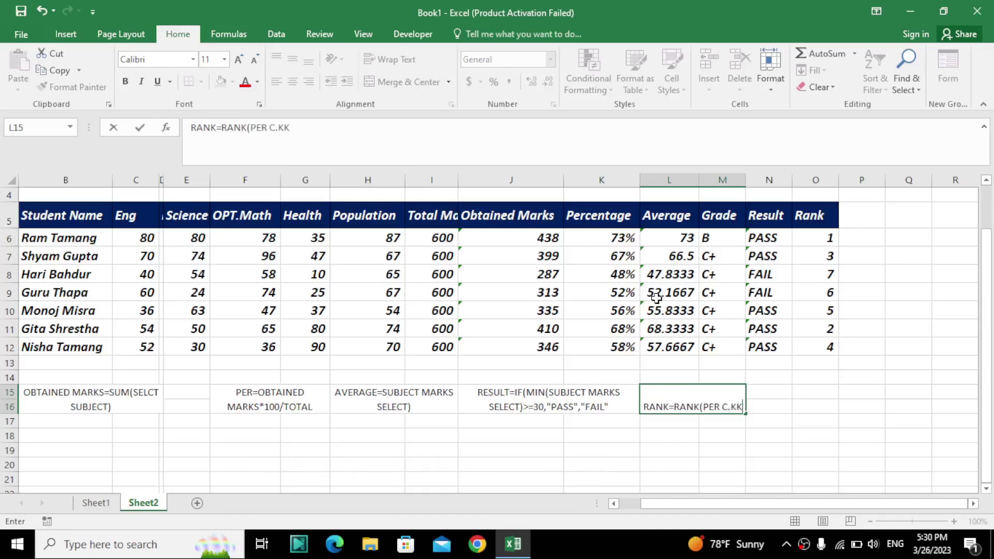
{"action": "key", "text": "BackSpace"}
{"action": "key", "text": "BackSpace"}
{"action": "key", "text": "BackSpace"}
{"action": "type", "text": "LIC"}
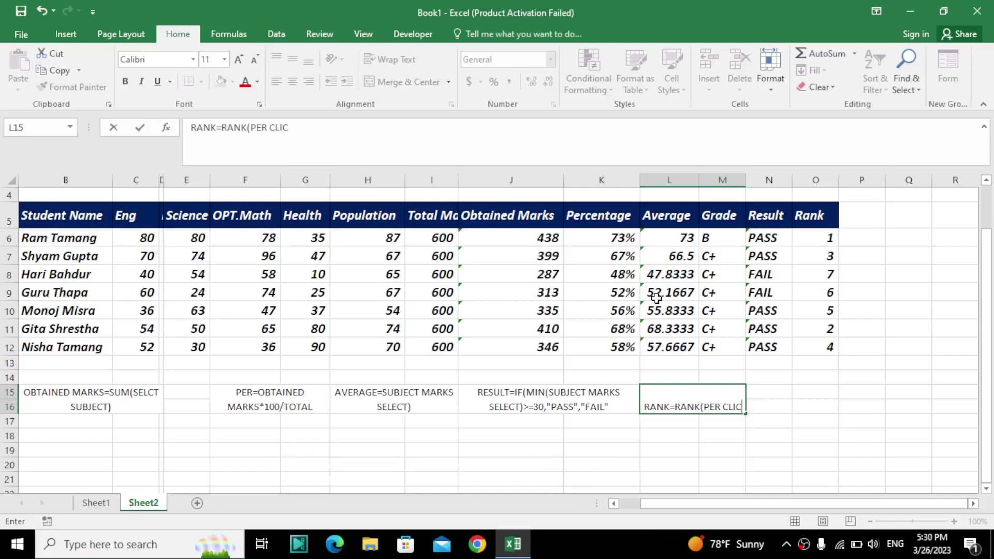
{"action": "type", "text": "K,"}
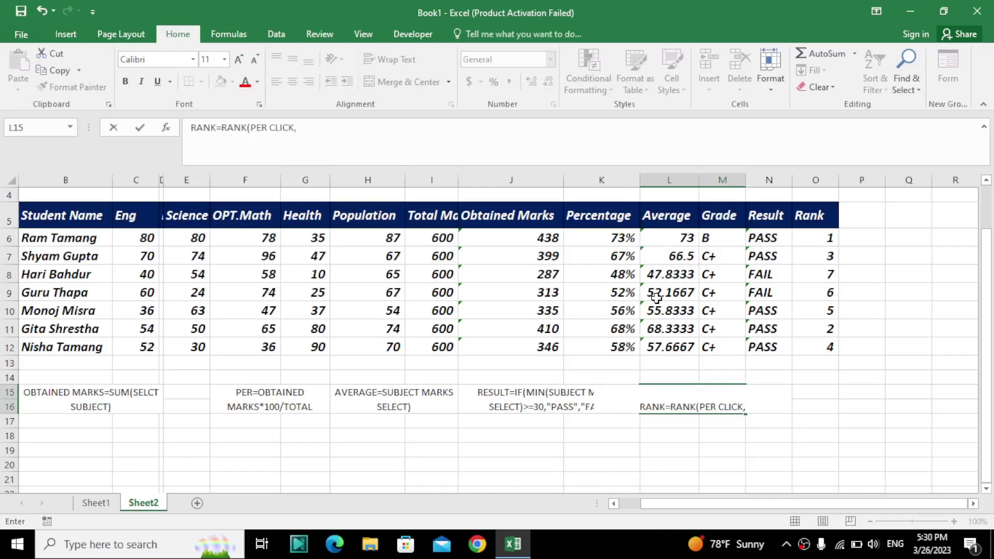
{"action": "type", "text": "AGA"}
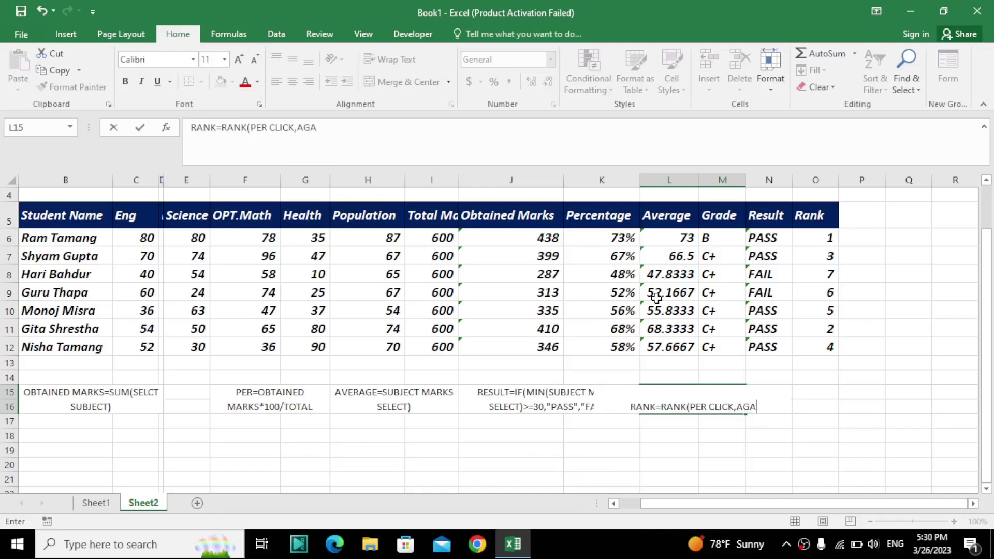
{"action": "type", "text": "IN SEL"}
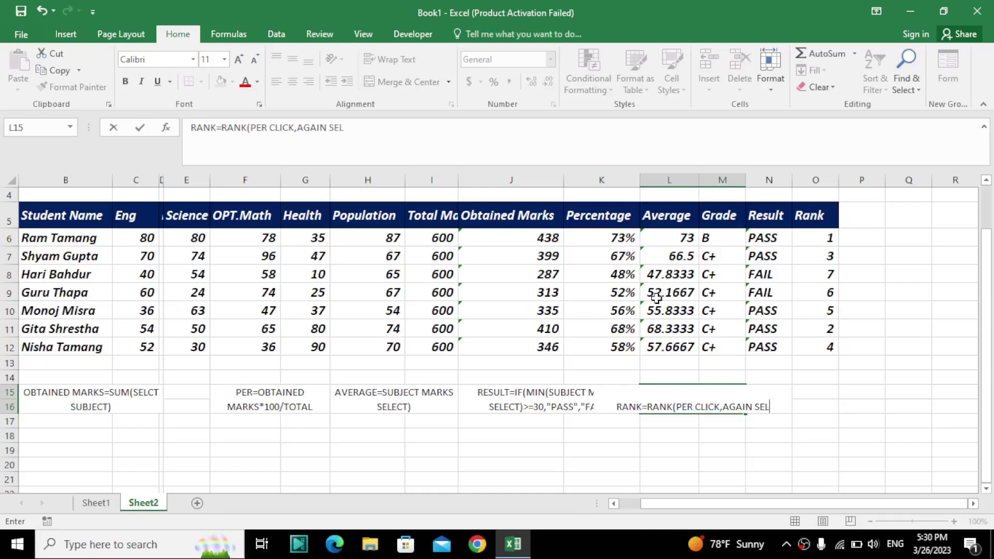
{"action": "type", "text": "ECT PER"}
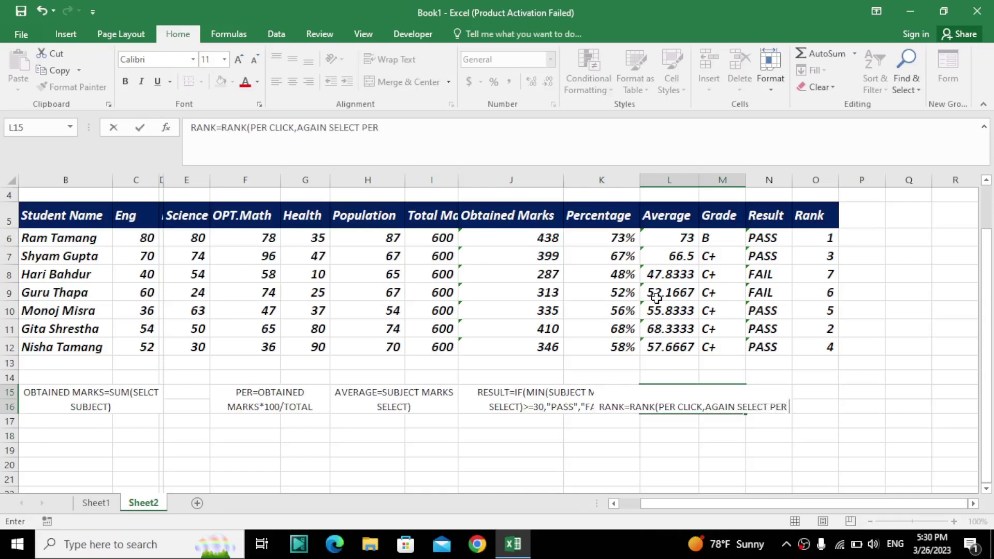
{"action": "type", "text": " COLU"}
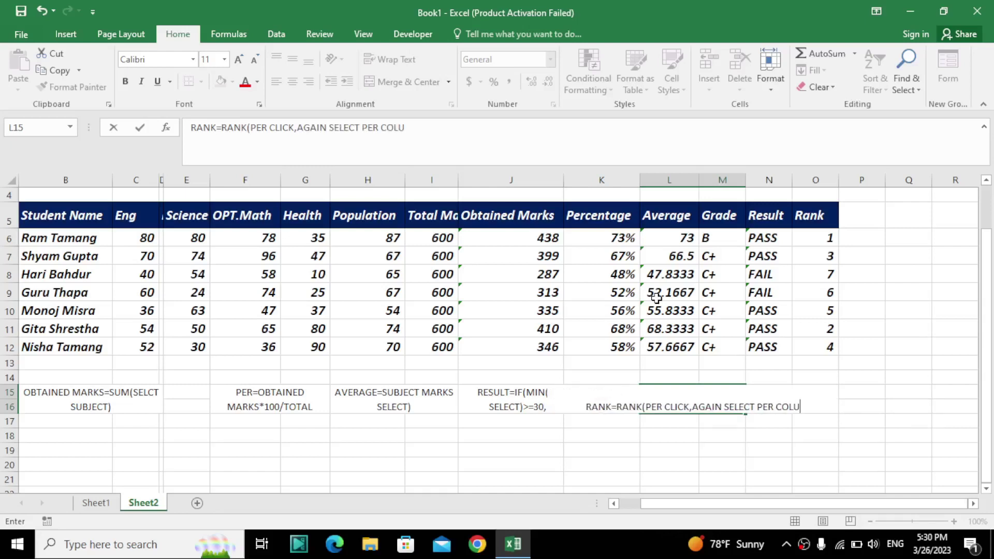
{"action": "type", "text": "MN"}
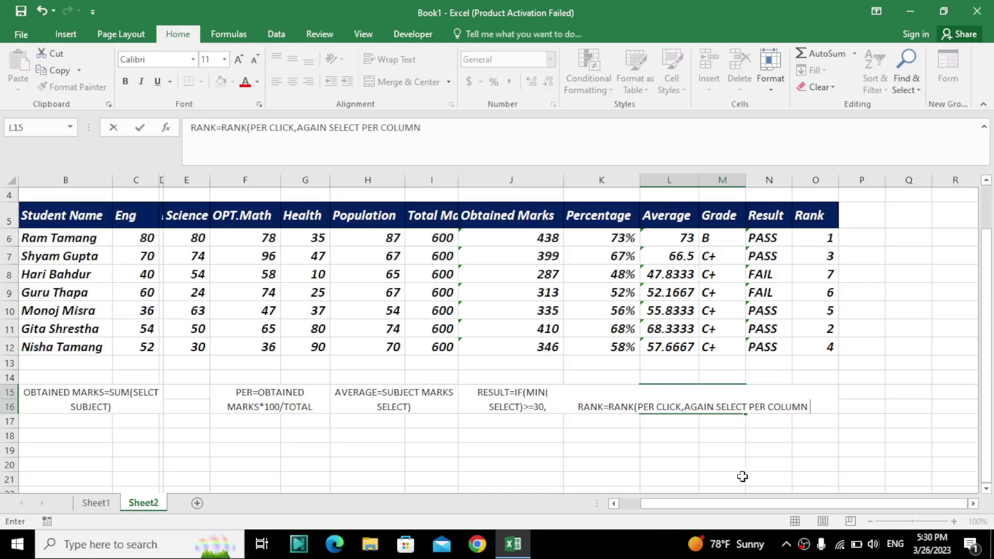
{"action": "left_click", "coordinate": [741, 477]}
Wrap the rank note text onto two lines
{"action": "left_click", "coordinate": [710, 411]}
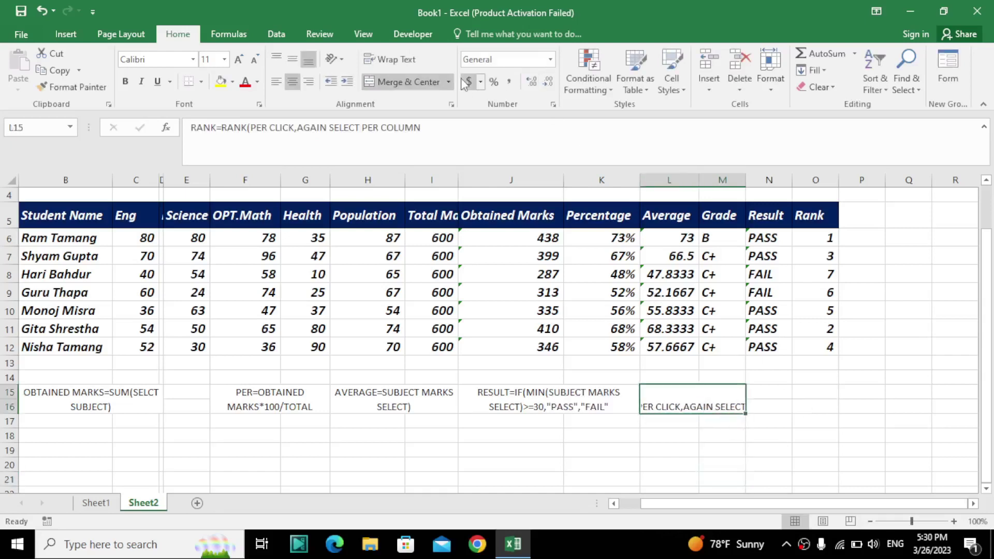
{"action": "left_click", "coordinate": [398, 59]}
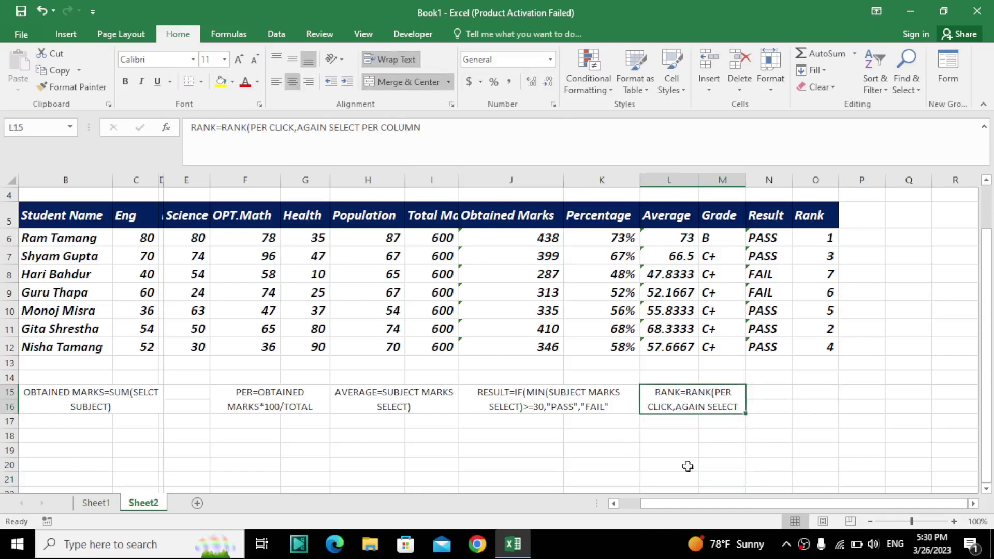
{"action": "left_click", "coordinate": [783, 409]}
Widen column D to show the Math marks and toggle wrapping on the B15 SUM note
{"action": "left_click", "coordinate": [830, 240]}
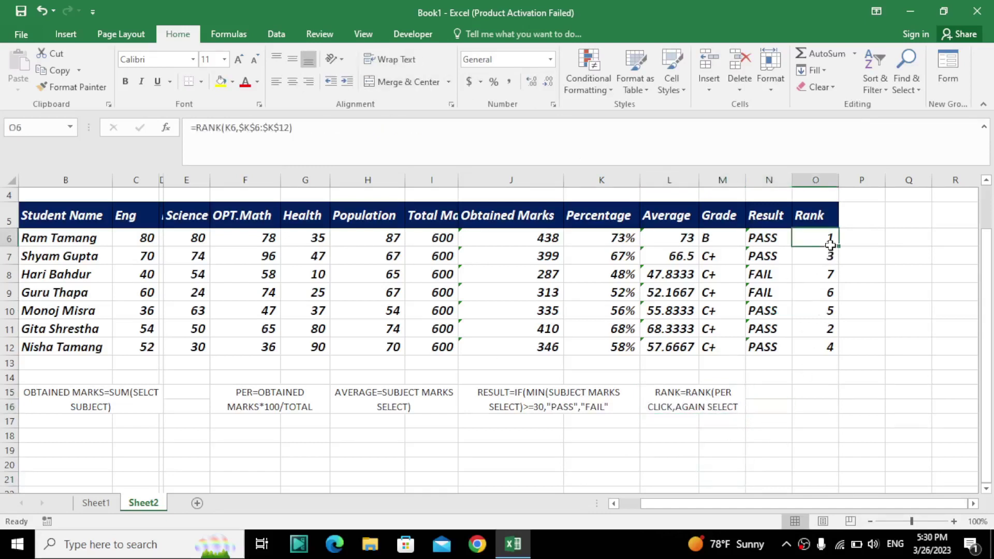
{"action": "left_click", "coordinate": [595, 239]}
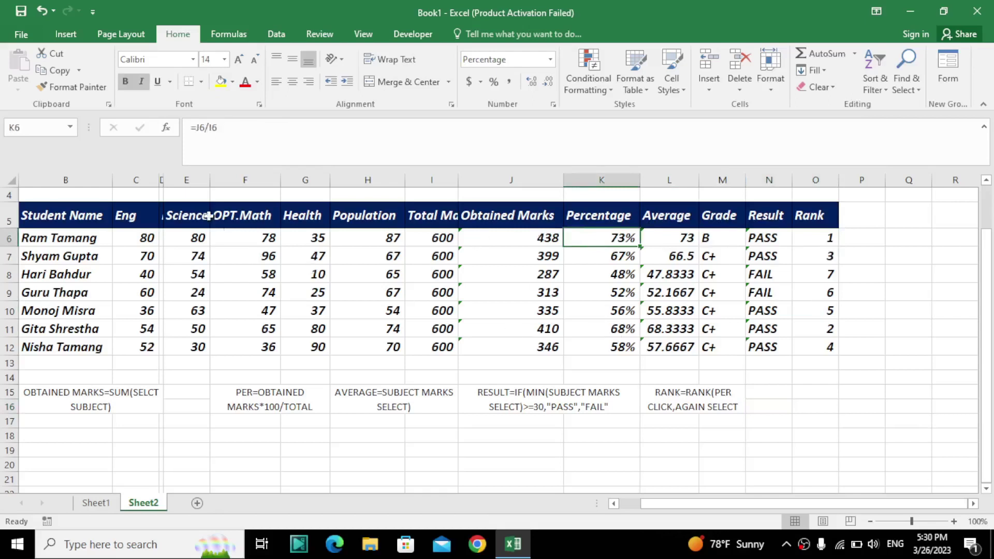
{"action": "left_click_drag", "start_coordinate": [164, 179], "coordinate": [164, 179]}
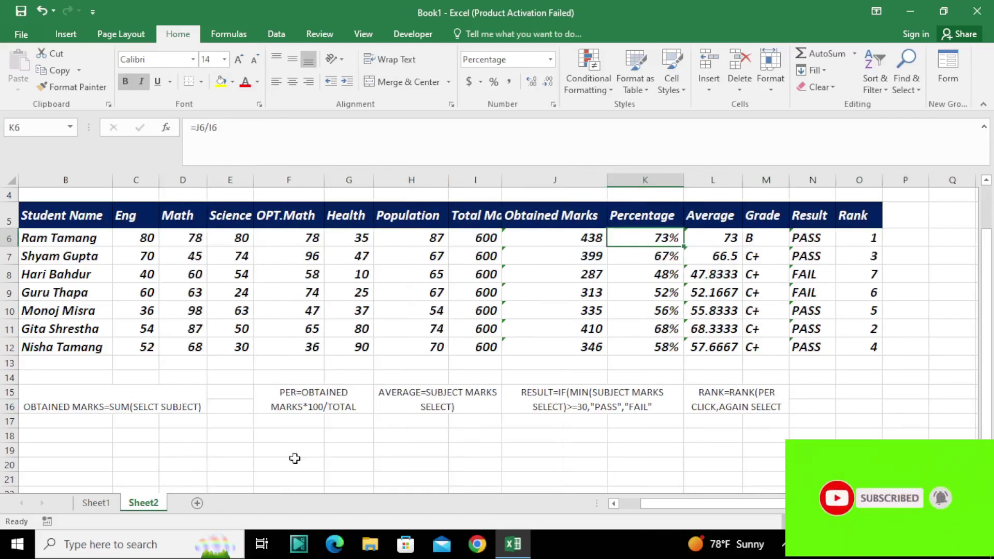
{"action": "left_click", "coordinate": [161, 391]}
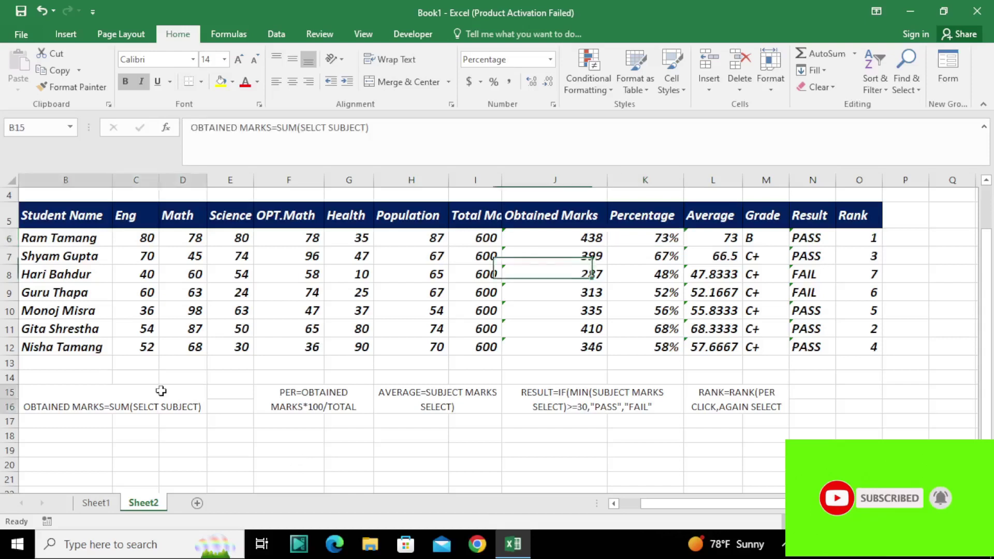
{"action": "left_click", "coordinate": [397, 62]}
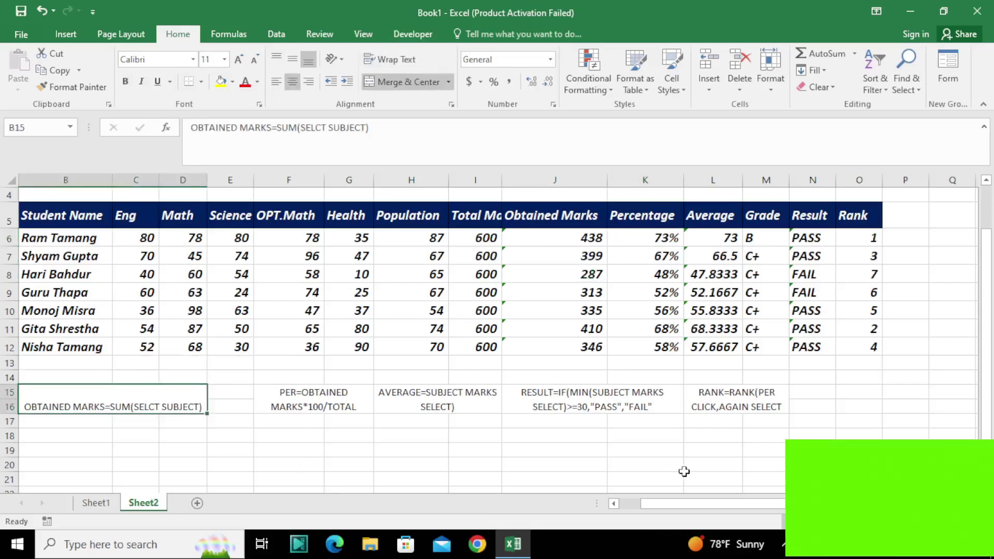